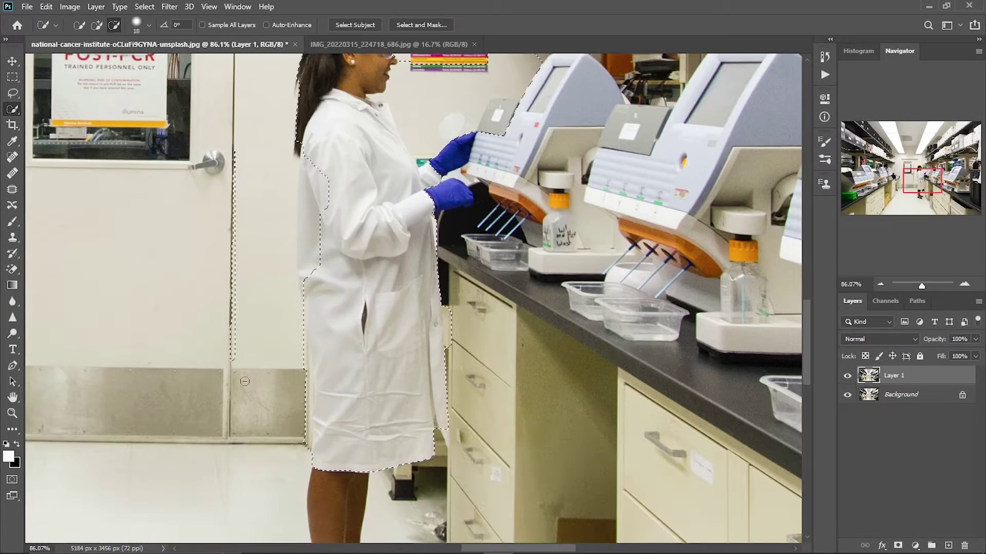
# Step: Subtract the door and gloves from the woman's selection
pyautogui.click(114, 24)
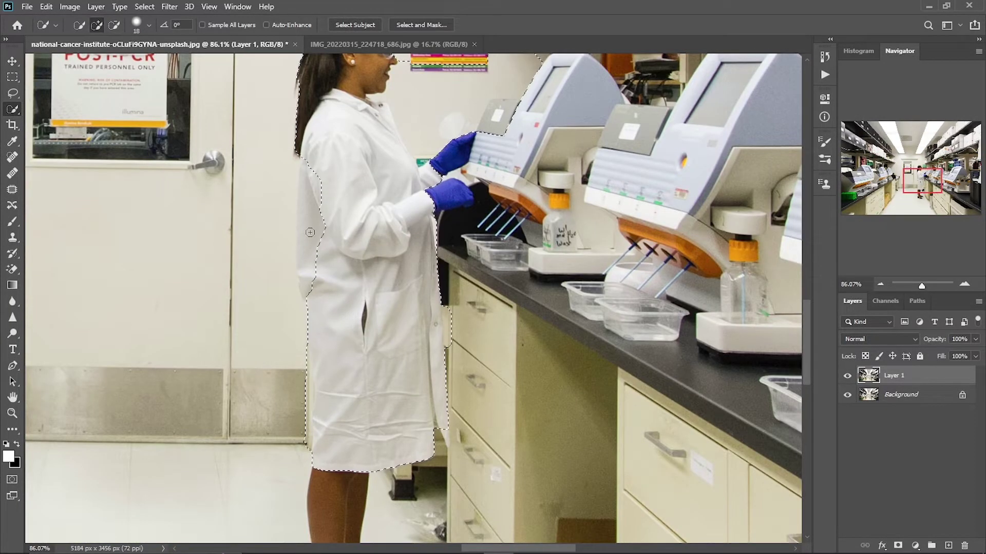
pyautogui.moveTo(308, 149); pyautogui.dragTo(442, 177)
pyautogui.scroll(3, 442, 177)
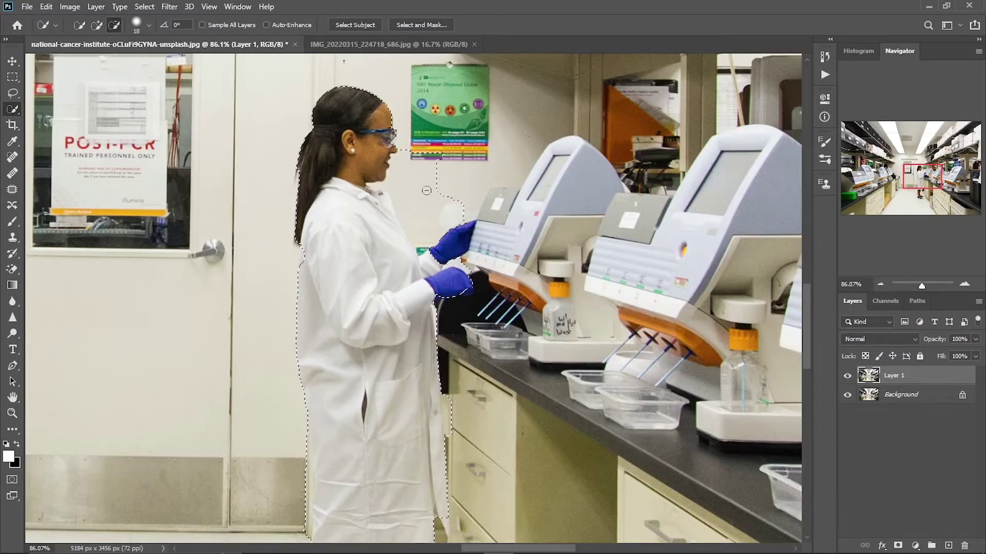
pyautogui.scroll(-5, 403, 327)
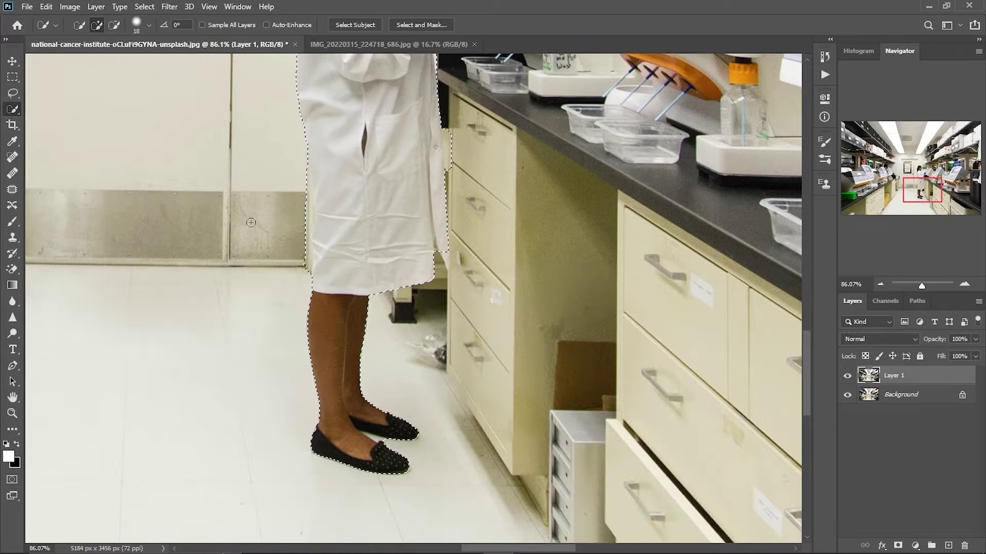
# Step: Fill the selection with Content-Aware to erase the woman
pyautogui.click(46, 7)
pyautogui.click(90, 198)
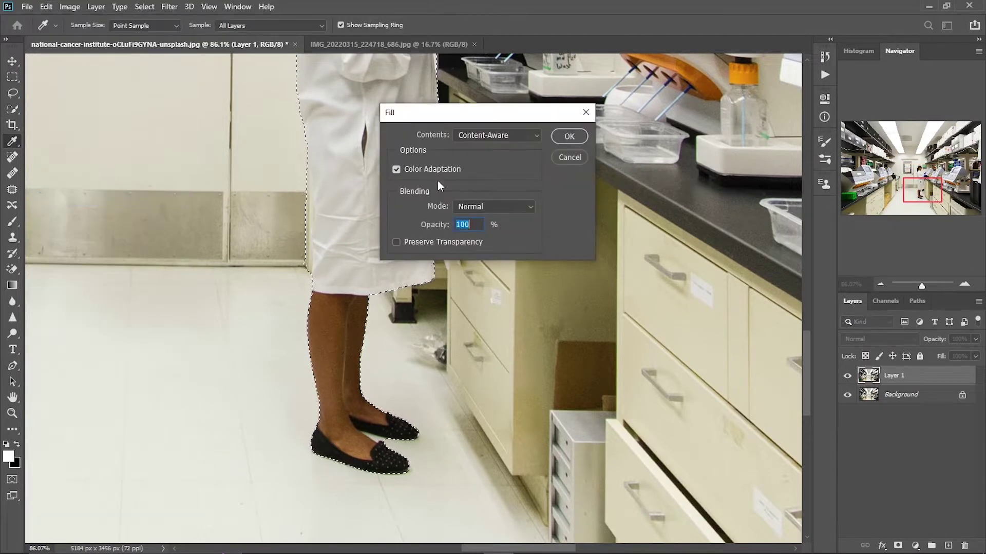
pyautogui.click(572, 137)
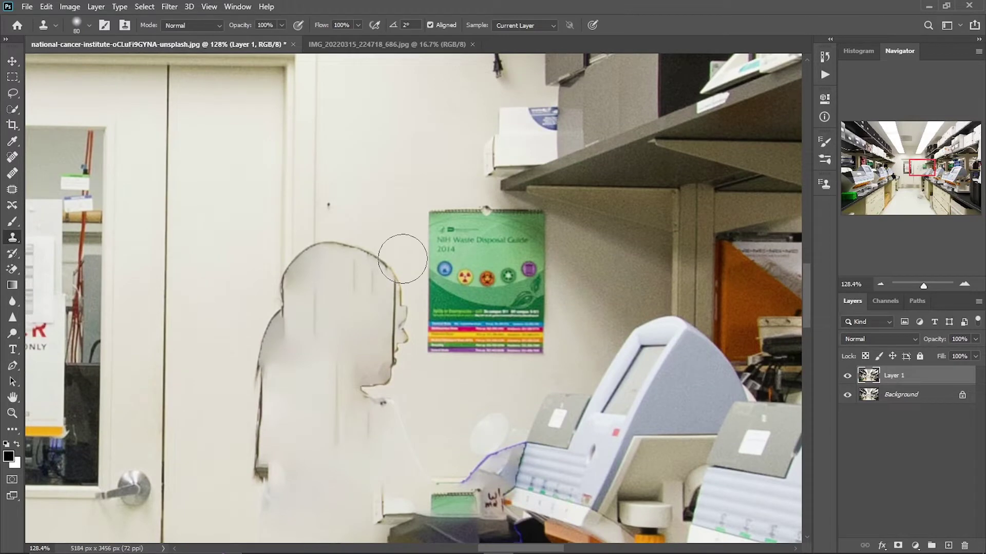
# Step: Clone wall texture over the head's left outline, undoing one misplaced stroke
pyautogui.moveTo(403, 258)
pyautogui.mouseDown()
pyautogui.moveTo(326, 235)
pyautogui.moveTo(378, 264)
pyautogui.moveTo(347, 253)
pyautogui.moveTo(297, 264)
pyautogui.moveTo(273, 421)
pyautogui.mouseUp()
pyautogui.hotkey('ctrl', 'z')
pyautogui.moveTo(256, 329); pyautogui.dragTo(228, 353)
pyautogui.scroll(-3, 230, 249)
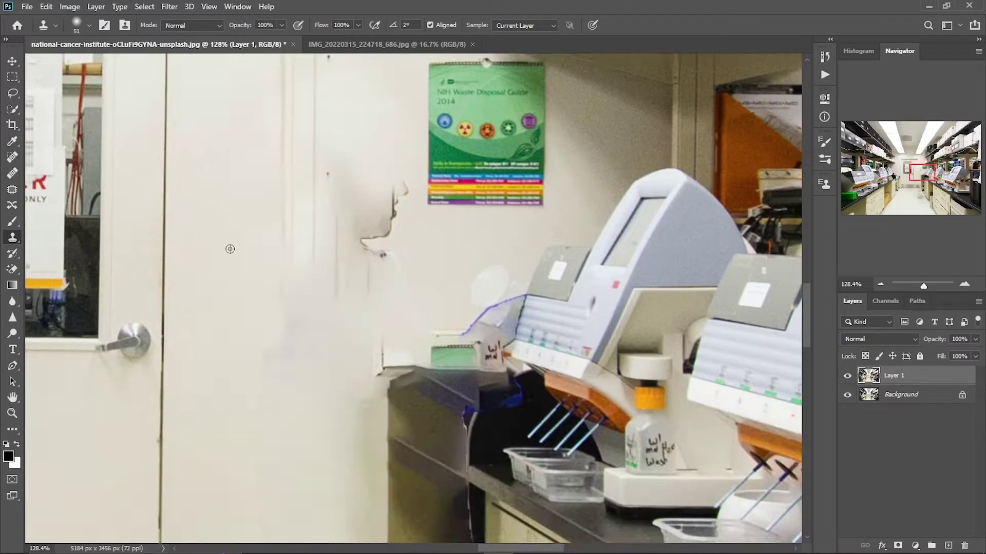
pyautogui.scroll(1, 248, 376)
# Step: With a smaller clone brush, remove the remaining head outline and wall smudge, then show the doctor photo
pyautogui.press('[')
pyautogui.press('[')
pyautogui.press('[')
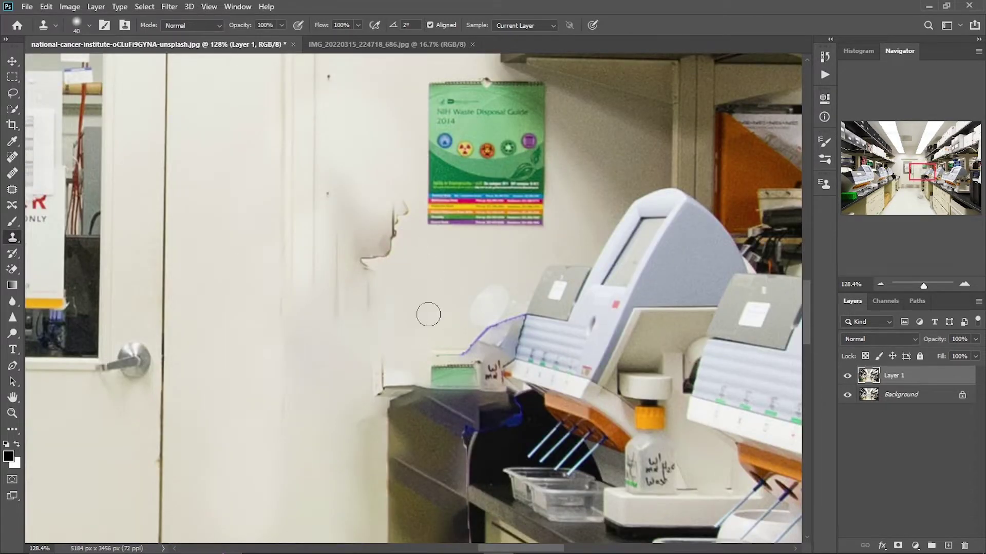
pyautogui.moveTo(398, 208); pyautogui.dragTo(362, 267)
pyautogui.moveTo(391, 210); pyautogui.dragTo(366, 249)
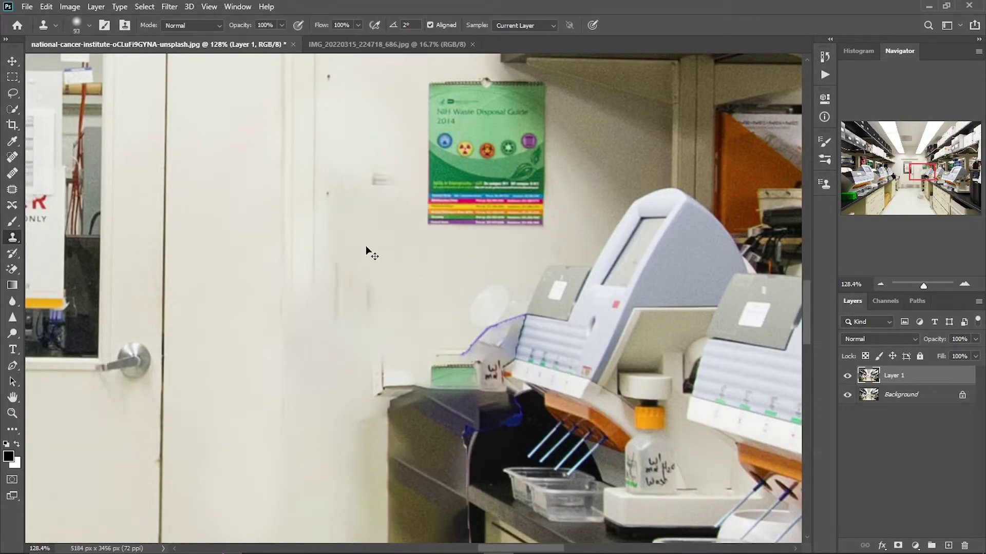
pyautogui.scroll(-2, 406, 277)
pyautogui.scroll(-5, 390, 329)
pyautogui.scroll(3, 371, 377)
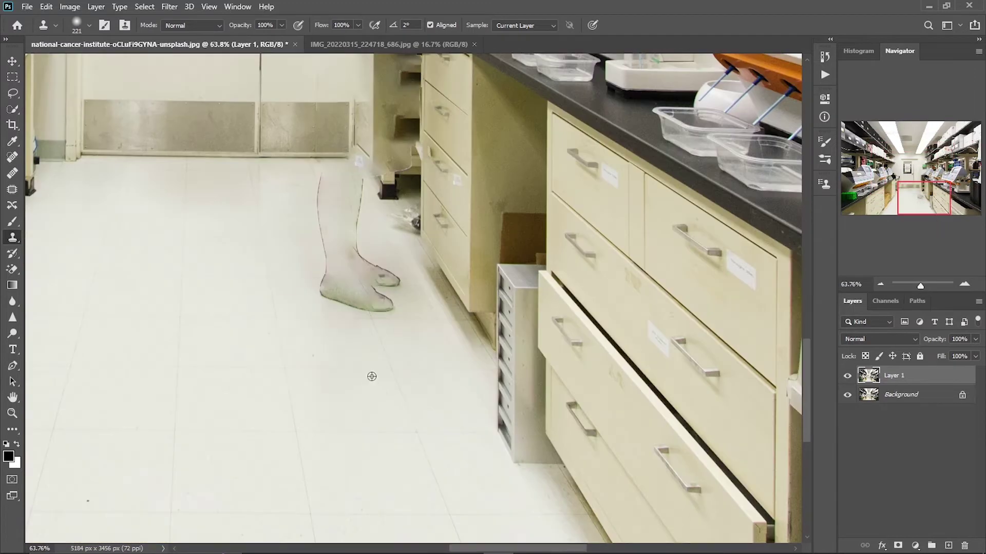
pyautogui.scroll(-4, 392, 291)
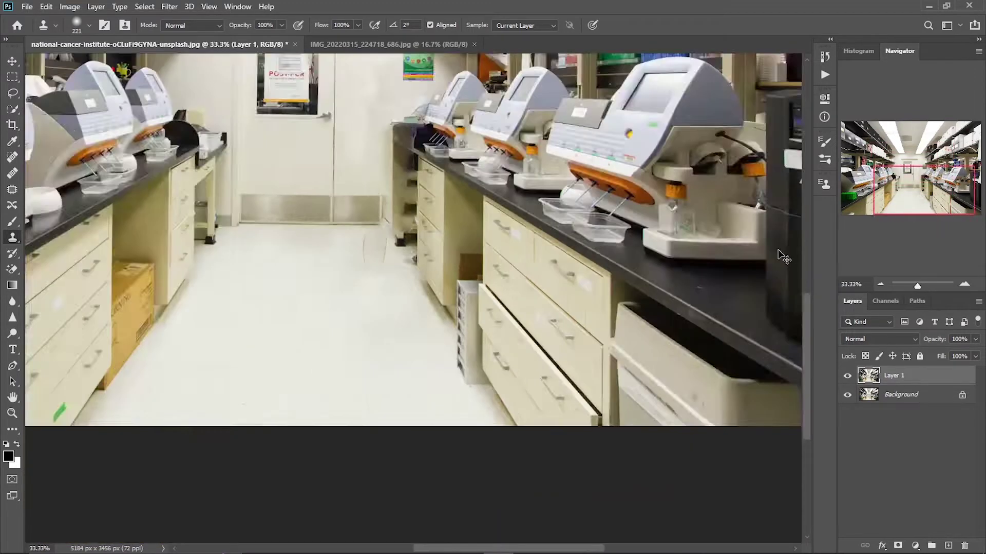
pyautogui.press('v')
pyautogui.hotkey('ctrl', 'Tab')
# Step: Duplicate the doctor layer, select him as the subject and add his hair edge
pyautogui.hotkey('ctrl', 'j')
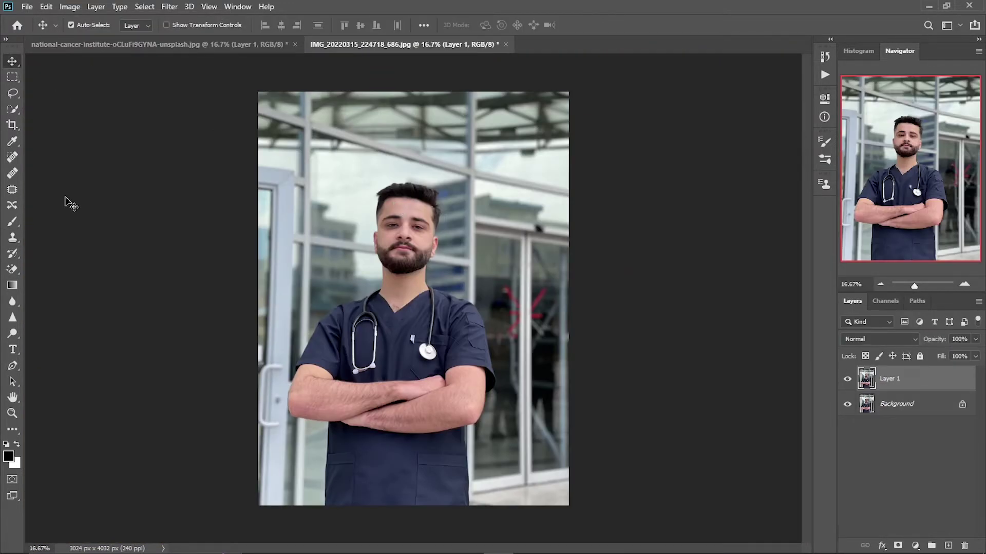
pyautogui.press('w')
pyautogui.click(427, 144)
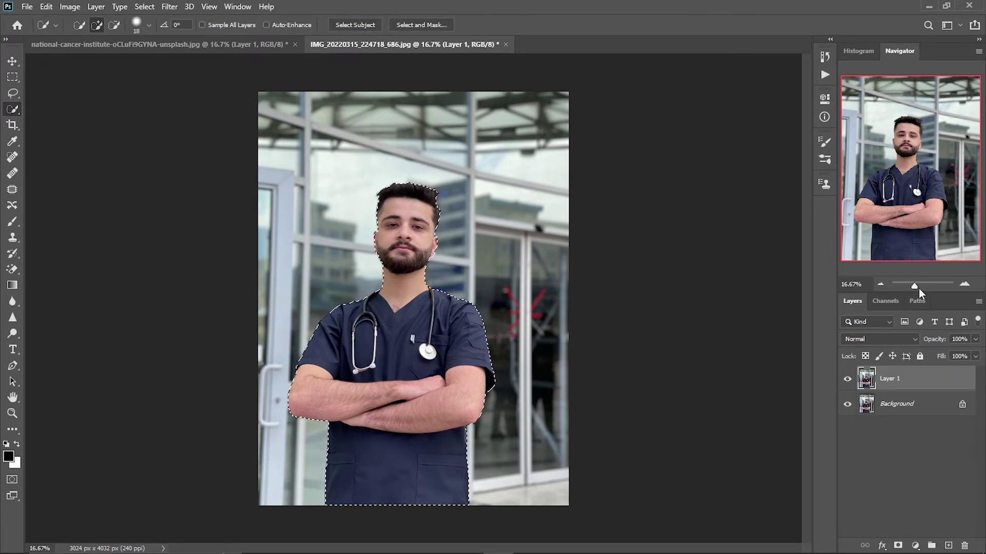
pyautogui.moveTo(919, 287); pyautogui.dragTo(922, 285)
pyautogui.moveTo(907, 175); pyautogui.dragTo(914, 138)
pyautogui.moveTo(926, 287); pyautogui.dragTo(927, 287)
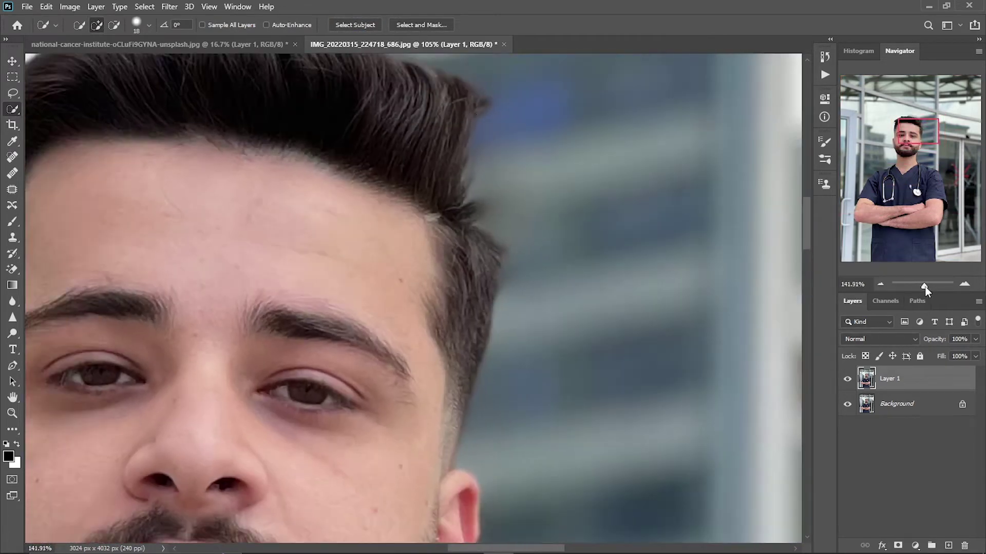
pyautogui.scroll(3, 565, 363)
pyautogui.moveTo(479, 311); pyautogui.dragTo(469, 272)
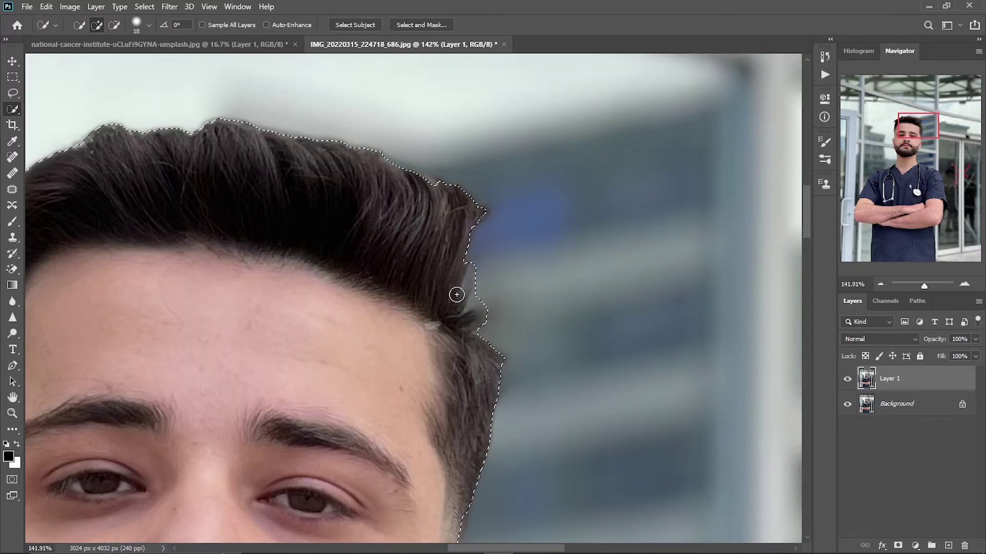
# Step: Mask the doctor layer, hide Background and open Select and Mask
pyautogui.click(898, 546)
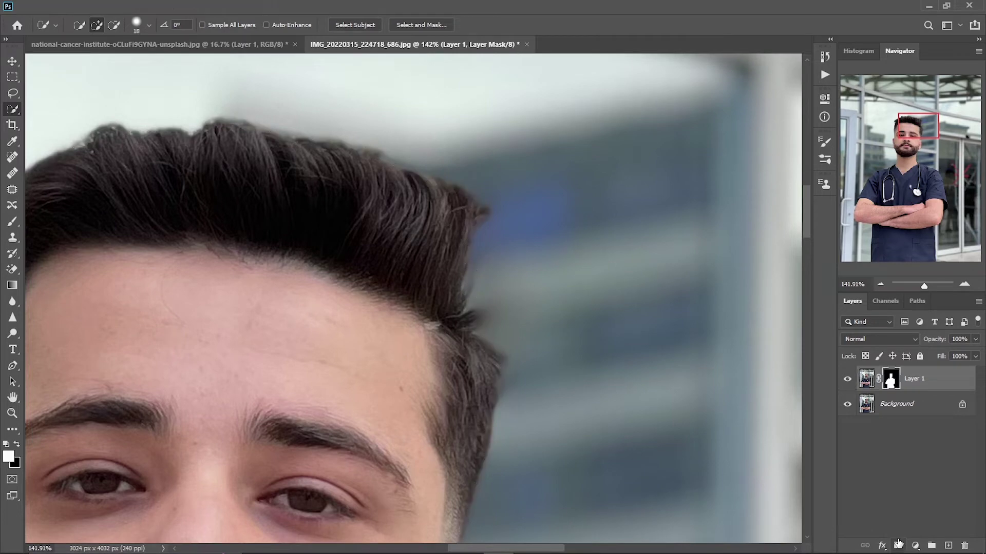
pyautogui.click(848, 405)
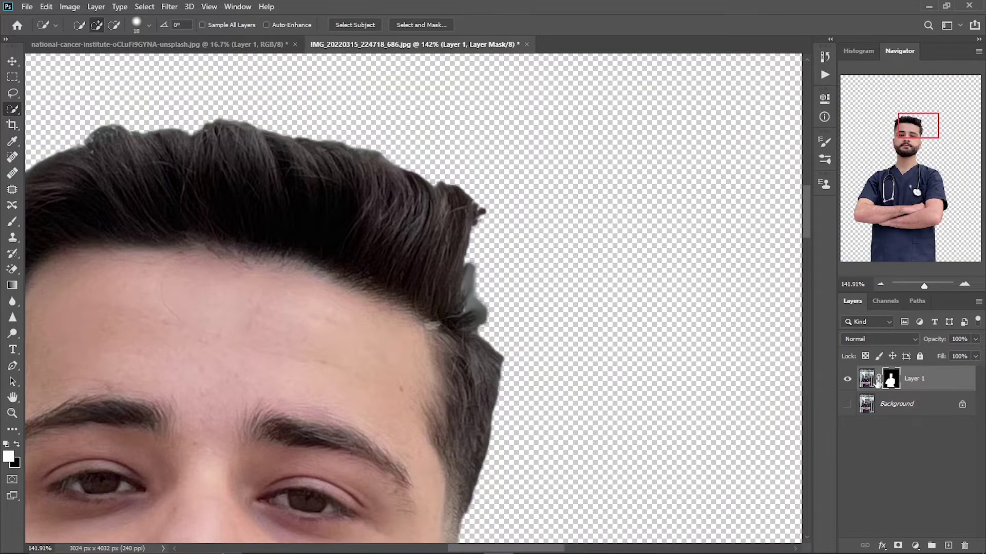
pyautogui.click(429, 29)
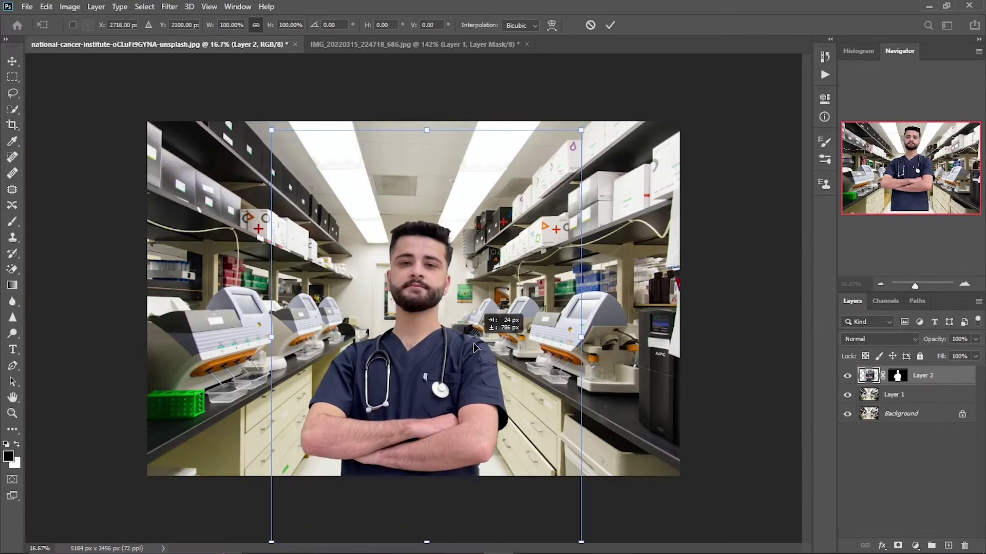
# Step: Drag the doctor cutout into the lab photo, scale him to about 91% and centre him
pyautogui.moveTo(470, 336); pyautogui.dragTo(475, 339)
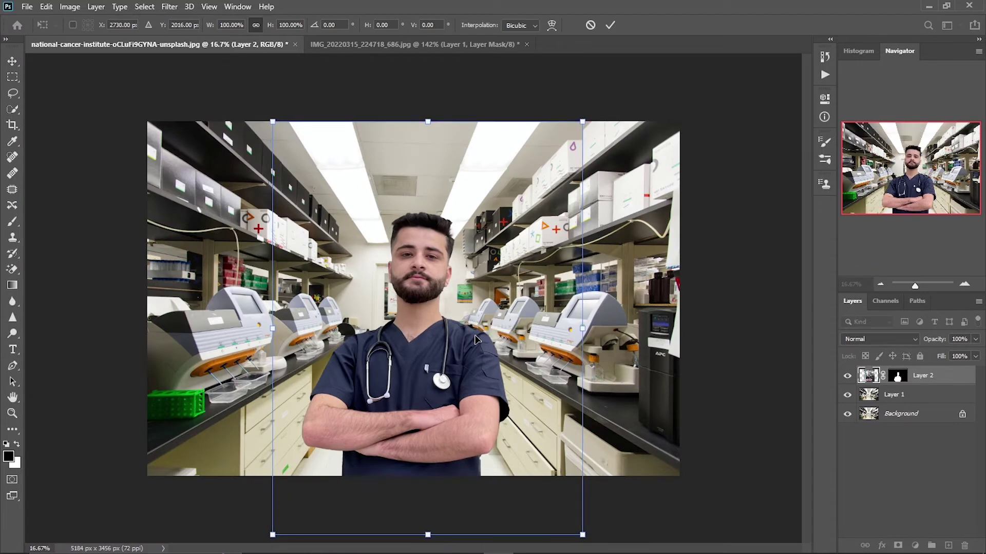
pyautogui.moveTo(582, 122); pyautogui.dragTo(555, 158)
pyautogui.moveTo(427, 374)
pyautogui.mouseDown()
pyautogui.moveTo(441, 365)
pyautogui.moveTo(404, 401)
pyautogui.mouseUp()
pyautogui.press('Return')
pyautogui.press('w')
pyautogui.moveTo(915, 285); pyautogui.dragTo(915, 286)
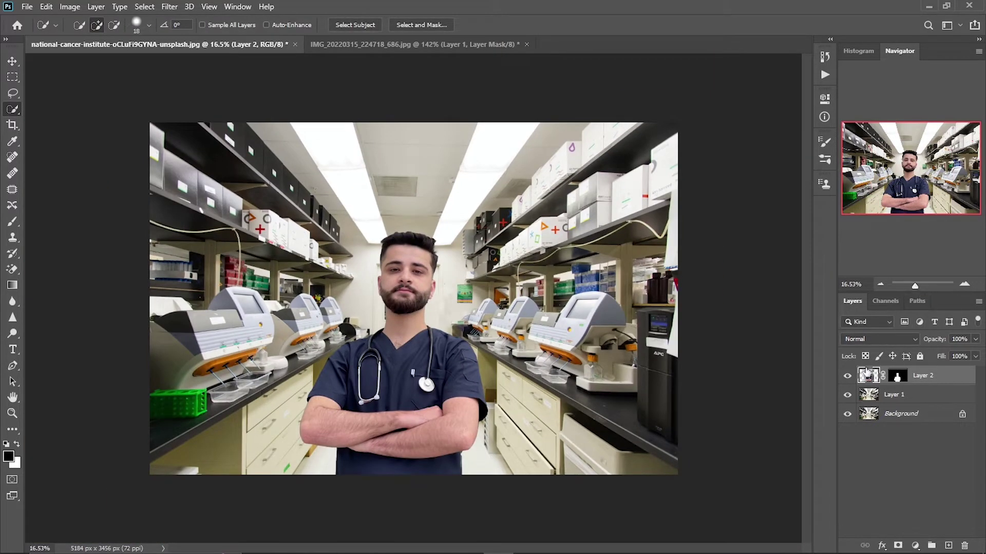
pyautogui.click(915, 546)
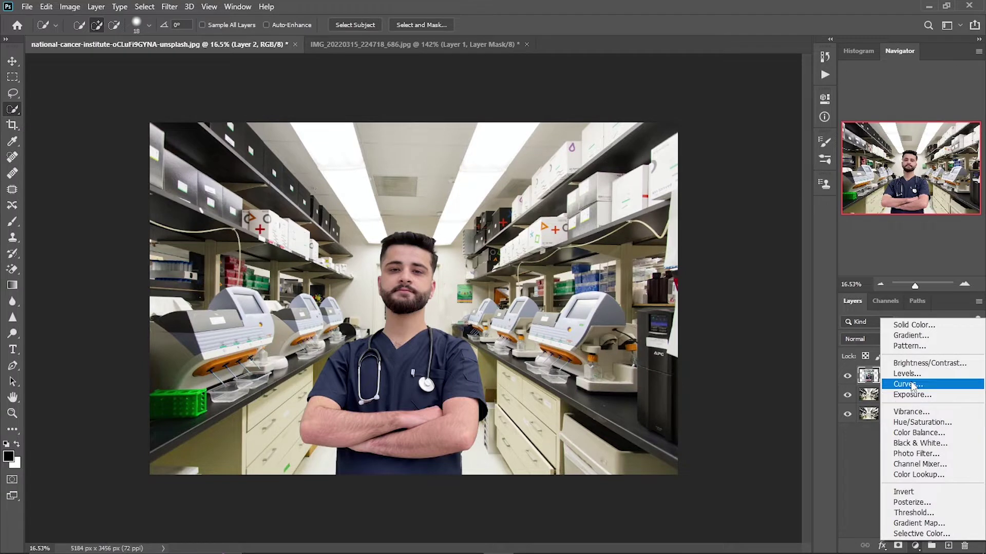
# Step: Add a Curves layer clipped to Layer 2, raising the highlights and slightly deepening the shadows
pyautogui.click(903, 387)
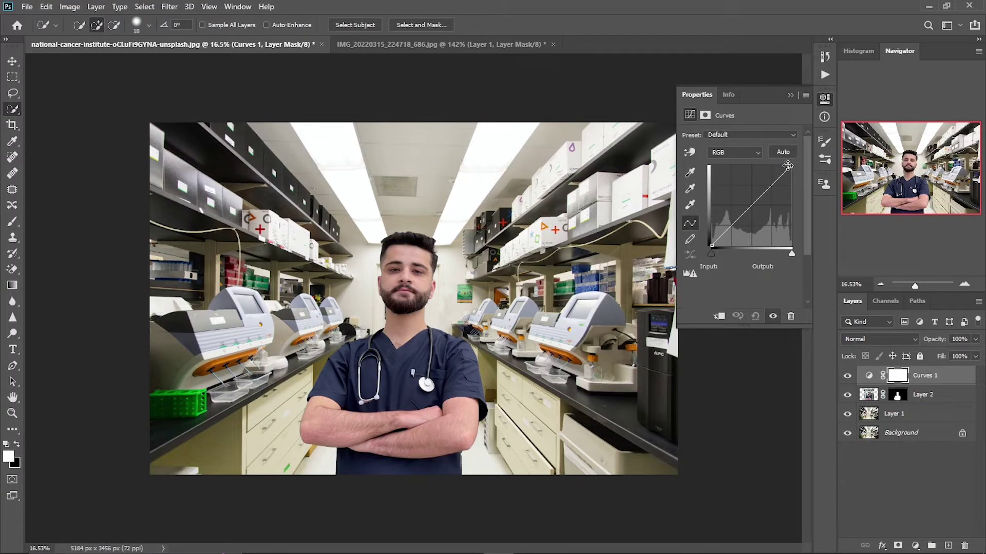
pyautogui.click(716, 318)
pyautogui.moveTo(791, 165); pyautogui.dragTo(787, 166)
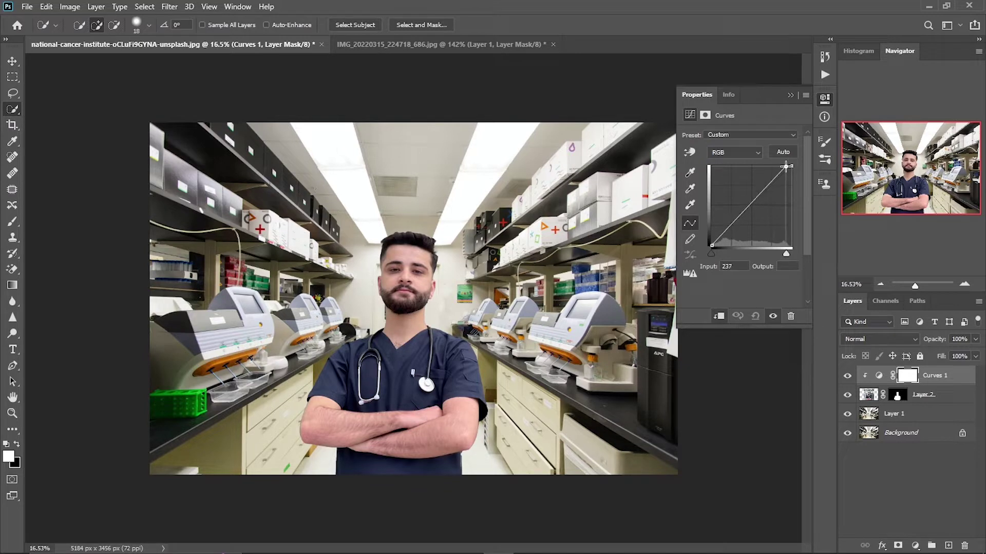
pyautogui.moveTo(712, 245); pyautogui.dragTo(714, 246)
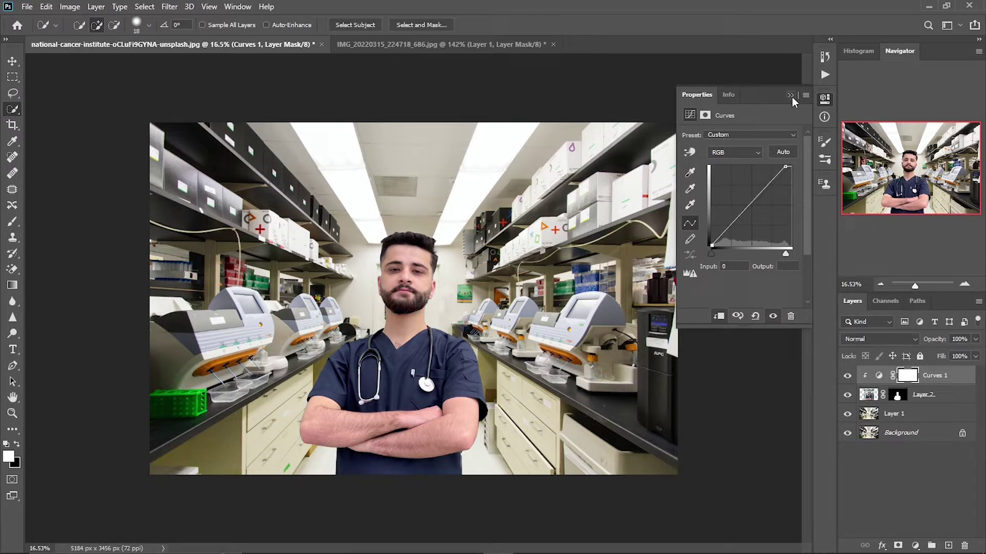
pyautogui.moveTo(786, 167); pyautogui.dragTo(784, 166)
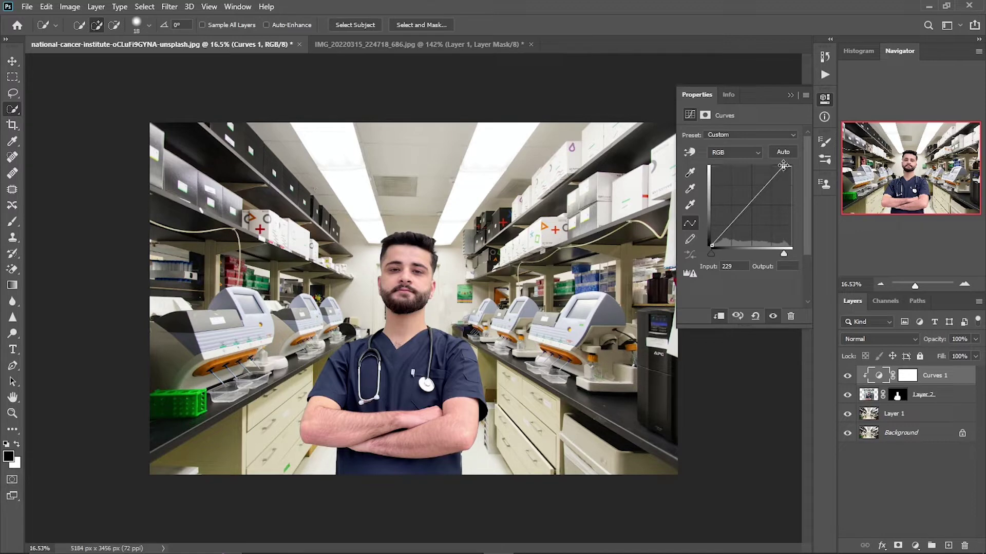
pyautogui.click(915, 546)
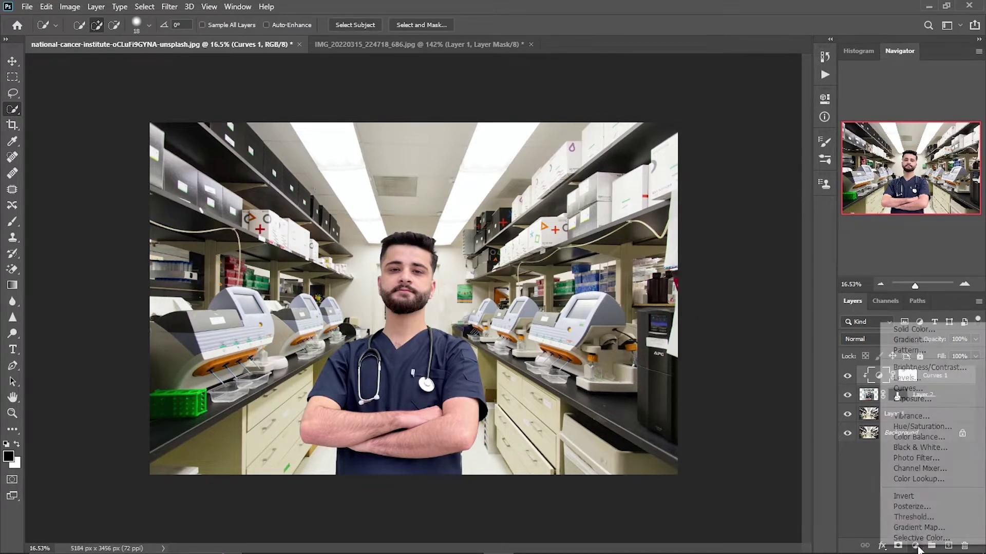
# Step: Add a Color Lookup adjustment with the Moonlight 3D LUT
pyautogui.click(917, 485)
pyautogui.click(764, 136)
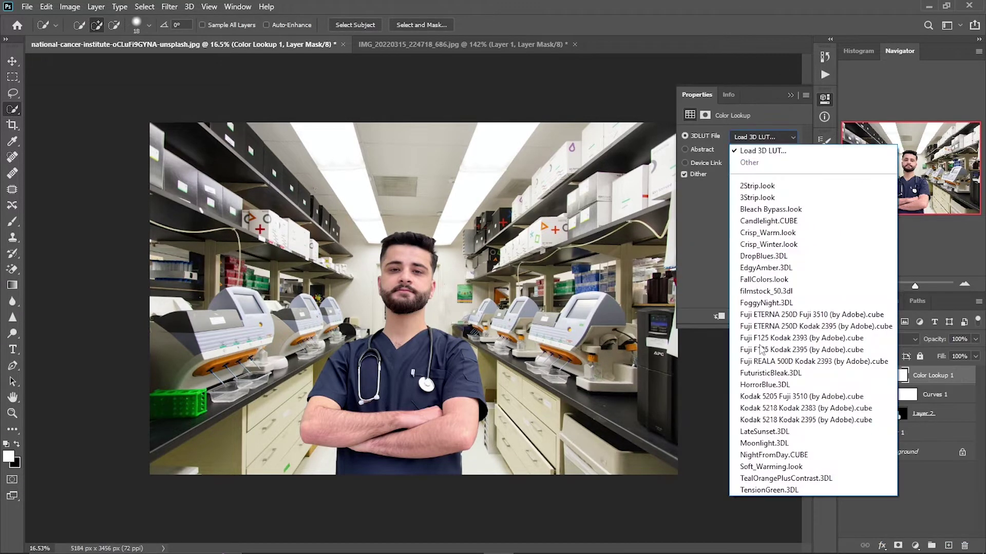
pyautogui.click(767, 455)
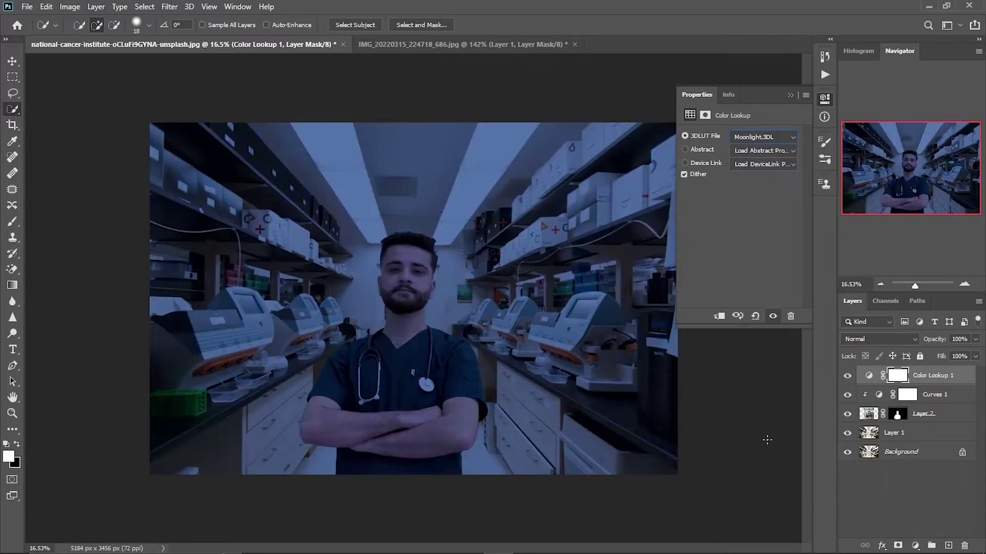
pyautogui.click(790, 95)
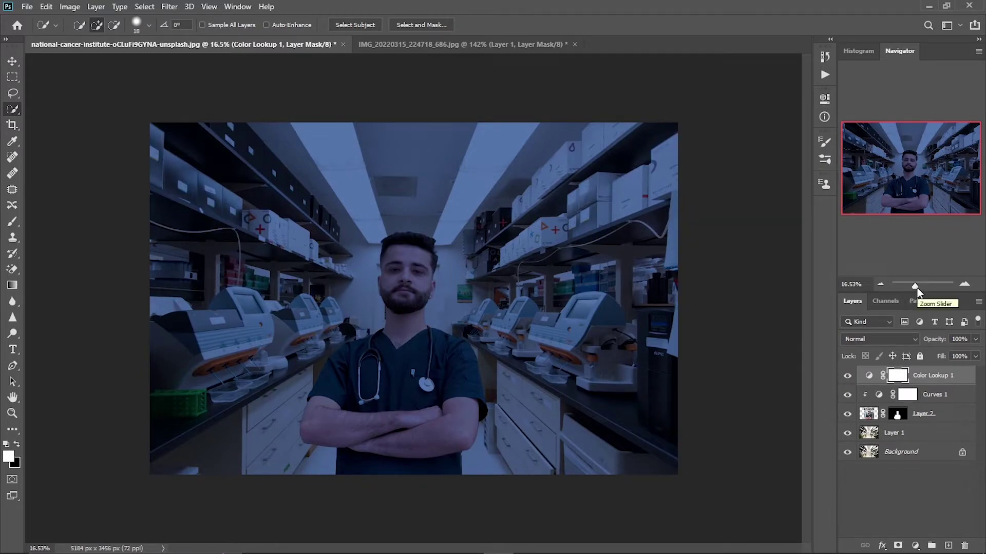
# Step: Add a Curves layer that strongly brightens RGB and pushes the Blue channel up
pyautogui.click(915, 545)
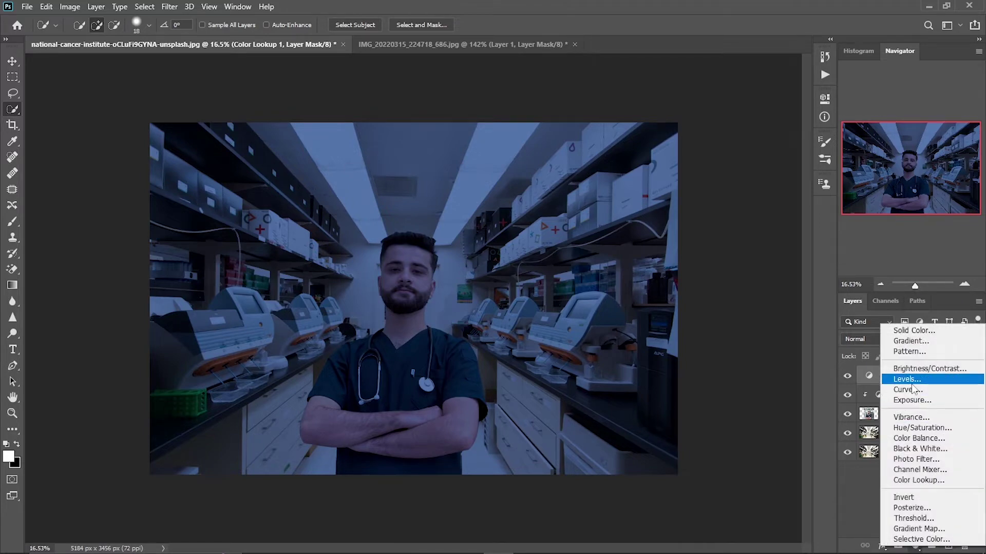
pyautogui.click(904, 390)
pyautogui.moveTo(791, 167); pyautogui.dragTo(744, 161)
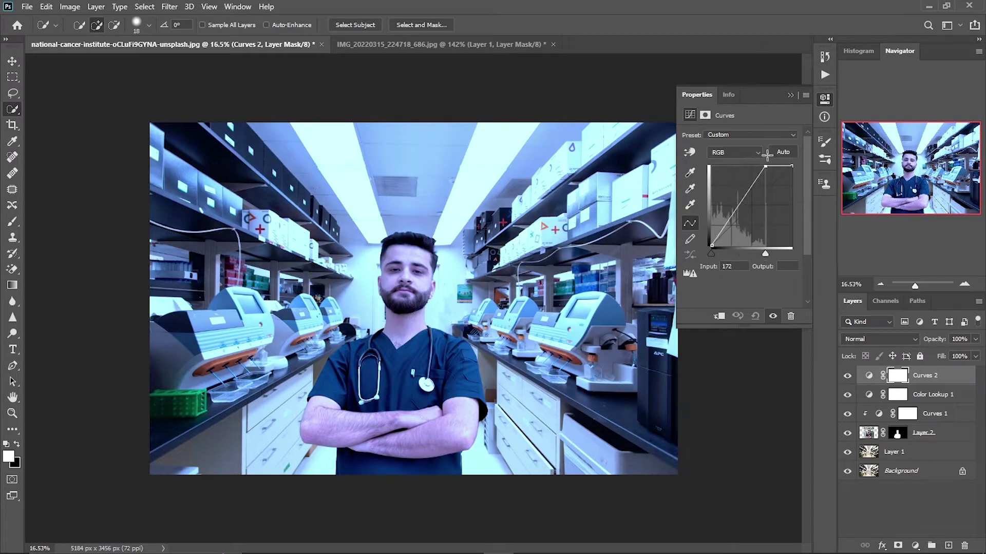
pyautogui.moveTo(766, 154); pyautogui.dragTo(739, 155)
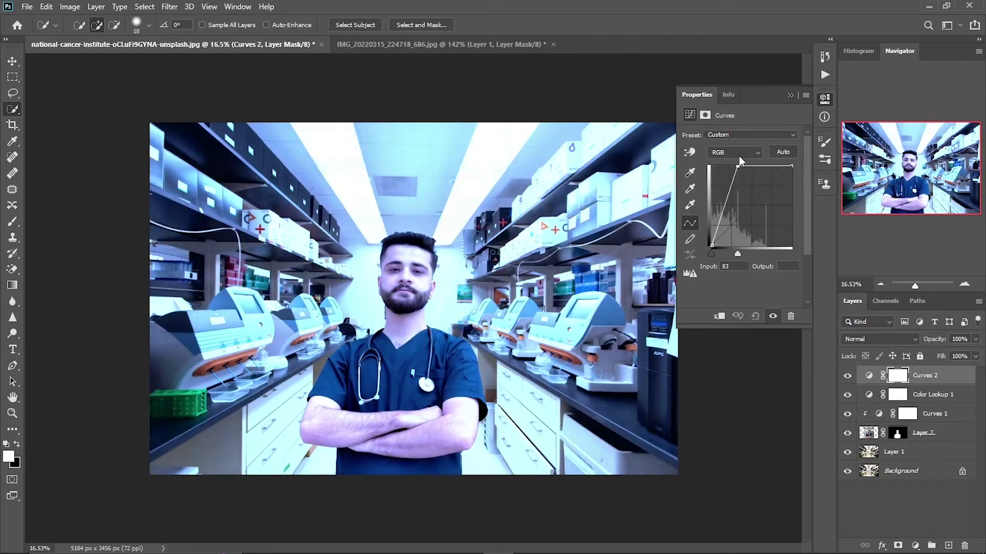
pyautogui.click(739, 154)
pyautogui.click(739, 192)
pyautogui.moveTo(792, 166)
pyautogui.mouseDown()
pyautogui.moveTo(753, 166)
pyautogui.moveTo(760, 167)
pyautogui.mouseUp()
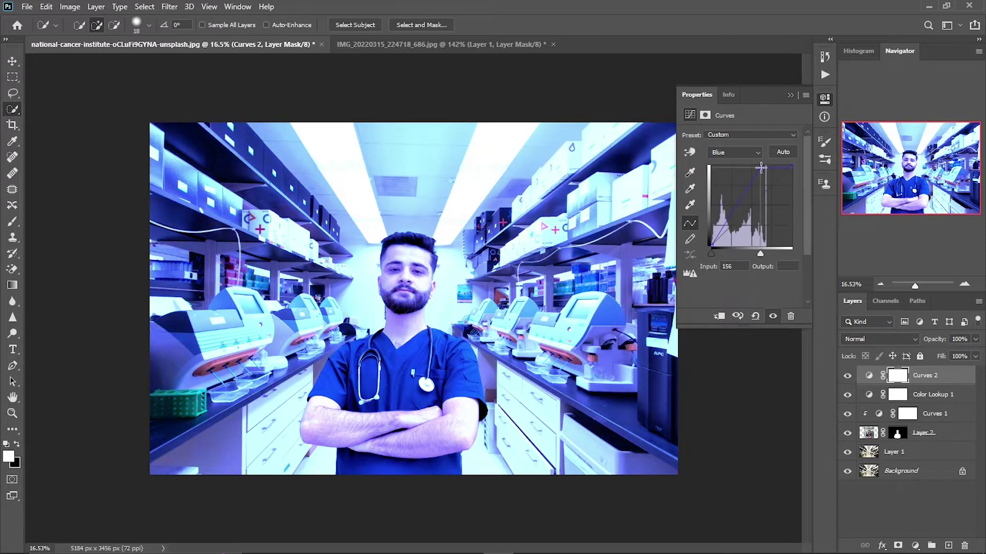
pyautogui.click(798, 97)
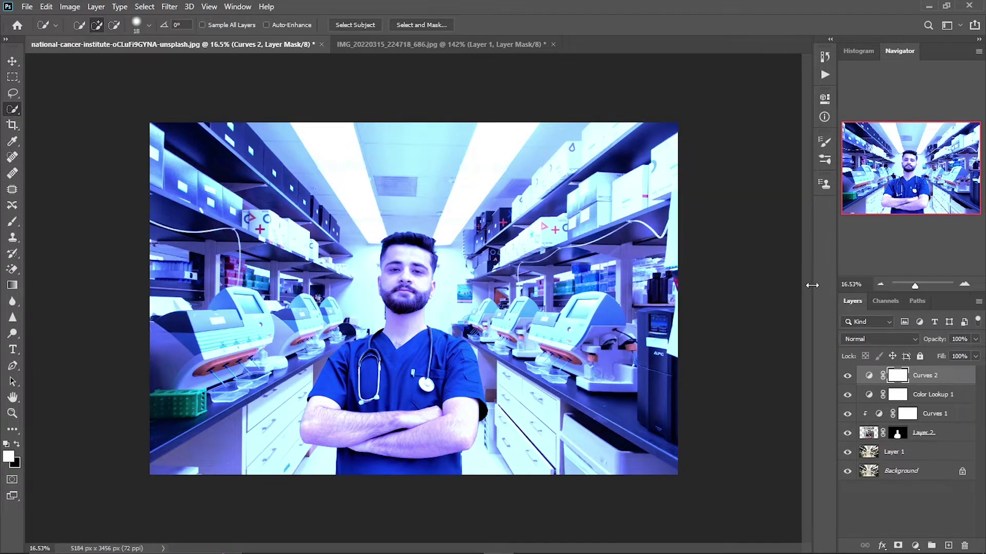
# Step: Invert the Curves 2 mask to black and set the brush to 17% flow, about 1502 px
pyautogui.hotkey('ctrl', 'i')
pyautogui.write('b')
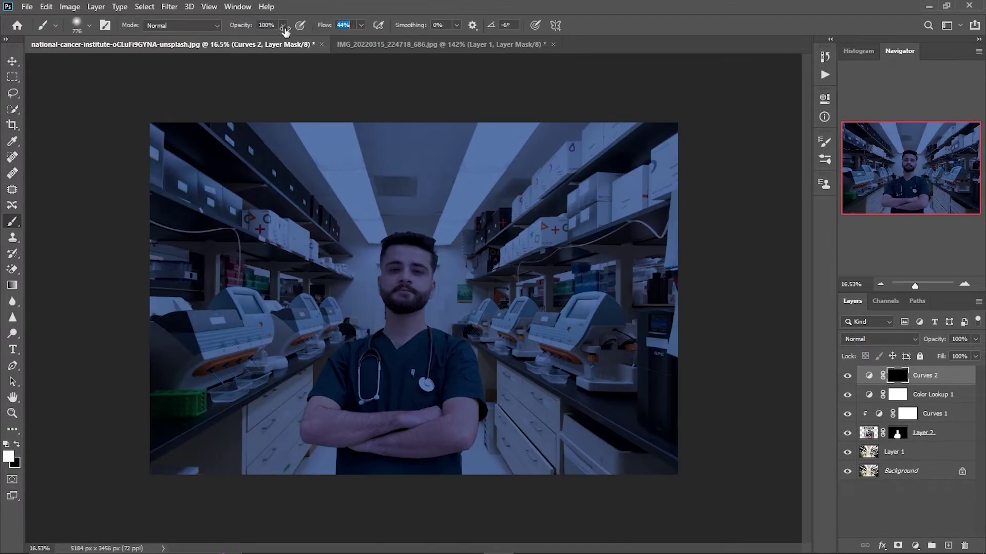
pyautogui.write('17')
pyautogui.press('Return')
pyautogui.rightClick(469, 255)
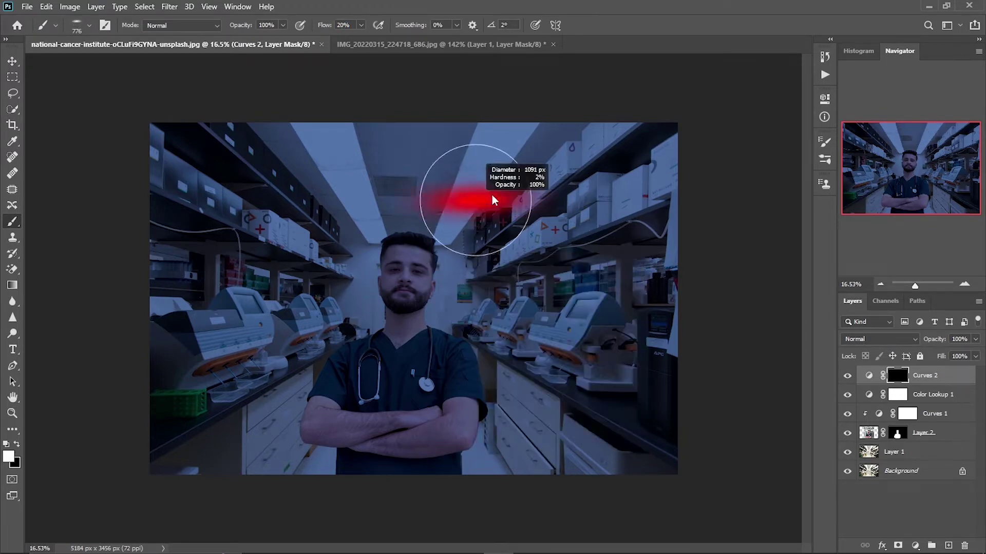
pyautogui.moveTo(915, 285); pyautogui.dragTo(915, 285)
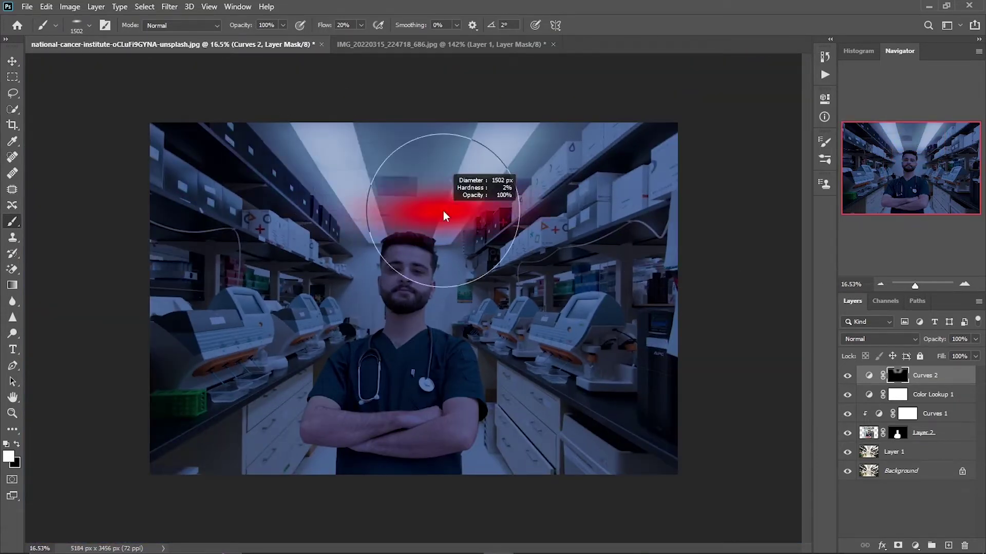
# Step: Refine the brush to 8% flow and about 518 px for painting the lights
pyautogui.rightClick(460, 216)
pyautogui.press('Escape')
pyautogui.scroll(5, 416, 214)
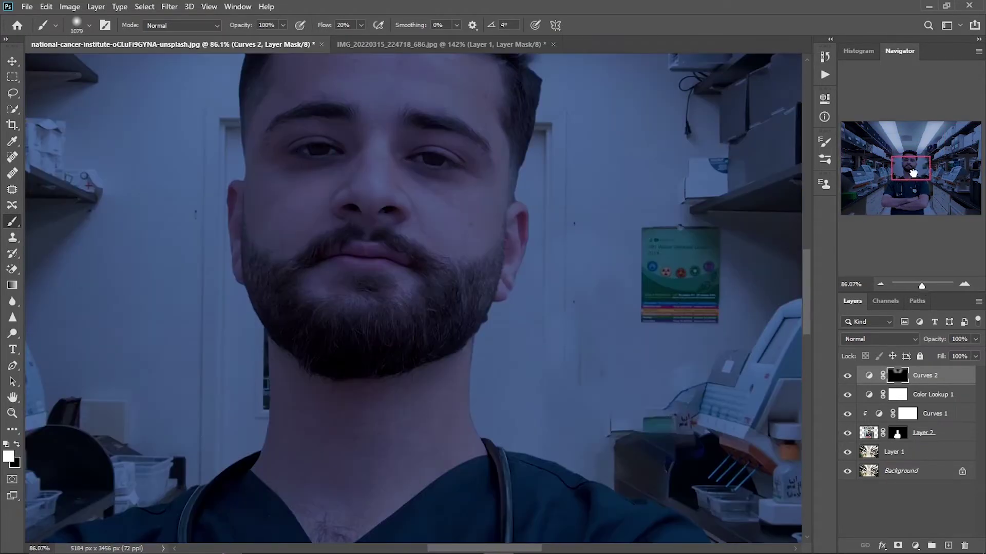
pyautogui.moveTo(529, 341); pyautogui.dragTo(424, 360)
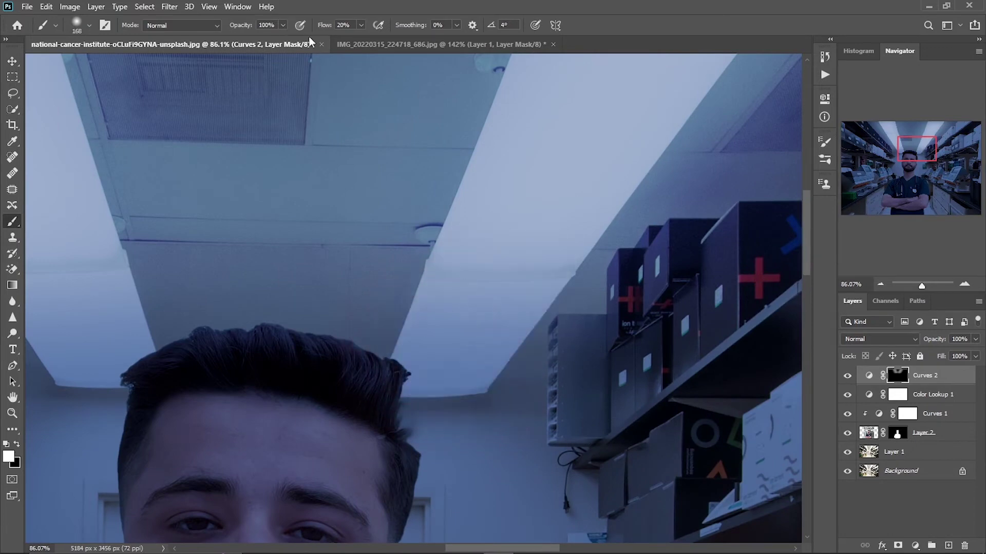
pyautogui.moveTo(325, 25); pyautogui.dragTo(314, 26)
pyautogui.moveTo(470, 321); pyautogui.dragTo(487, 368)
pyautogui.hscroll(-2, 418, 396)
pyautogui.hscroll(-5, 396, 363)
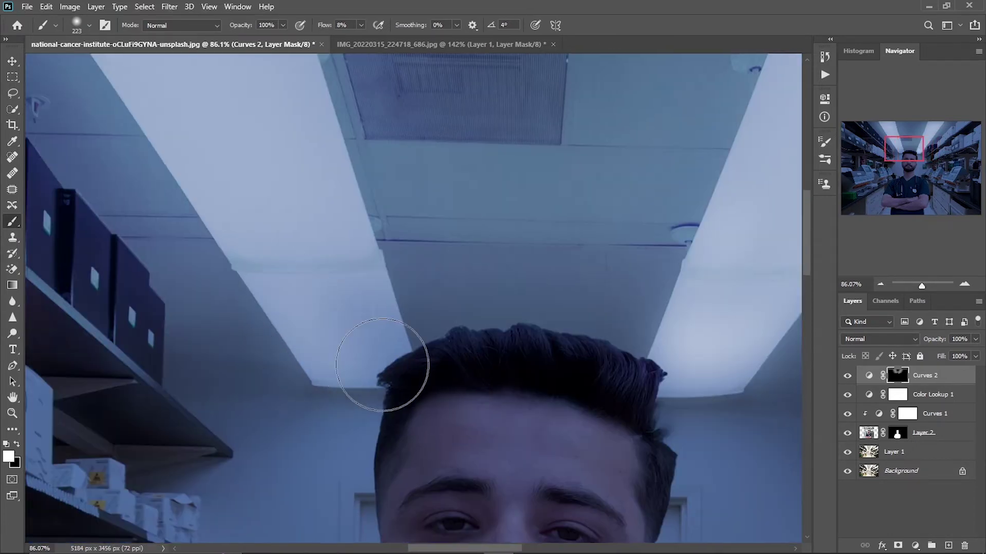
pyautogui.moveTo(286, 253); pyautogui.dragTo(572, 326)
pyautogui.scroll(-5, 571, 325)
pyautogui.moveTo(484, 231); pyautogui.dragTo(529, 231)
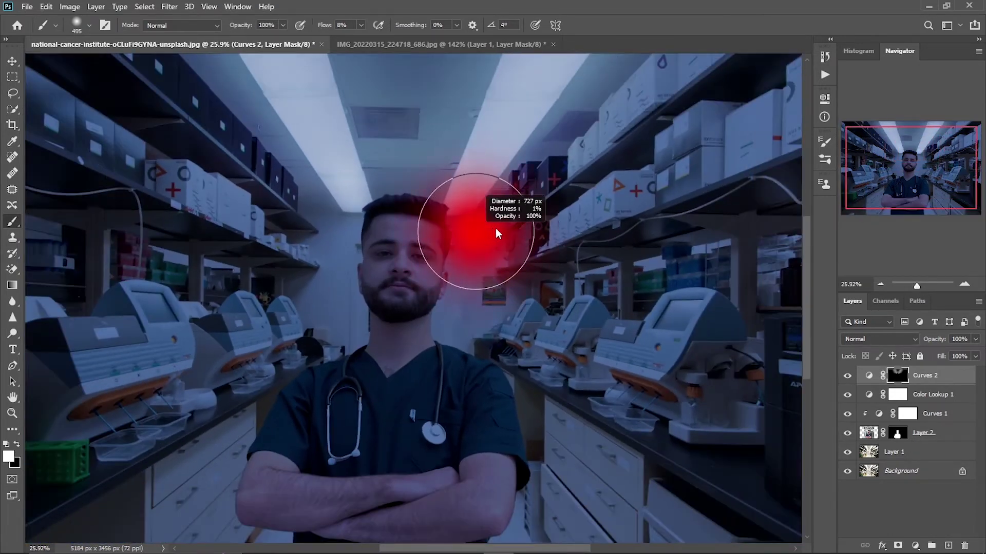
pyautogui.moveTo(325, 25); pyautogui.dragTo(318, 25)
pyautogui.scroll(2, 281, 192)
pyautogui.moveTo(308, 249); pyautogui.dragTo(287, 248)
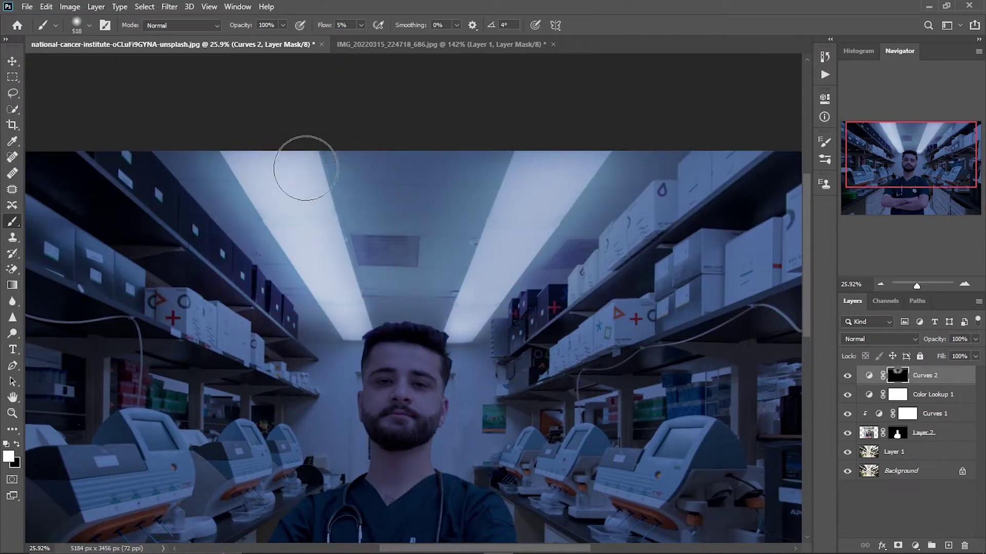
# Step: Paint white on the mask over the right and left ceiling lights
pyautogui.moveTo(536, 205)
pyautogui.mouseDown()
pyautogui.moveTo(473, 319)
pyautogui.moveTo(473, 275)
pyautogui.moveTo(540, 149)
pyautogui.mouseUp()
pyautogui.moveTo(323, 182)
pyautogui.mouseDown()
pyautogui.moveTo(300, 231)
pyautogui.moveTo(339, 334)
pyautogui.mouseUp()
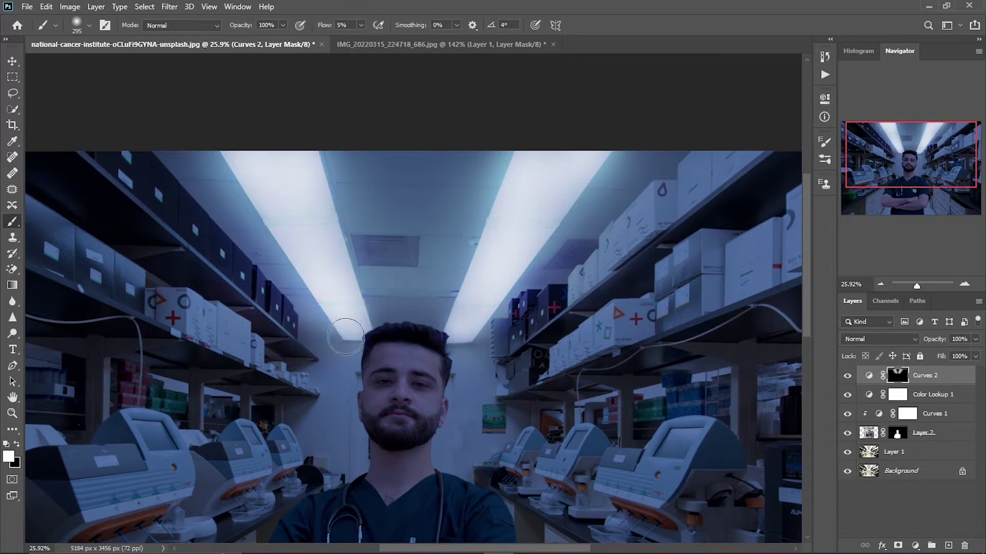
pyautogui.moveTo(916, 285); pyautogui.dragTo(925, 286)
pyautogui.click(903, 156)
pyautogui.moveTo(329, 363); pyautogui.dragTo(297, 362)
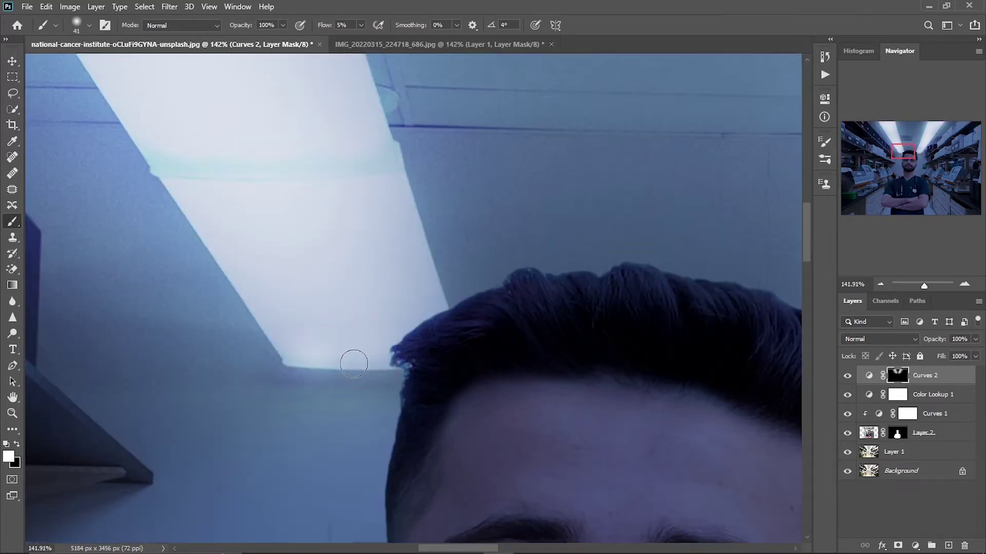
pyautogui.hotkey('ctrl', '-')
pyautogui.hotkey('ctrl', '-')
pyautogui.hotkey('ctrl', '-')
pyautogui.hotkey('ctrl', '-')
pyautogui.moveTo(400, 235); pyautogui.dragTo(433, 227)
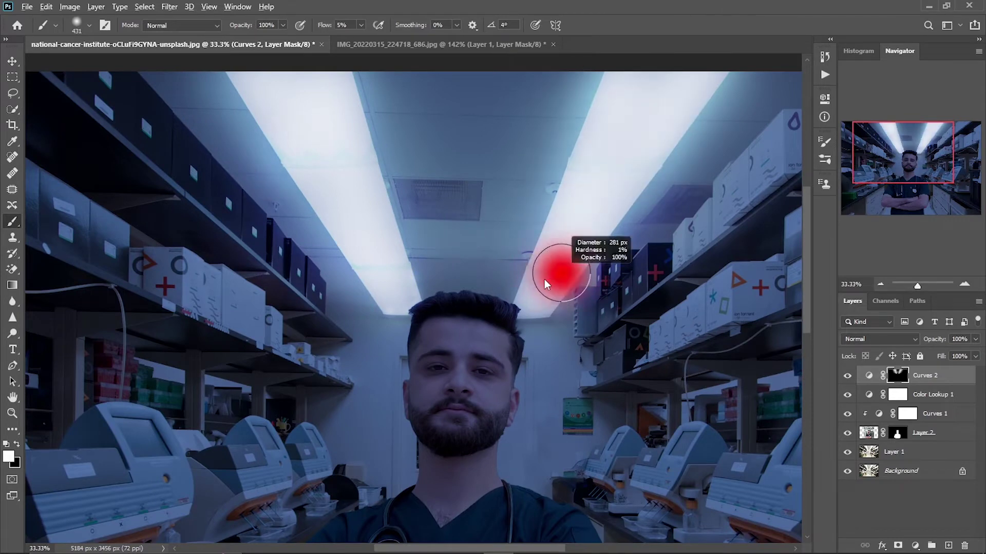
# Step: Touch up the light above the hairline, then compare the scene with and without the glow
pyautogui.hotkey('ctrl', '+')
pyautogui.hotkey('ctrl', '+')
pyautogui.hotkey('ctrl', '+')
pyautogui.moveTo(557, 271)
pyautogui.mouseDown()
pyautogui.moveTo(545, 284)
pyautogui.moveTo(236, 308)
pyautogui.mouseUp()
pyautogui.hotkey('ctrl', '-')
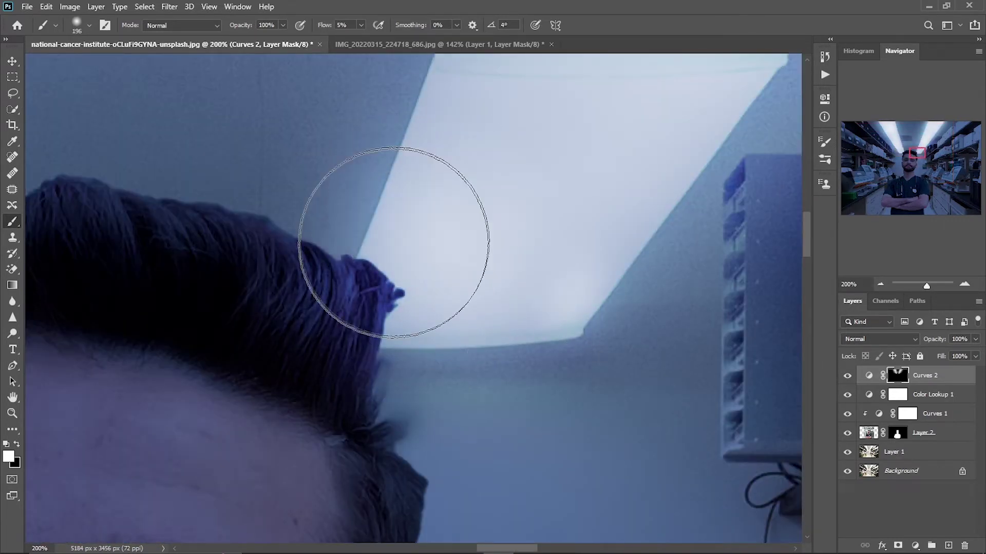
pyautogui.hotkey('ctrl', '-')
pyautogui.hotkey('ctrl', '-')
pyautogui.hotkey('ctrl', '-')
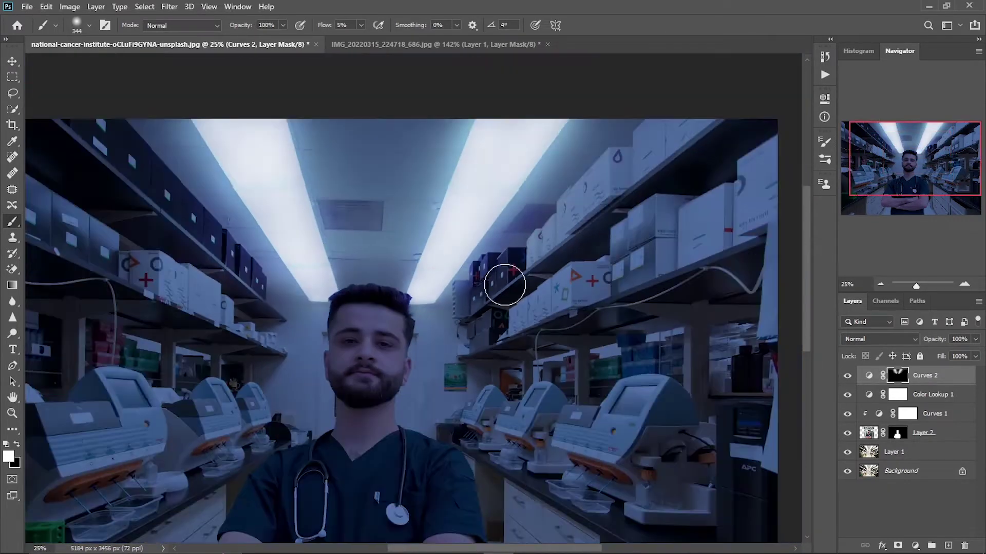
pyautogui.scroll(1, 489, 132)
pyautogui.moveTo(378, 183); pyautogui.dragTo(341, 146)
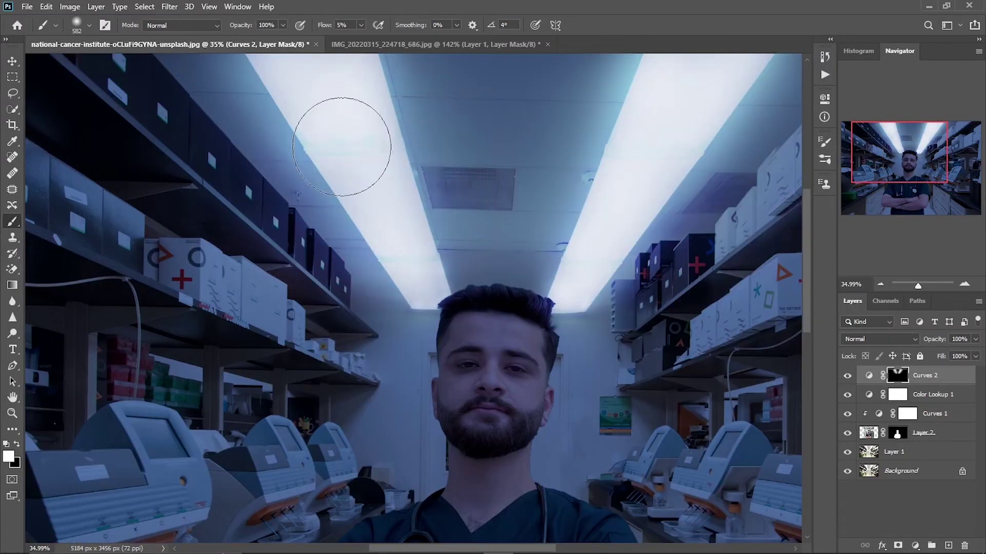
pyautogui.scroll(2, 399, 153)
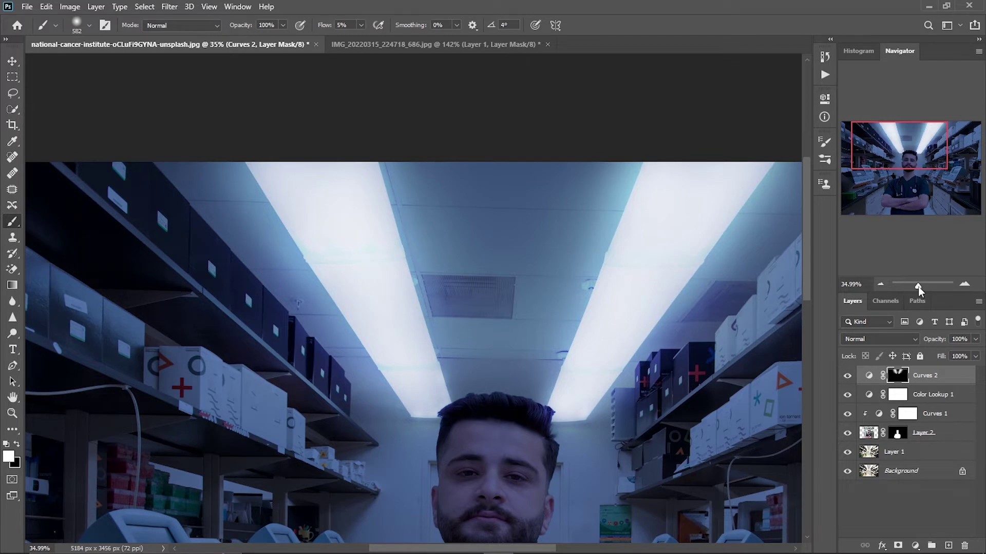
pyautogui.moveTo(918, 287); pyautogui.dragTo(915, 286)
pyautogui.click(847, 376)
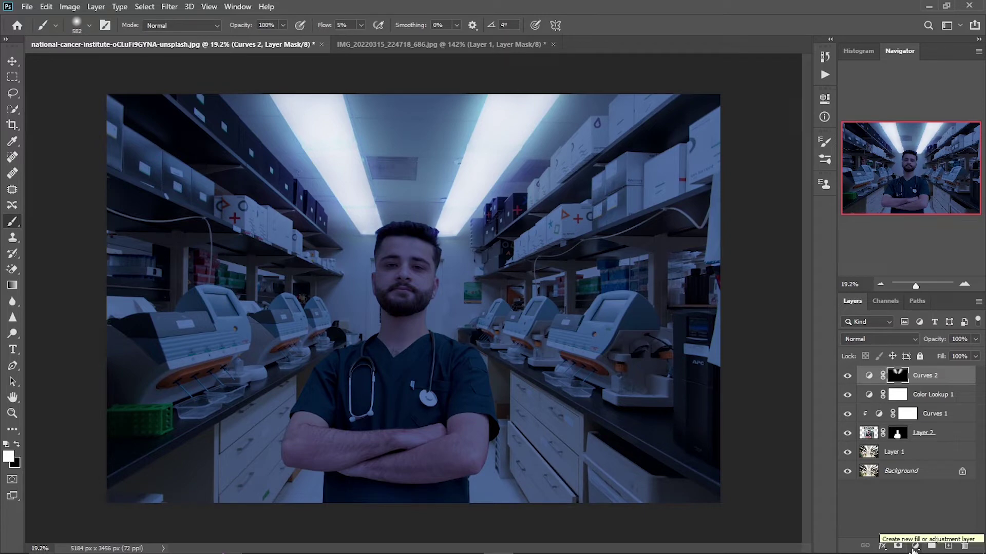
# Step: Add a bright blue Solid Color fill layer
pyautogui.click(915, 548)
pyautogui.click(902, 341)
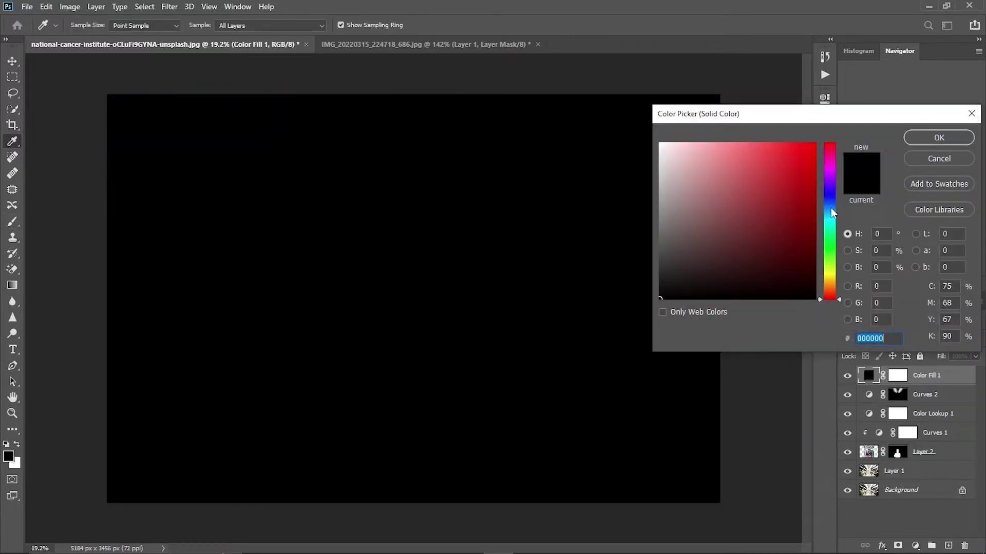
pyautogui.click(832, 208)
pyautogui.moveTo(798, 192)
pyautogui.mouseDown()
pyautogui.moveTo(764, 142)
pyautogui.moveTo(792, 132)
pyautogui.mouseUp()
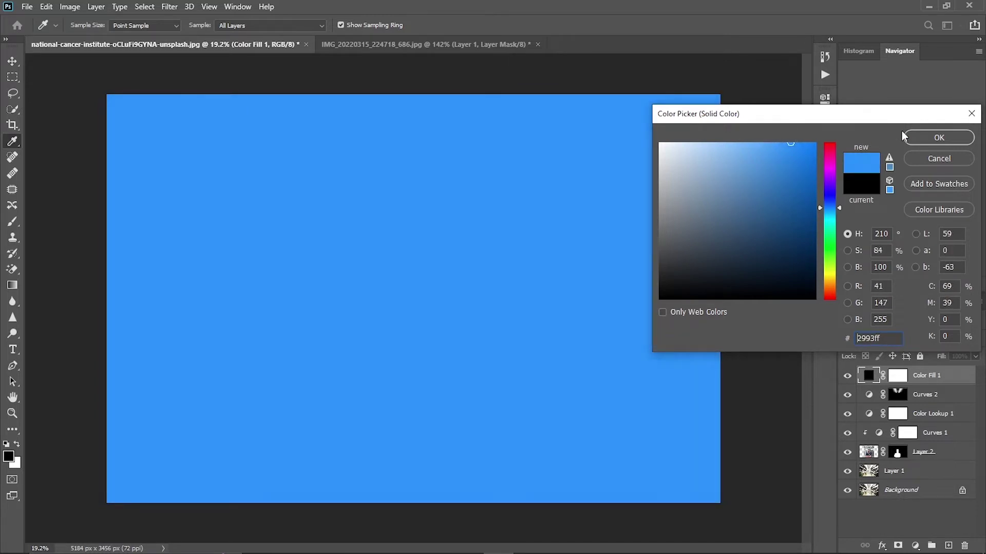
pyautogui.click(927, 139)
# Step: Set the blue fill to Linear Dodge (Add) and invert its mask to black
pyautogui.click(879, 339)
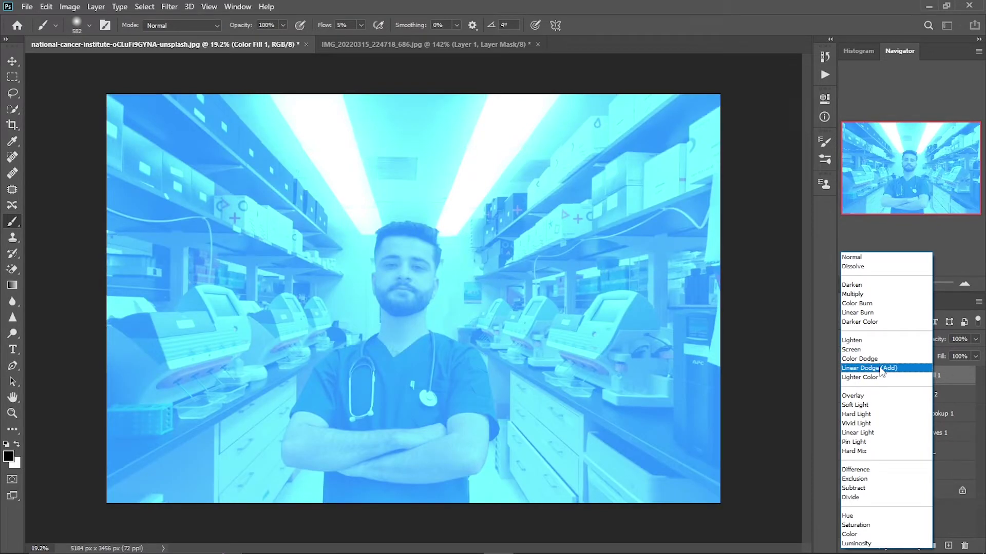
pyautogui.click(880, 368)
pyautogui.click(898, 376)
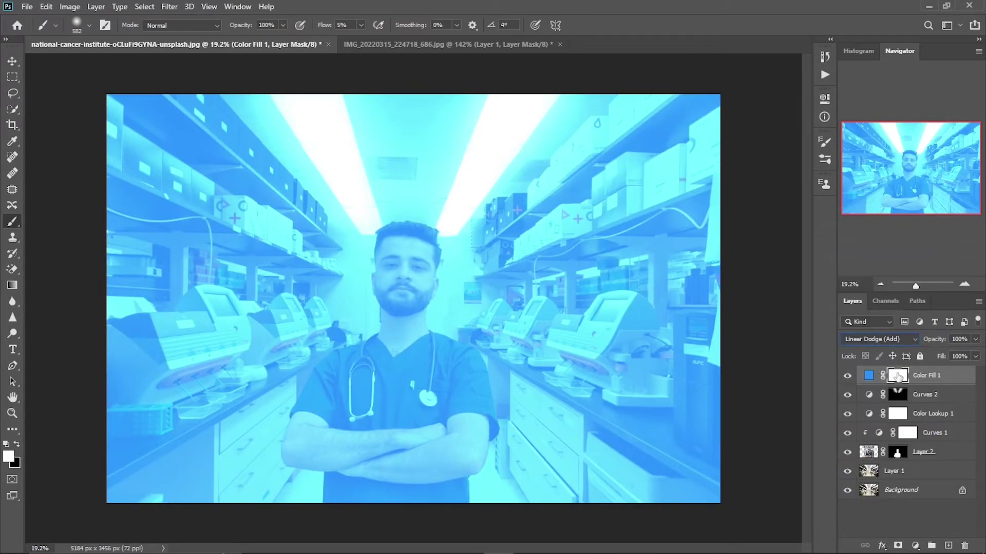
pyautogui.hotkey('ctrl', 'i')
pyautogui.press('x')
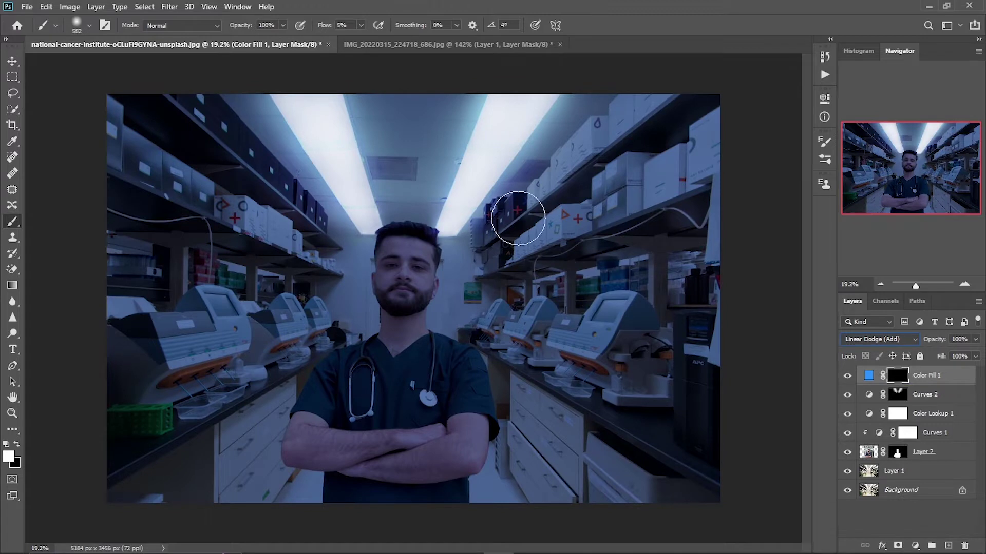
# Step: With a 1592 px brush at 5% flow, paint cyan glow around both ceiling lights
pyautogui.moveTo(518, 218); pyautogui.dragTo(570, 218)
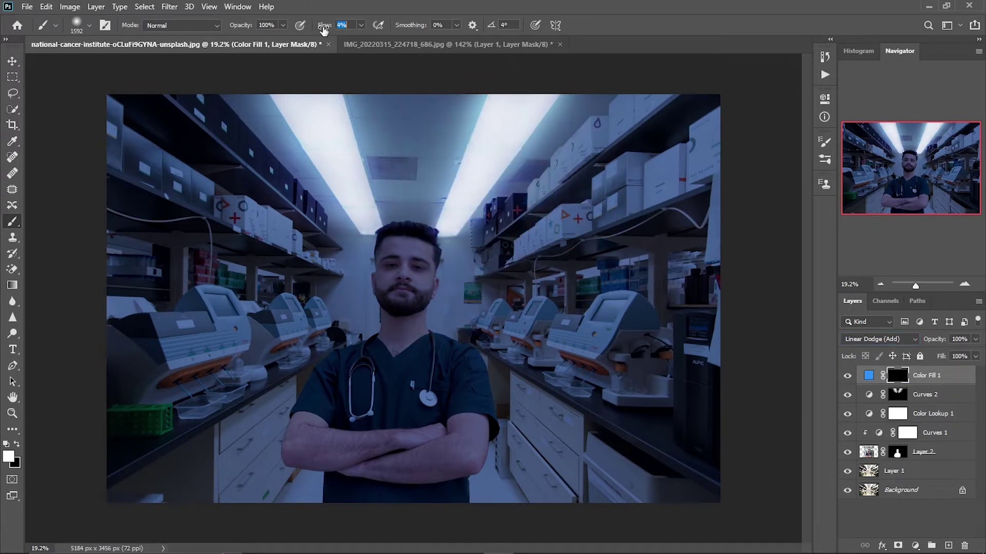
pyautogui.write('5')
pyautogui.press('Return')
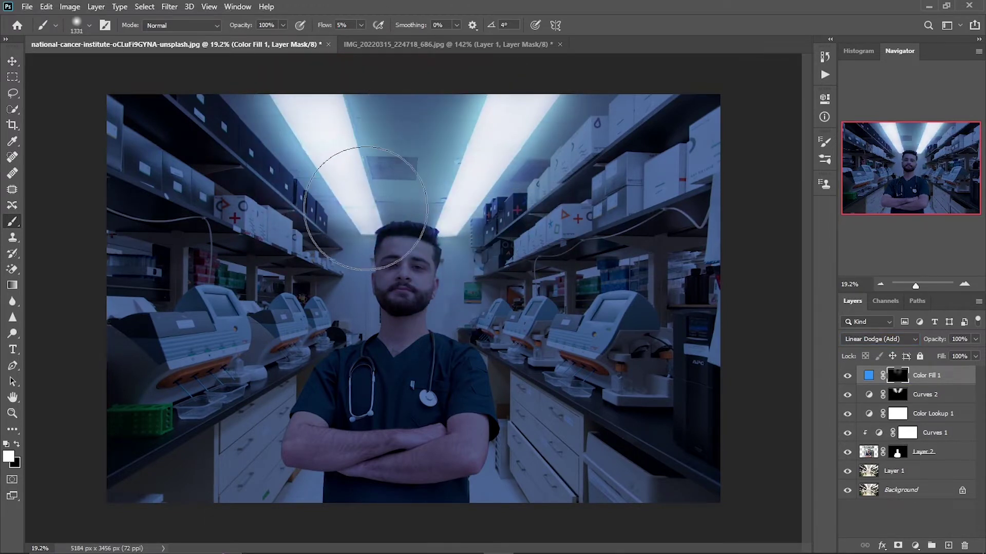
pyautogui.moveTo(318, 103)
pyautogui.mouseDown()
pyautogui.moveTo(353, 144)
pyautogui.moveTo(524, 99)
pyautogui.mouseUp()
pyautogui.moveTo(477, 242); pyautogui.dragTo(469, 243)
pyautogui.hotkey('ctrl', '1')
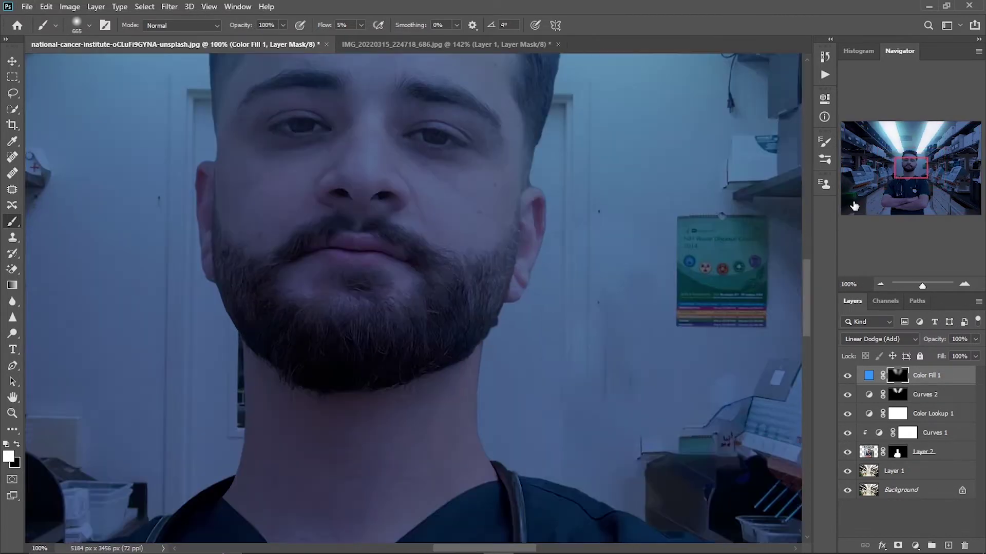
pyautogui.scroll(5, 671, 275)
pyautogui.moveTo(671, 275); pyautogui.dragTo(545, 286)
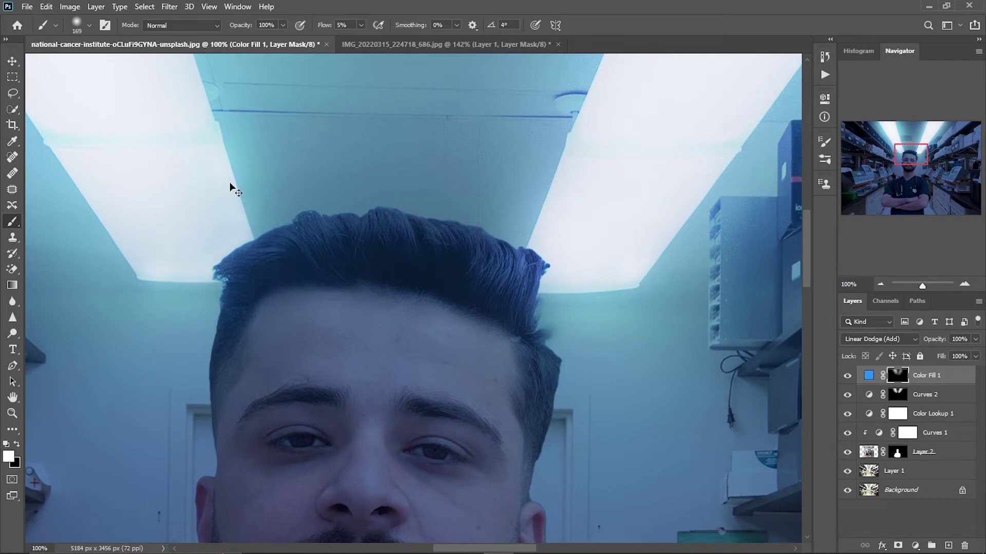
pyautogui.hotkey('ctrl', '0')
pyautogui.press(']')
pyautogui.press(']')
pyautogui.press(']')
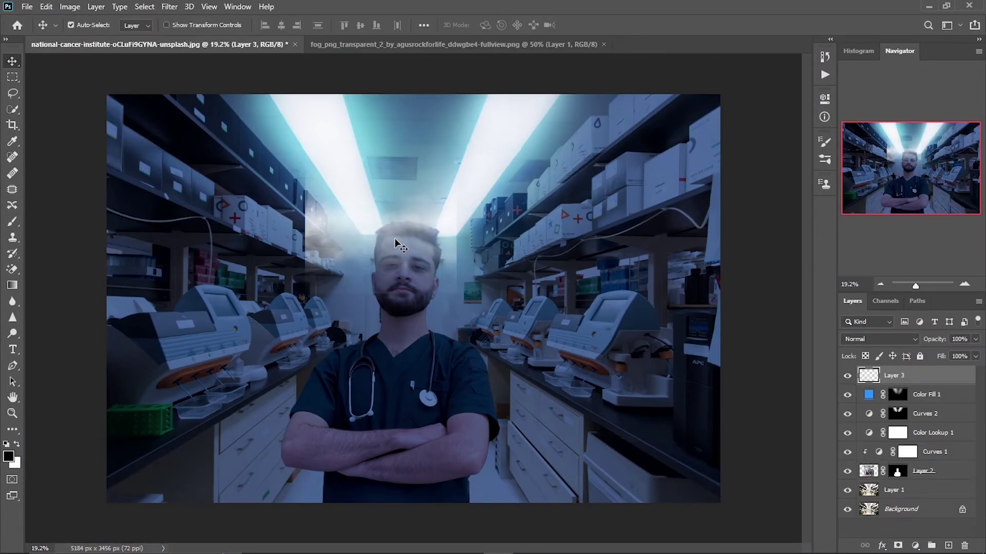
# Step: Move the fog layer below the doctor and scale it to about 420% across the image
pyautogui.moveTo(893, 375); pyautogui.dragTo(924, 480)
pyautogui.hotkey('ctrl', 't')
pyautogui.hotkey('ctrl', '-')
pyautogui.hotkey('ctrl', '-')
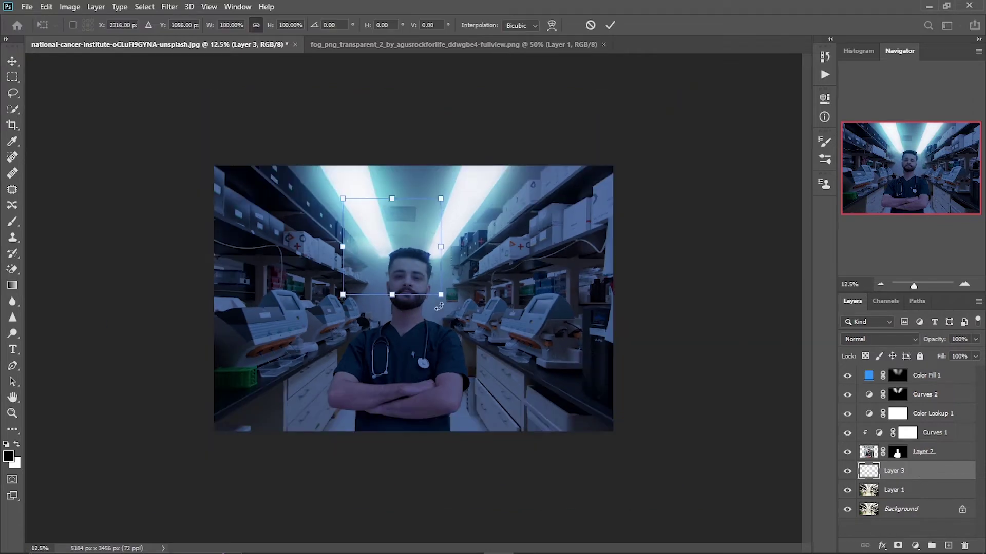
pyautogui.moveTo(441, 295); pyautogui.dragTo(618, 468)
pyautogui.moveTo(480, 334); pyautogui.dragTo(343, 285)
pyautogui.moveTo(480, 418); pyautogui.dragTo(539, 479)
pyautogui.moveTo(540, 314); pyautogui.dragTo(668, 310)
pyautogui.moveTo(473, 349); pyautogui.dragTo(417, 336)
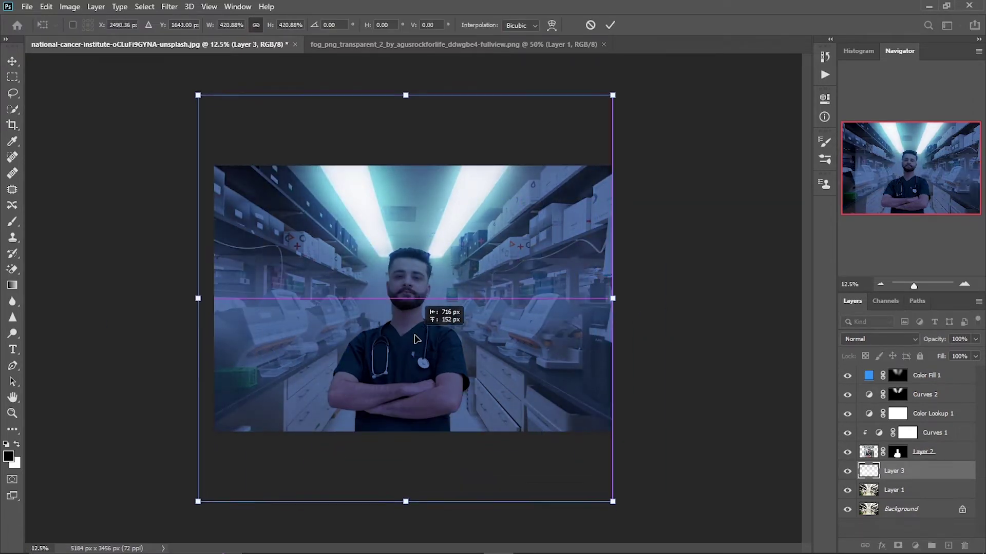
pyautogui.press('Return')
# Step: Duplicate the fog at 34% opacity, then place another fog copy at the top
pyautogui.hotkey('ctrl', 'j')
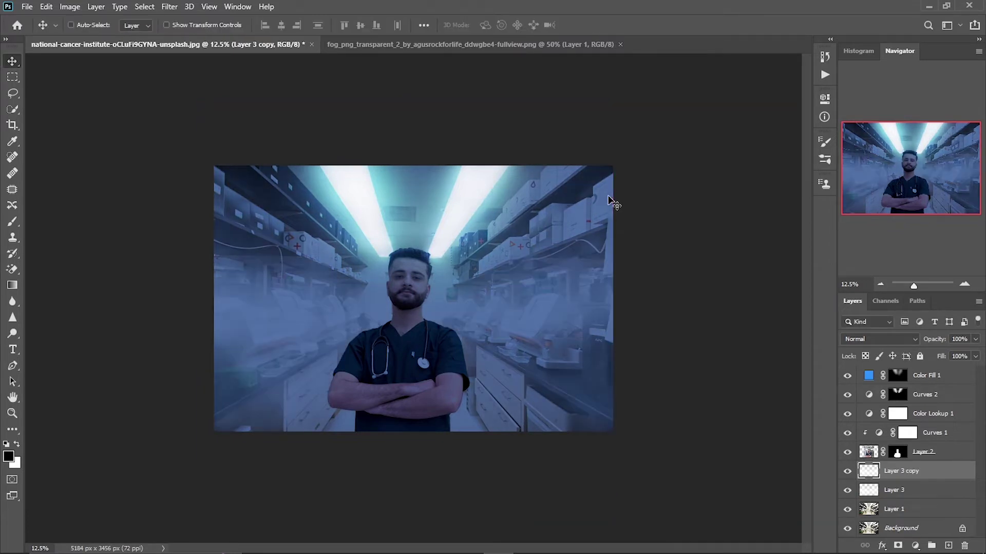
pyautogui.moveTo(917, 343); pyautogui.dragTo(894, 343)
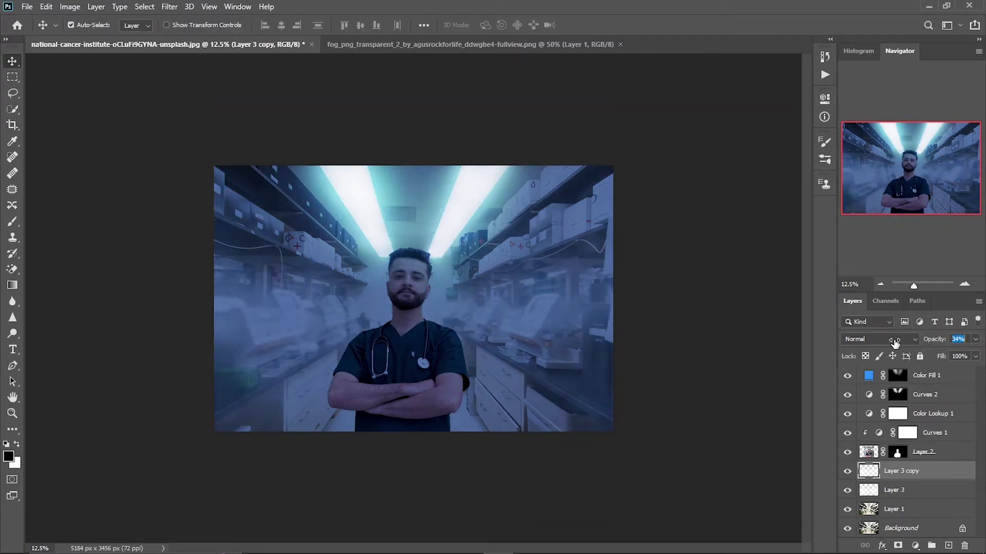
pyautogui.hotkey('ctrl', 'j')
pyautogui.moveTo(908, 479); pyautogui.dragTo(906, 371)
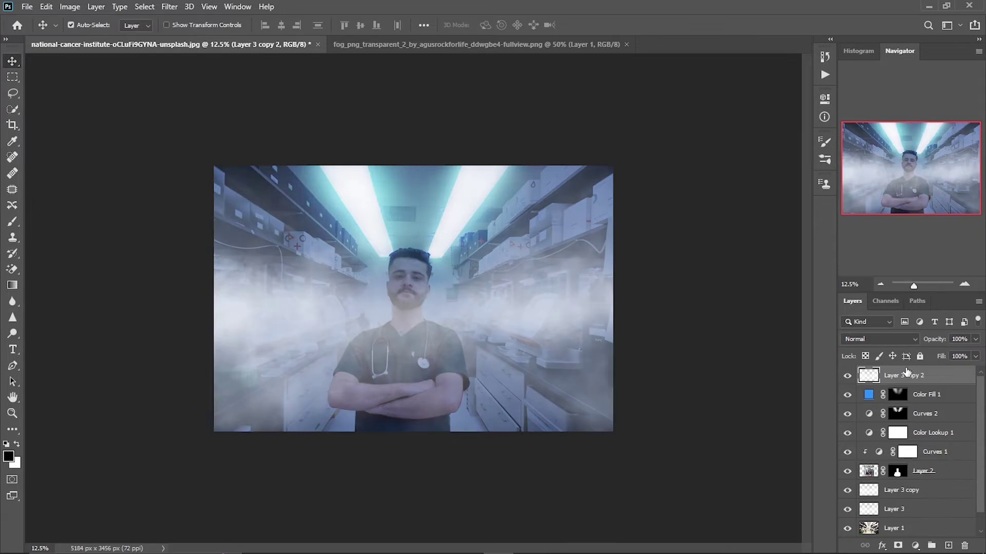
# Step: Mask the top fog to black and paint it back over the left shelves
pyautogui.keyDown('alt'); pyautogui.click(898, 546); pyautogui.keyUp('alt')
pyautogui.click(12, 222)
pyautogui.press('x')
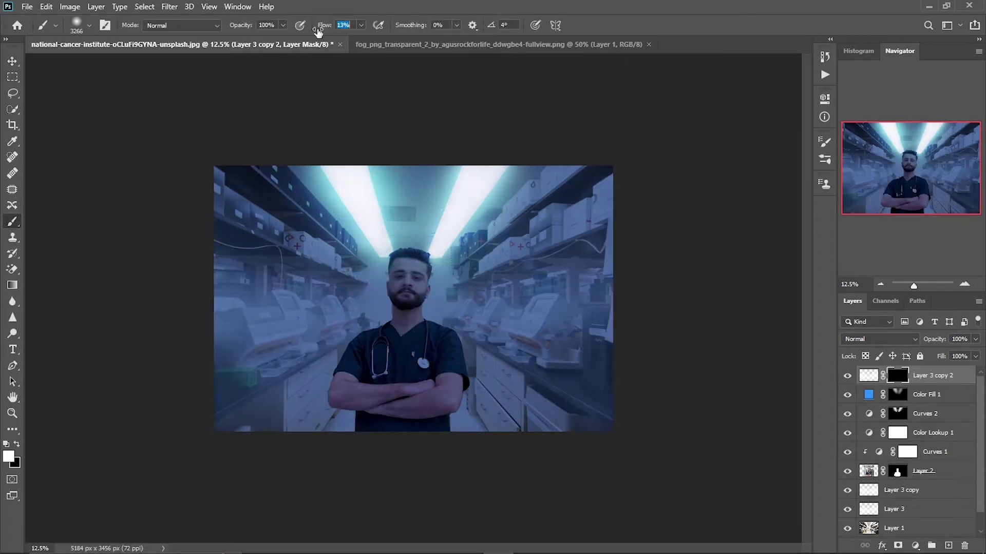
pyautogui.moveTo(539, 374)
pyautogui.mouseDown()
pyautogui.moveTo(407, 418)
pyautogui.moveTo(301, 379)
pyautogui.moveTo(245, 384)
pyautogui.moveTo(402, 421)
pyautogui.mouseUp()
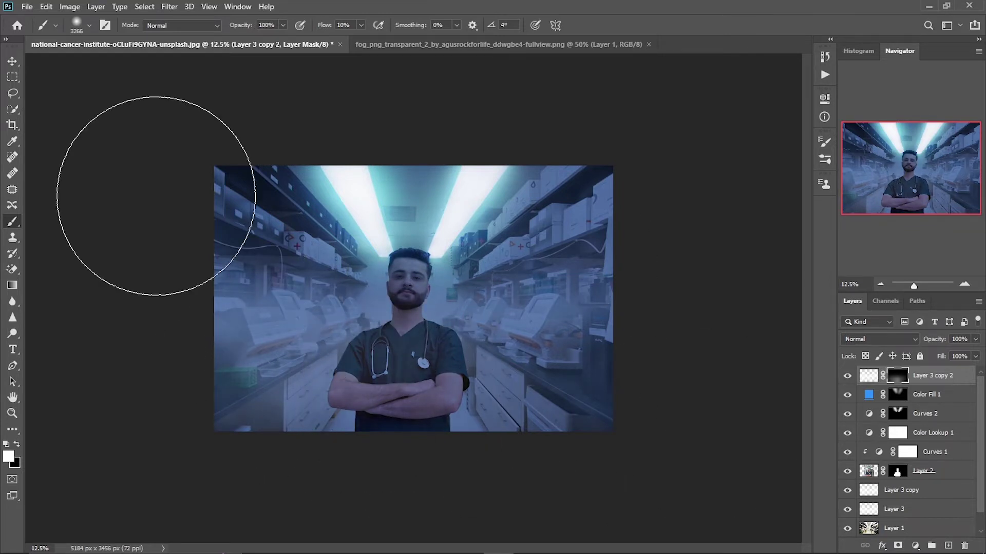
pyautogui.press('v')
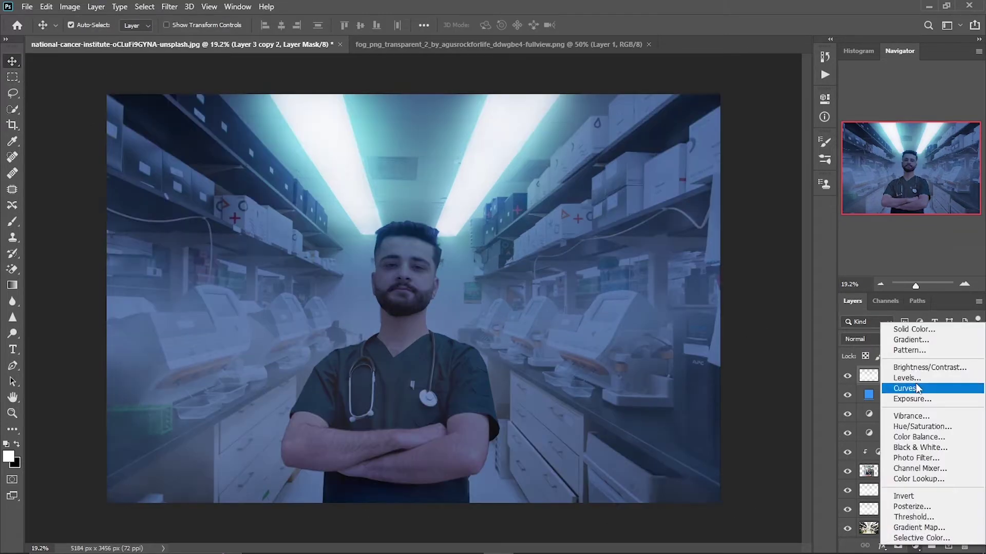
# Step: Add a Curves layer above Layer 2 that brightens the doctor, then invert its mask to black
pyautogui.click(790, 95)
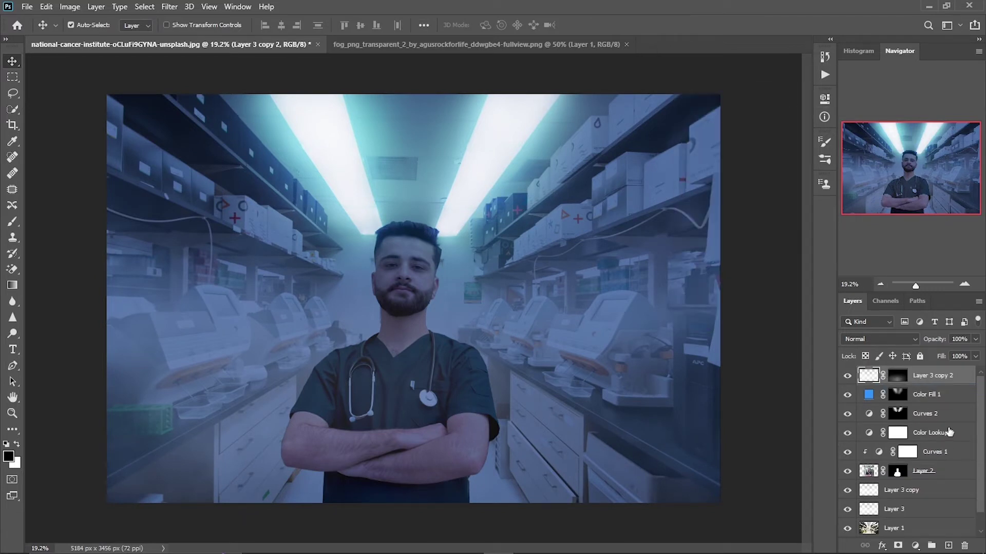
pyautogui.click(919, 471)
pyautogui.click(914, 546)
pyautogui.click(899, 385)
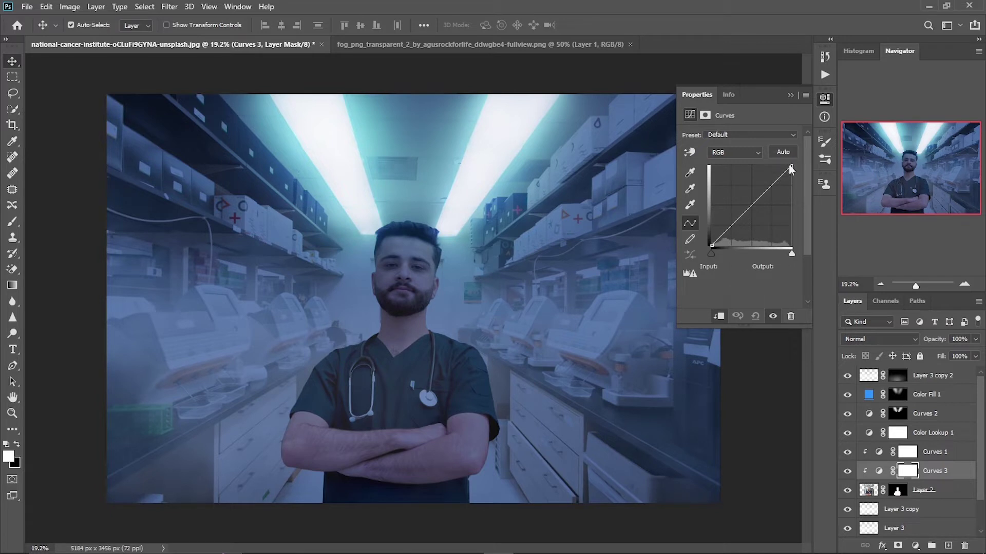
pyautogui.moveTo(791, 170); pyautogui.dragTo(752, 163)
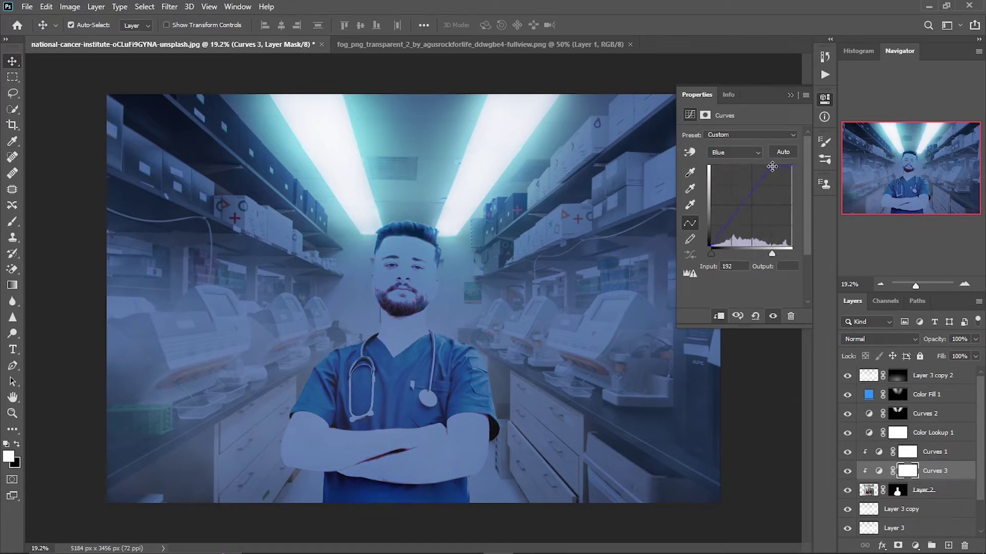
pyautogui.click(791, 95)
pyautogui.hotkey('ctrl', 'i')
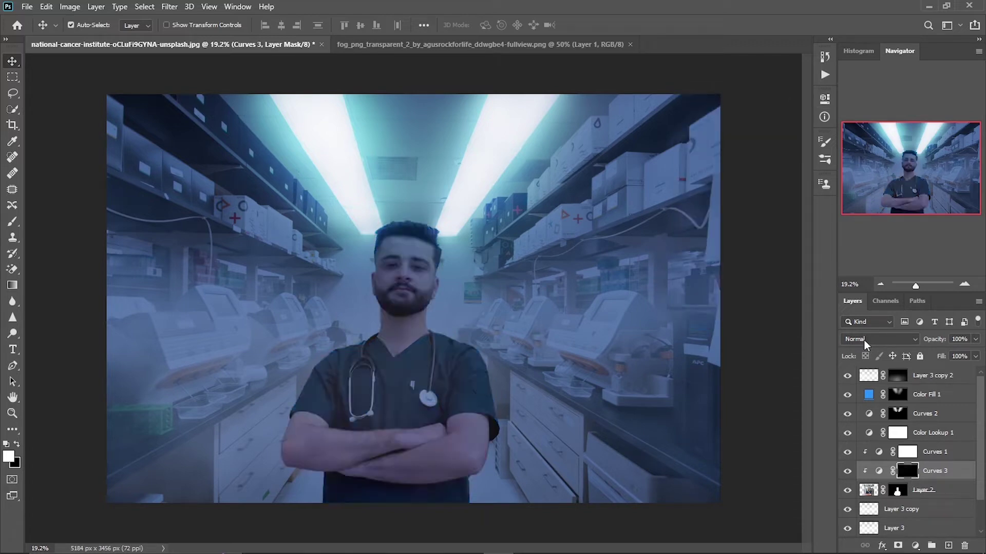
pyautogui.scroll(5, 445, 331)
pyautogui.scroll(3, 445, 331)
# Step: Select the doctor's layer and apply a blur filter to it twice
pyautogui.press('b')
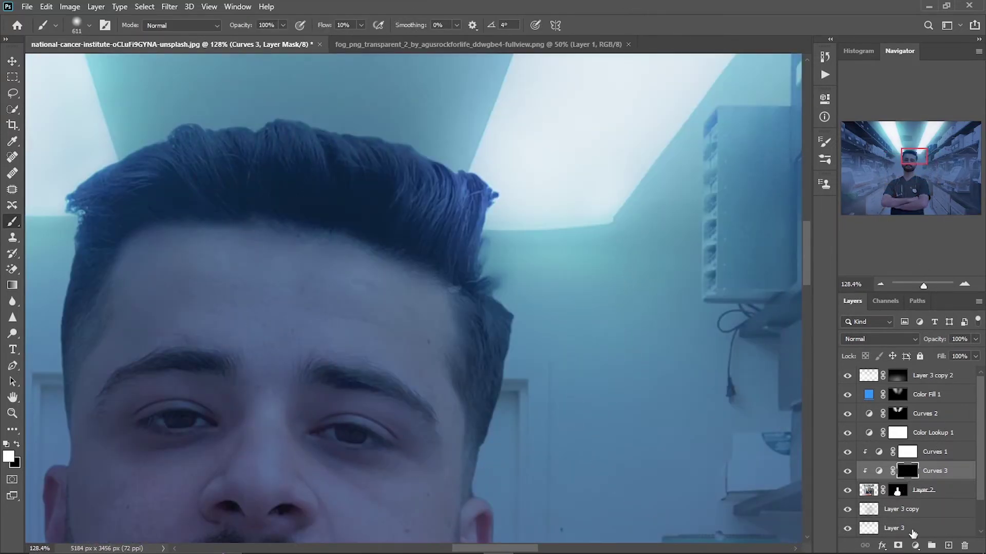
pyautogui.hotkey('alt', '[')
pyautogui.click(170, 7)
pyautogui.click(352, 168)
pyautogui.click(170, 6)
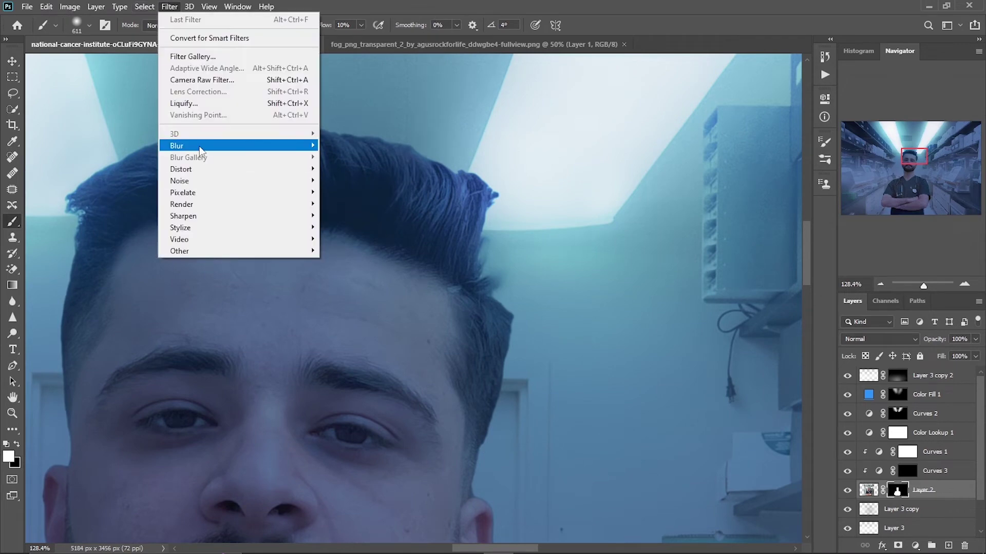
pyautogui.click(351, 169)
pyautogui.click(170, 6)
pyautogui.click(180, 17)
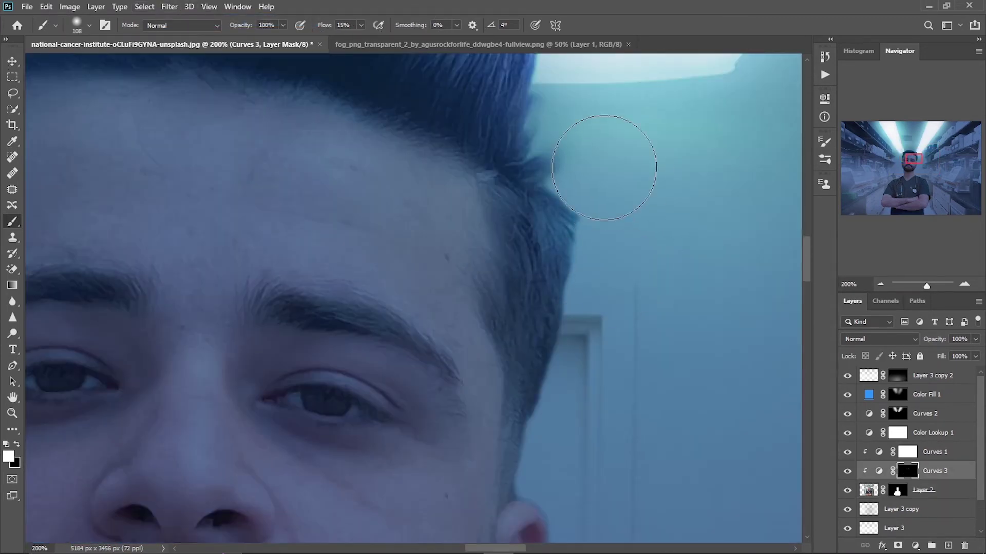
# Step: Set up a soft brush at 10% flow, sized for working on the face
pyautogui.hotkey('ctrl', '1')
pyautogui.hotkey('shift', '1')
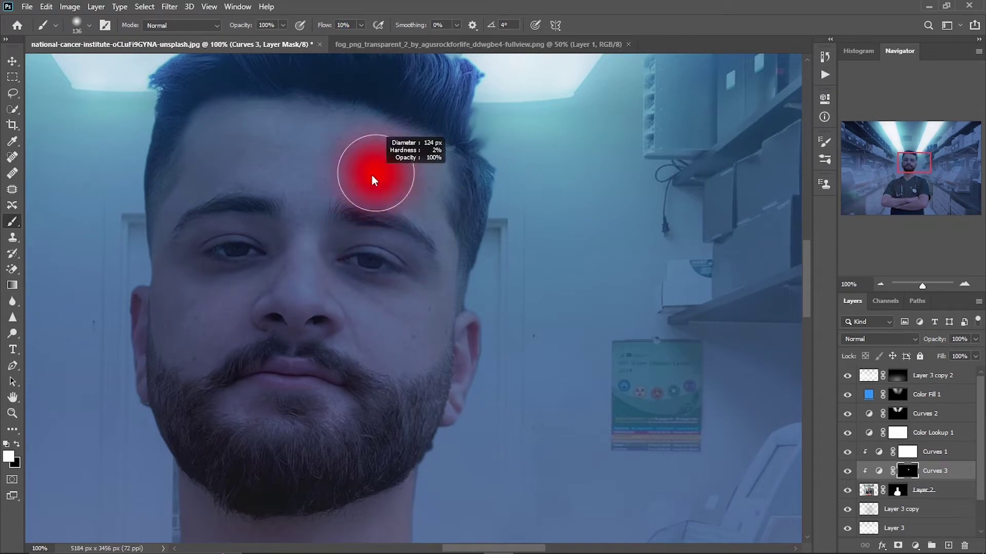
pyautogui.moveTo(374, 176); pyautogui.dragTo(344, 188)
pyautogui.press(']')
pyautogui.press(']')
pyautogui.press(']')
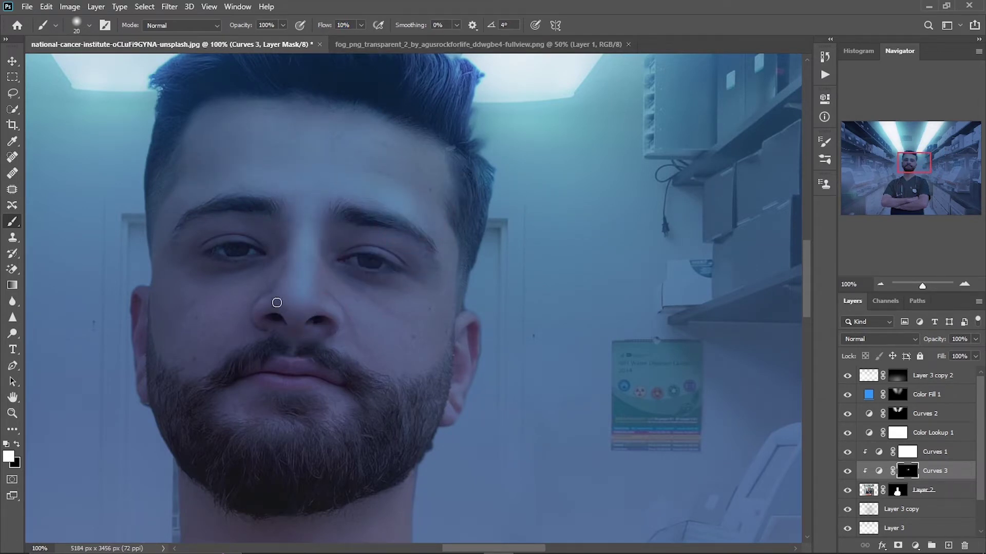
pyautogui.hotkey('ctrl', '-')
pyautogui.hotkey('ctrl', '-')
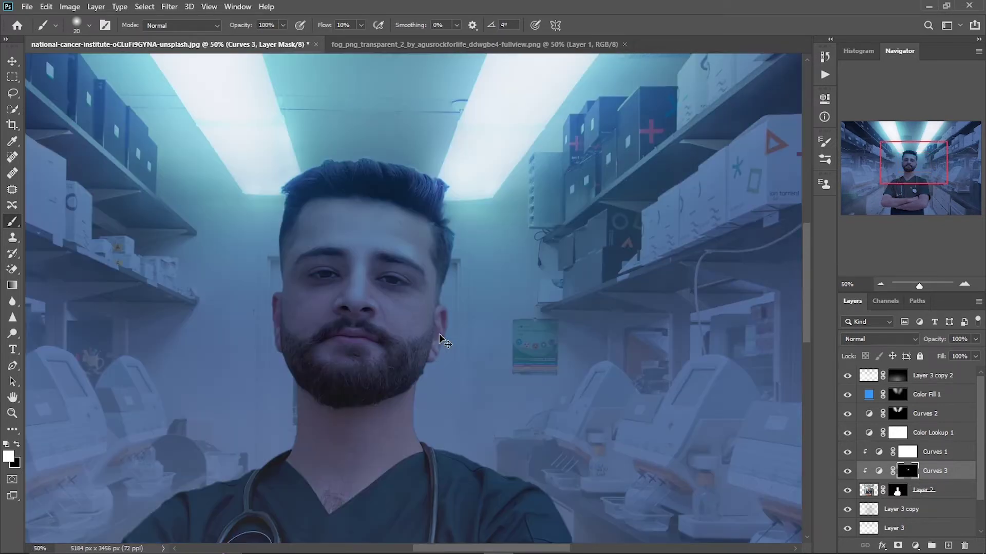
pyautogui.hotkey('ctrl', '+')
pyautogui.hotkey('ctrl', '+')
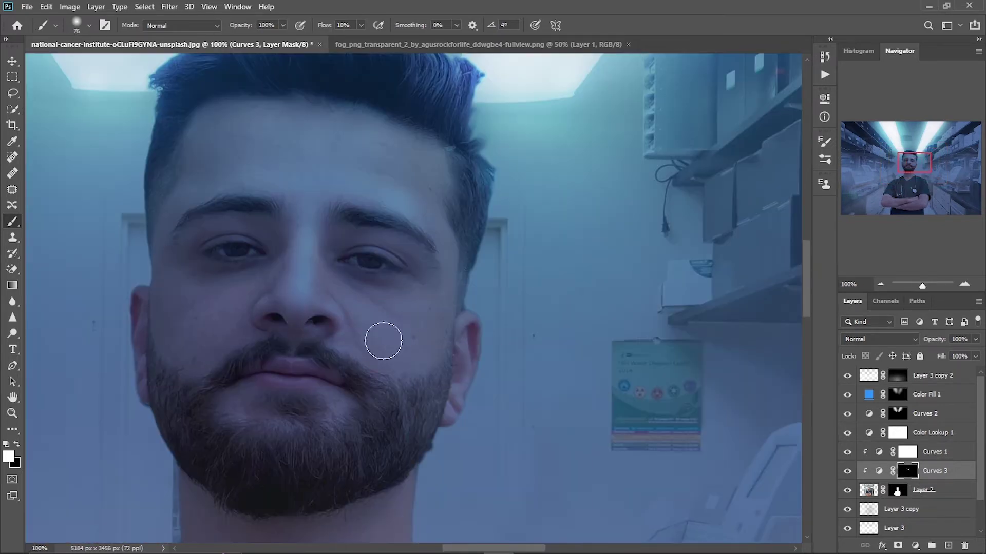
pyautogui.press('[')
pyautogui.press('[')
pyautogui.press('[')
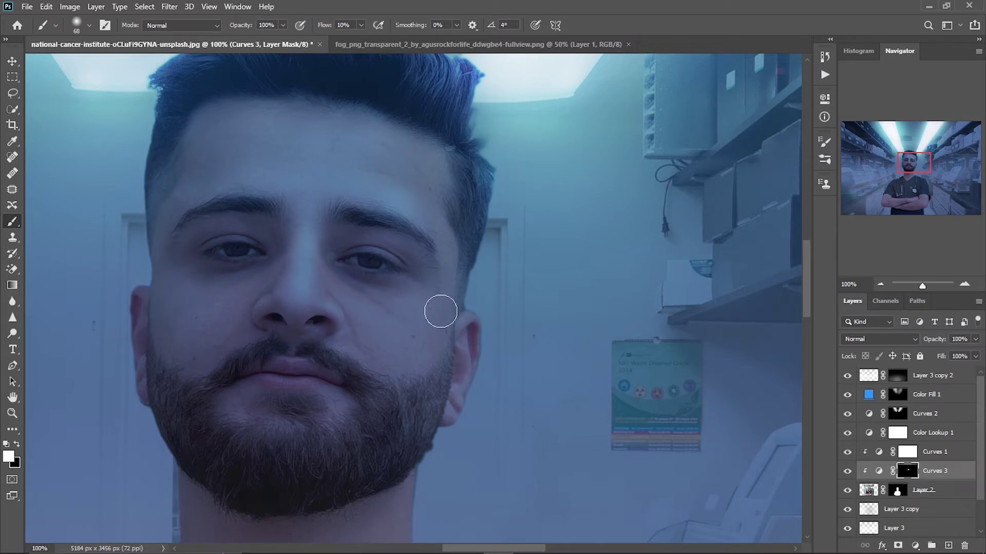
# Step: Paint over the shoulder crease on the Curves 3 mask to soften it
pyautogui.scroll(-3, 477, 358)
pyautogui.rightClick(367, 441)
pyautogui.press('Escape')
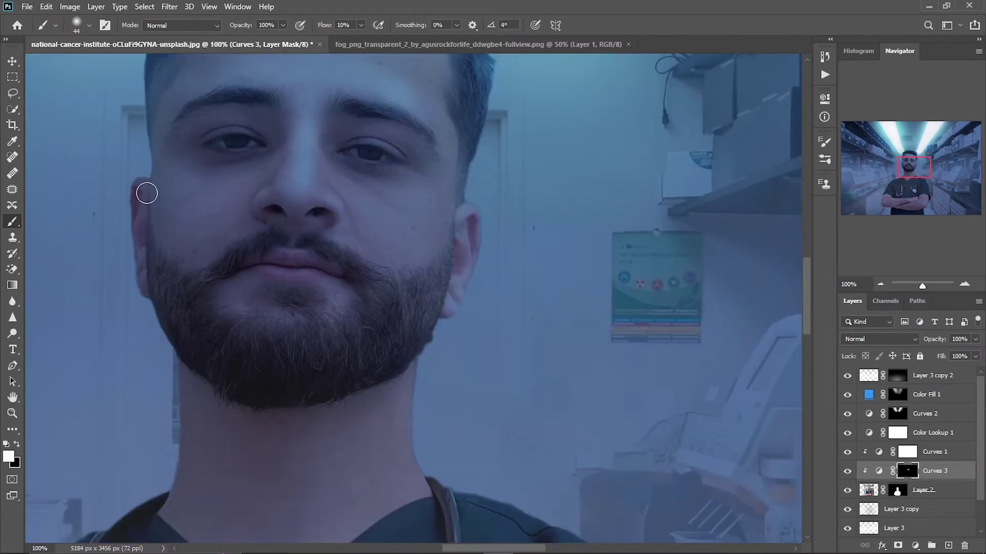
pyautogui.scroll(-5, 140, 211)
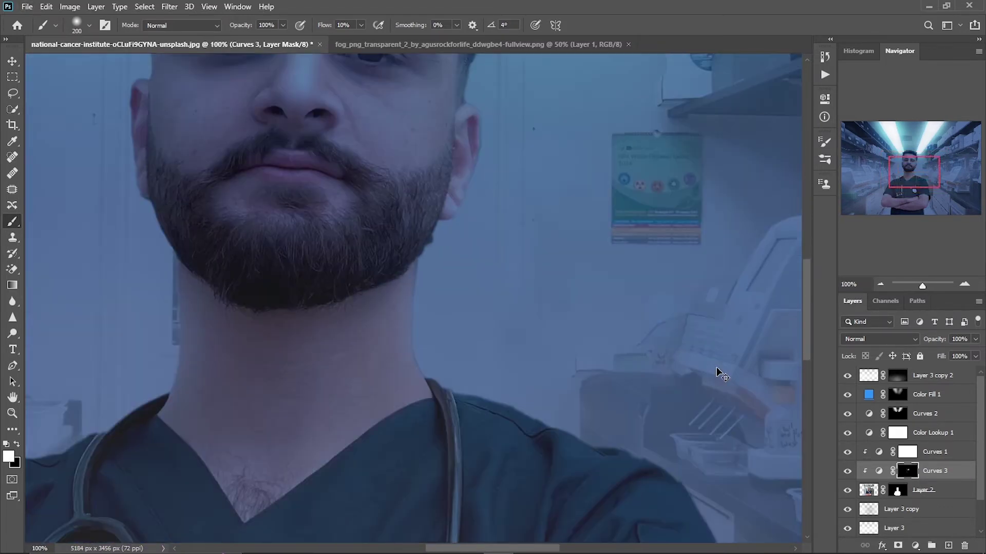
pyautogui.scroll(-5, 716, 367)
pyautogui.scroll(-3, 742, 321)
pyautogui.hscroll(3, 479, 172)
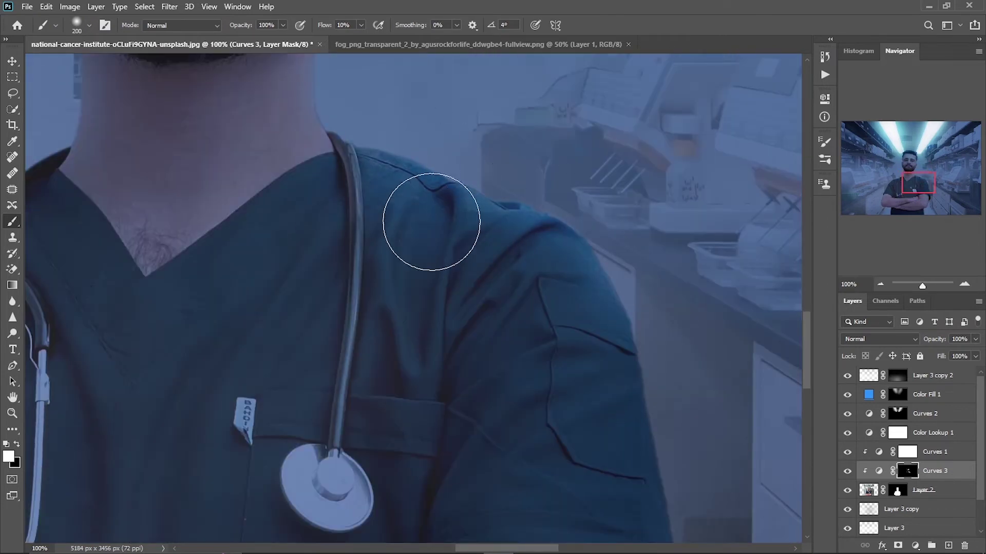
pyautogui.keyDown('alt'); pyautogui.scroll(1, 546, 270); pyautogui.keyUp('alt')
pyautogui.scroll(2, 545, 271)
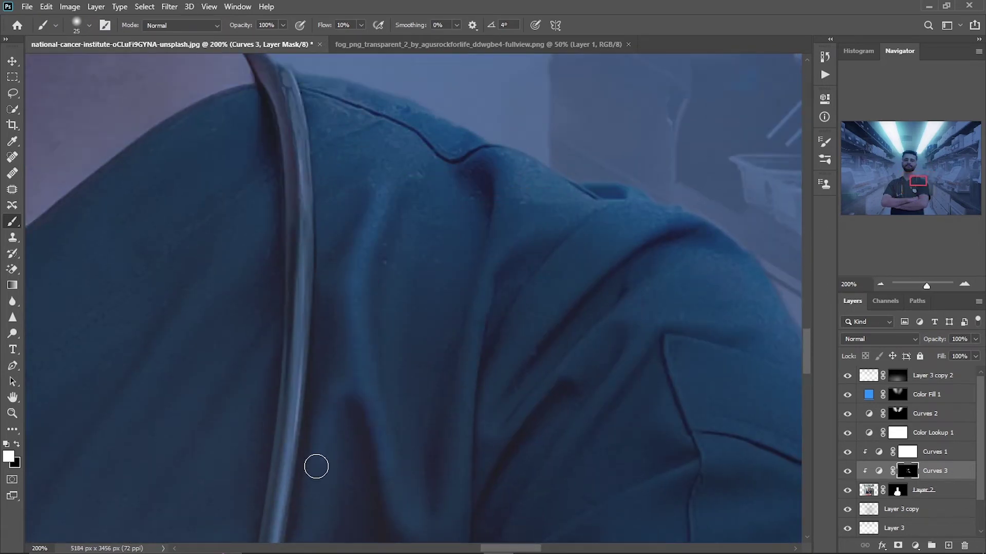
pyautogui.scroll(-3, 387, 353)
pyautogui.moveTo(662, 177); pyautogui.dragTo(596, 216)
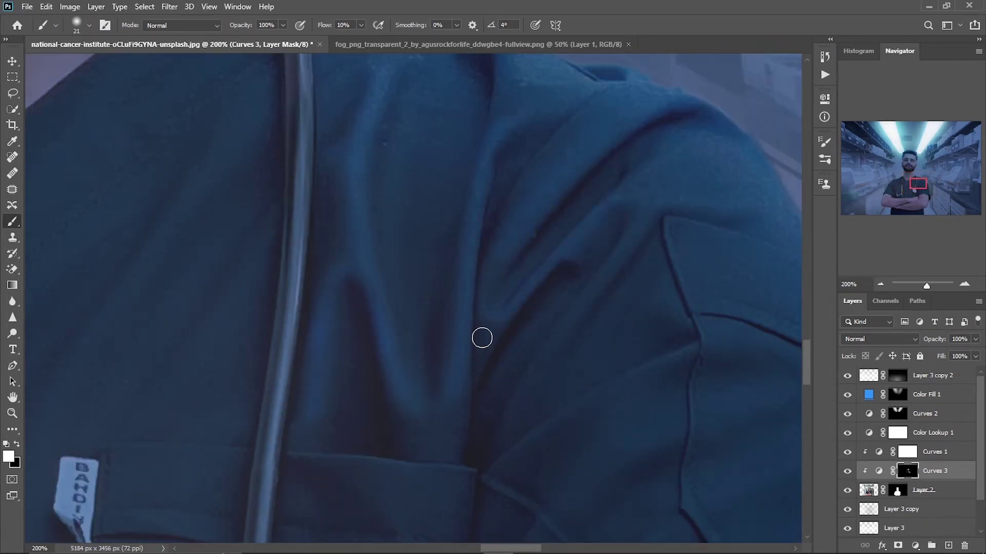
# Step: Switch to white with a large brush at 1% flow for broad mask painting
pyautogui.scroll(-2, 627, 270)
pyautogui.hscroll(3, 628, 269)
pyautogui.scroll(-3, 582, 389)
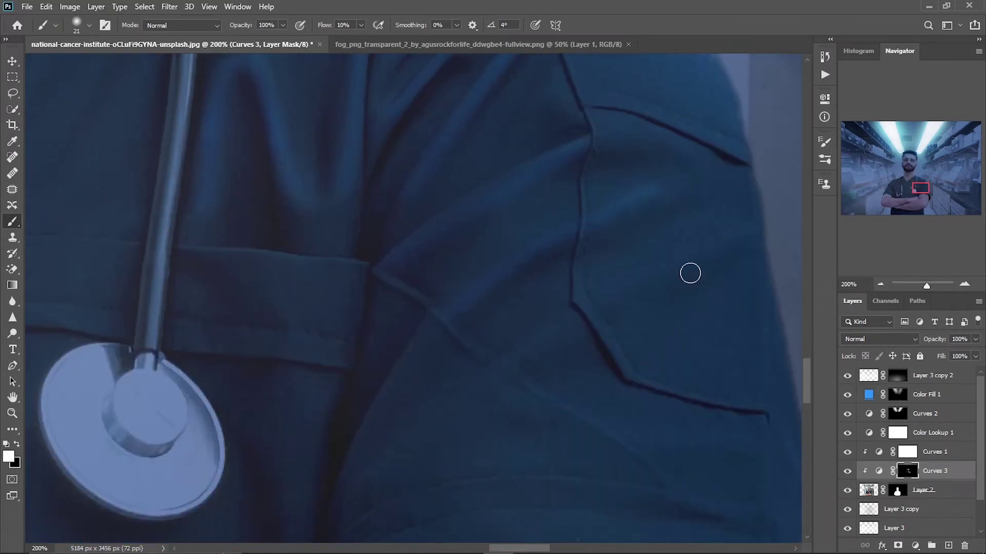
pyautogui.hscroll(-3, 652, 332)
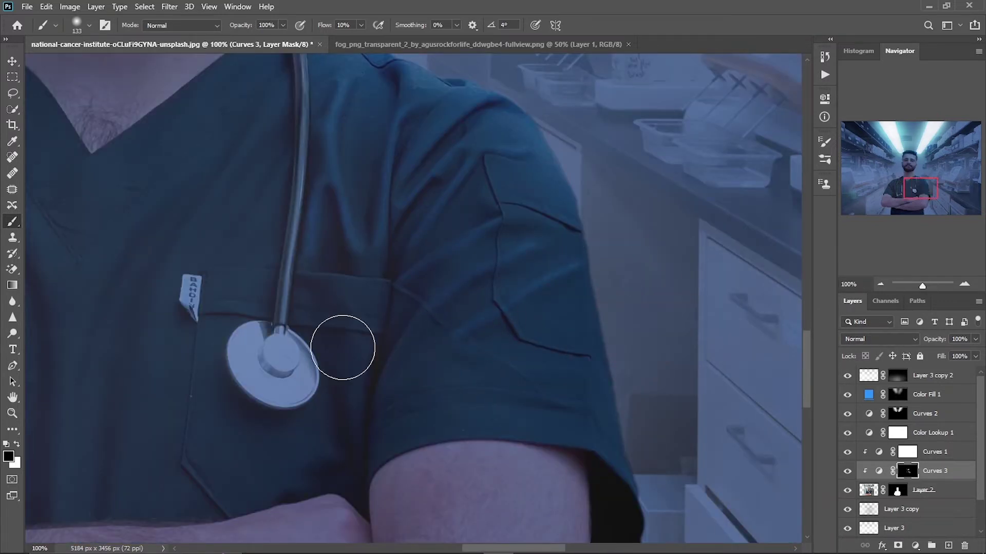
pyautogui.scroll(2, 299, 425)
pyautogui.press('[')
pyautogui.press('[')
pyautogui.press('[')
pyautogui.press('x')
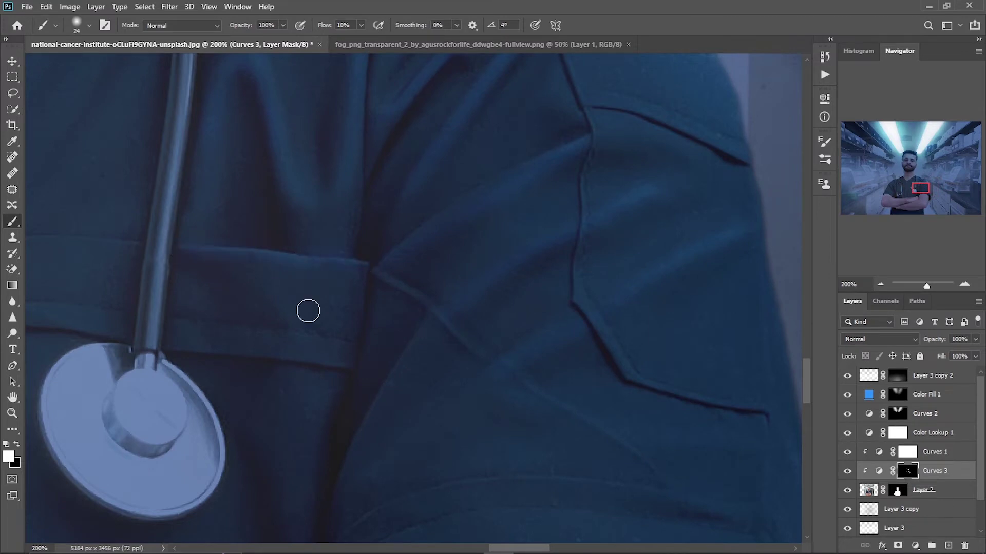
pyautogui.scroll(-1, 308, 310)
pyautogui.scroll(-2, 227, 246)
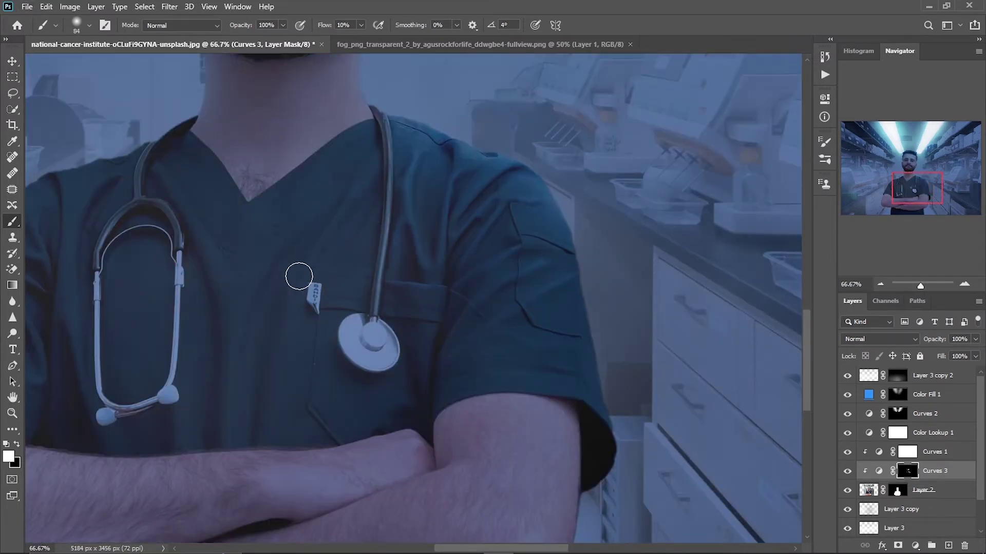
pyautogui.hotkey('shift', '0')
pyautogui.hotkey('shift', '1')
pyautogui.moveTo(319, 172); pyautogui.dragTo(359, 171)
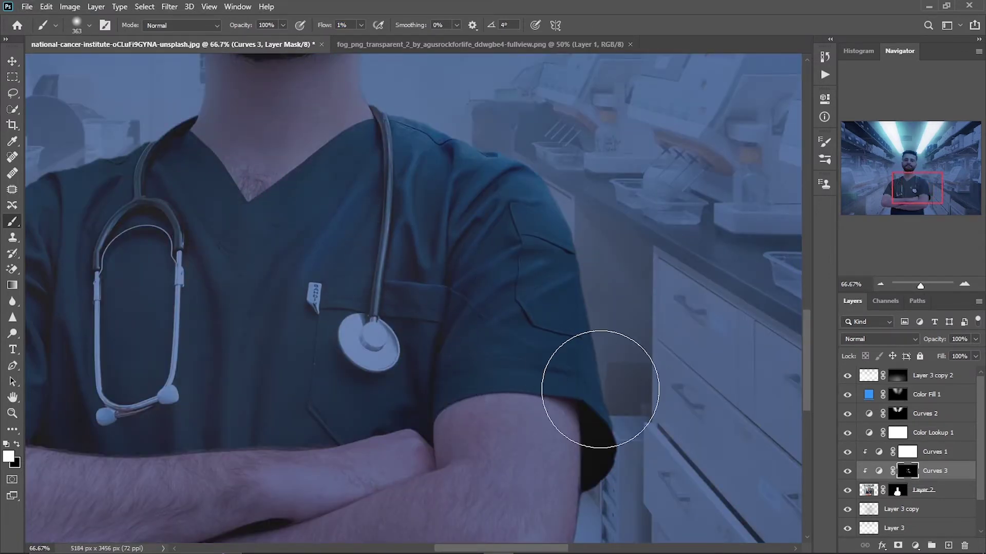
# Step: Paint the sleeve and arms with a smaller brush at 8% flow
pyautogui.scroll(2, 599, 385)
pyautogui.moveTo(550, 252); pyautogui.dragTo(478, 242)
pyautogui.hotkey('shift', '0')
pyautogui.hotkey('shift', '8')
pyautogui.scroll(-3, 524, 195)
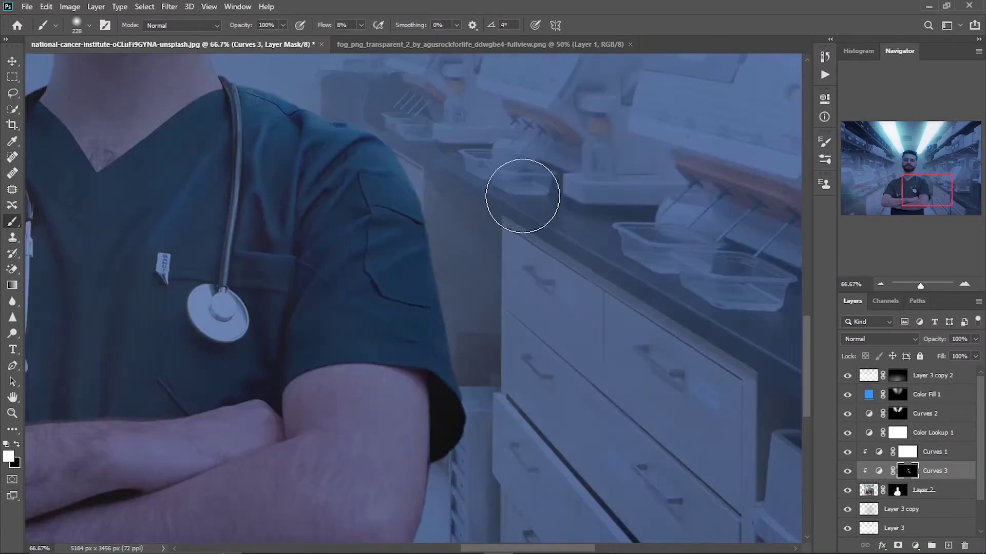
pyautogui.scroll(1, 441, 166)
pyautogui.scroll(3, 355, 164)
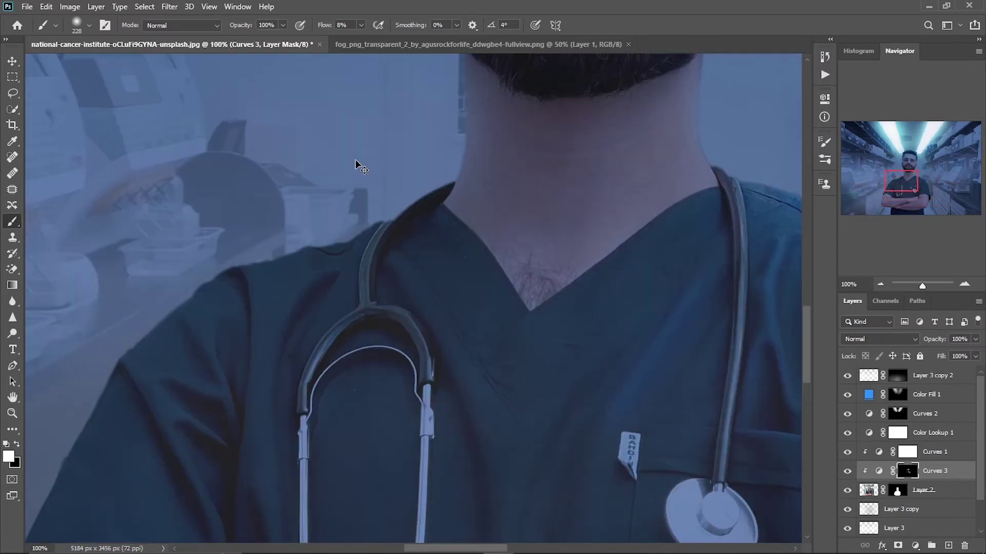
pyautogui.scroll(-1, 366, 245)
pyautogui.moveTo(231, 407); pyautogui.dragTo(308, 407)
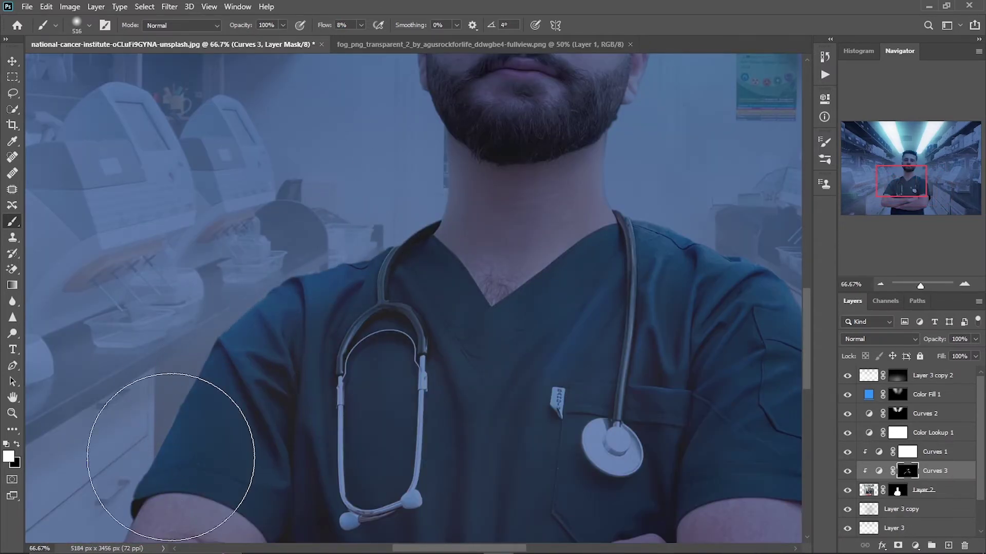
# Step: Zoom into the chest and paint fine stethoscope detail with a roughly 39-pixel brush
pyautogui.hotkey('ctrl', '+')
pyautogui.hotkey('ctrl', '+')
pyautogui.rightClick(347, 352)
pyautogui.click(269, 295)
pyautogui.scroll(-3, 311, 186)
pyautogui.hscroll(-3, 303, 231)
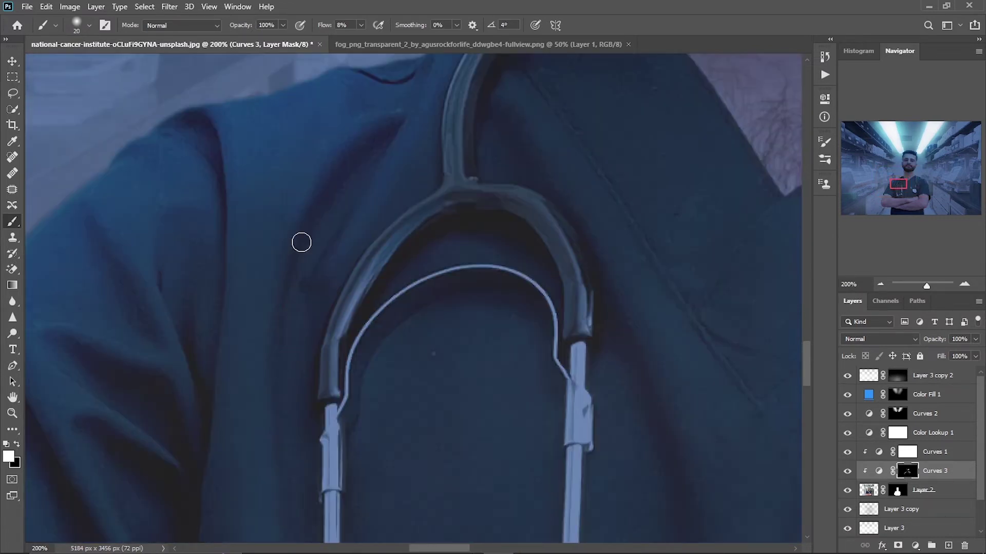
pyautogui.scroll(-2, 254, 279)
pyautogui.hotkey('ctrl', '-')
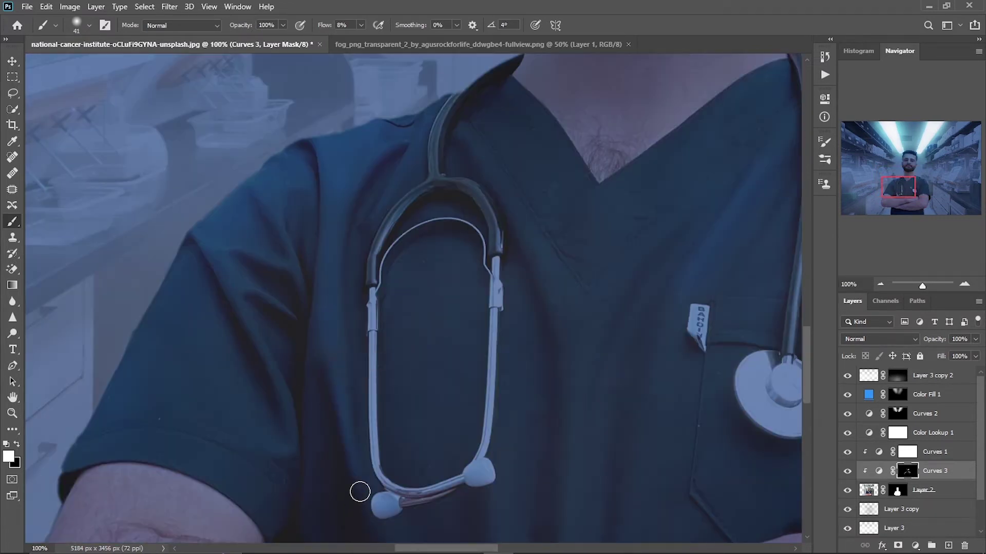
pyautogui.press('[')
pyautogui.press('[')
pyautogui.moveTo(324, 26); pyautogui.dragTo(314, 25)
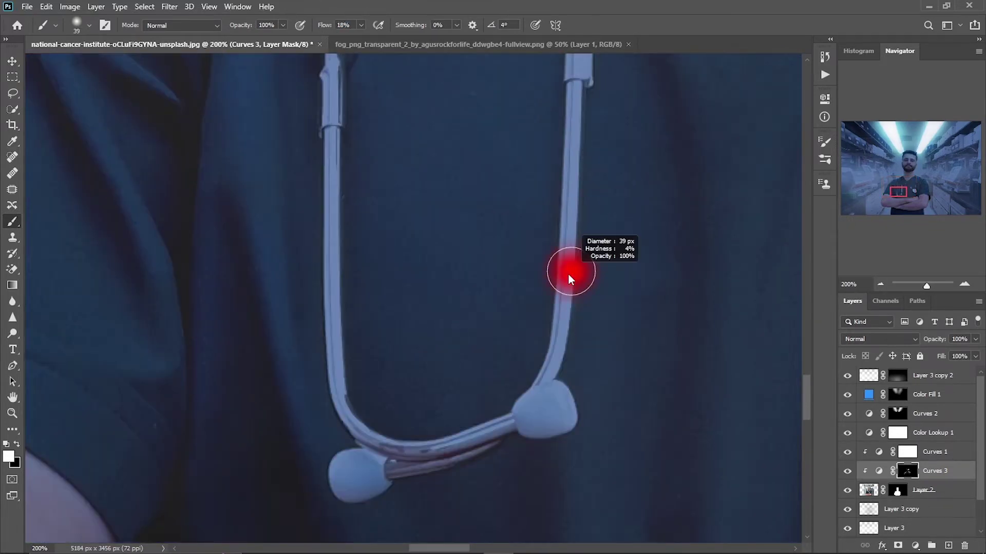
# Step: Zoom out and review the whole doctor while checking brush settings
pyautogui.moveTo(922, 286); pyautogui.dragTo(920, 286)
pyautogui.scroll(-5, 433, 175)
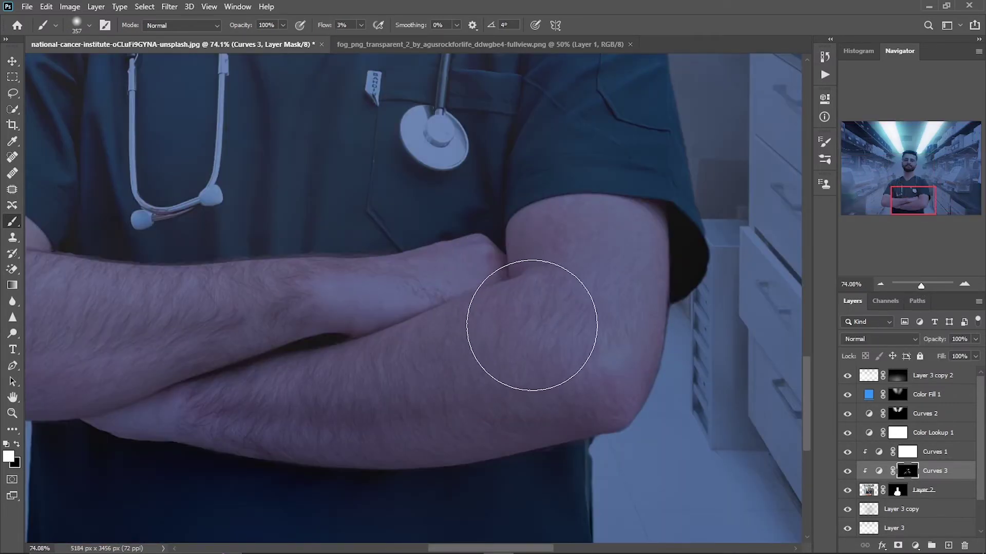
pyautogui.hscroll(-5, 440, 373)
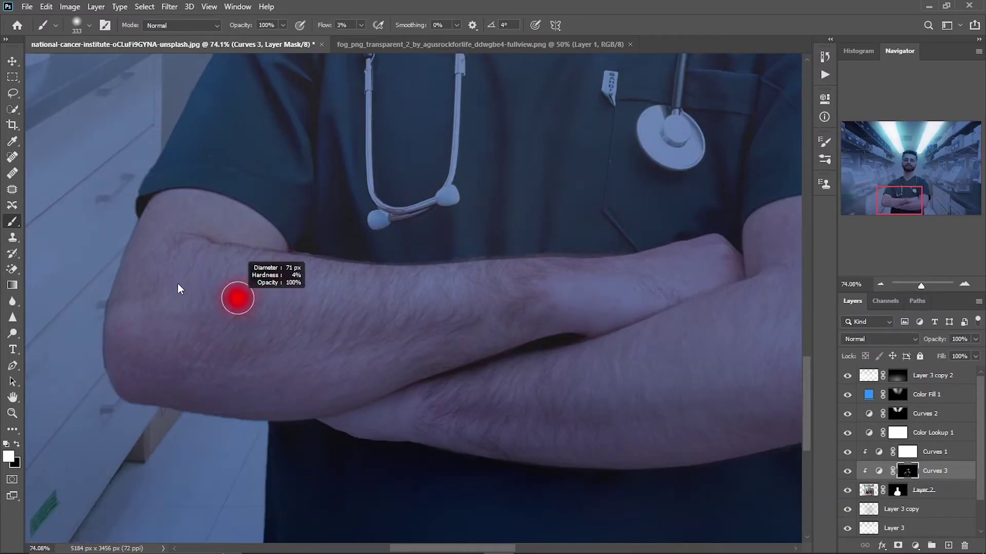
pyautogui.scroll(3, 238, 298)
pyautogui.hscroll(5, 256, 298)
pyautogui.rightClick(513, 280)
pyautogui.press('Escape')
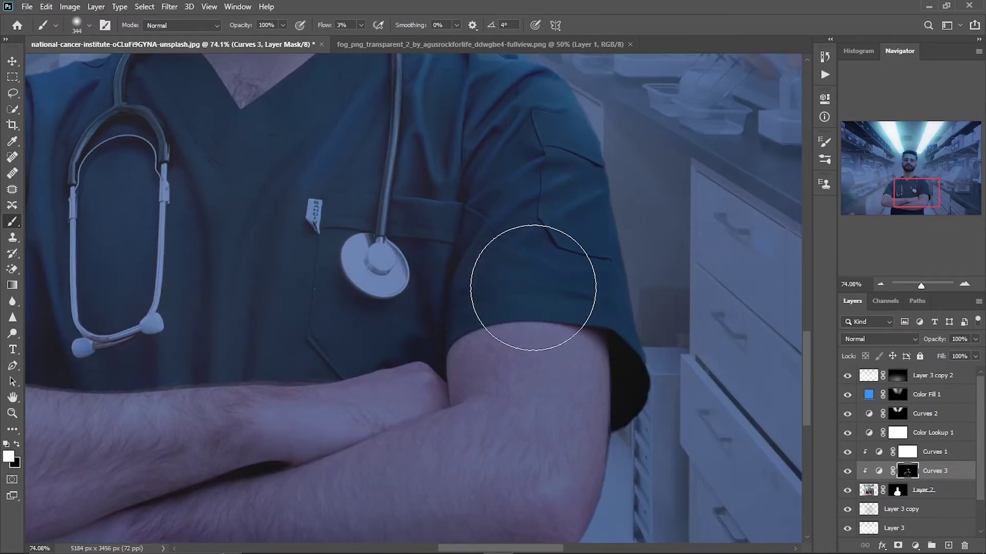
# Step: Paint with black at reduced flow to restore shadows, then fit the image on screen
pyautogui.press('[')
pyautogui.press('[')
pyautogui.press('[')
pyautogui.press('x')
pyautogui.scroll(-3, 403, 379)
pyautogui.scroll(3, 403, 378)
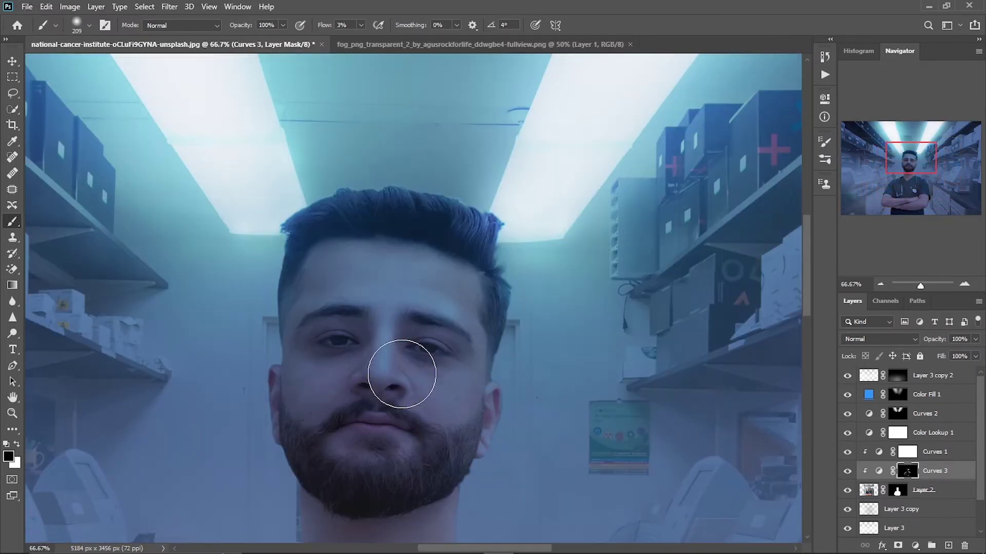
pyautogui.press(']')
pyautogui.press(']')
pyautogui.press(']')
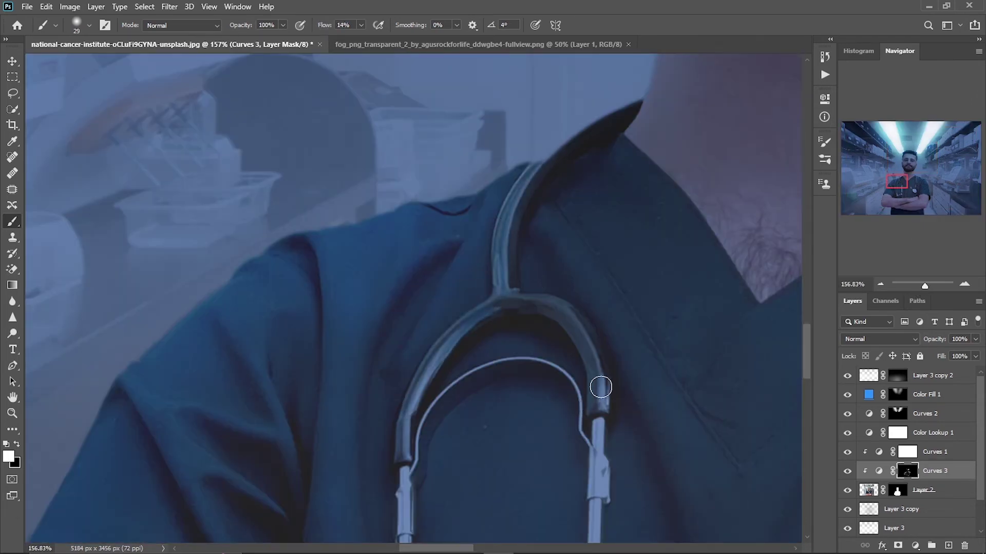
pyautogui.scroll(-5, 574, 374)
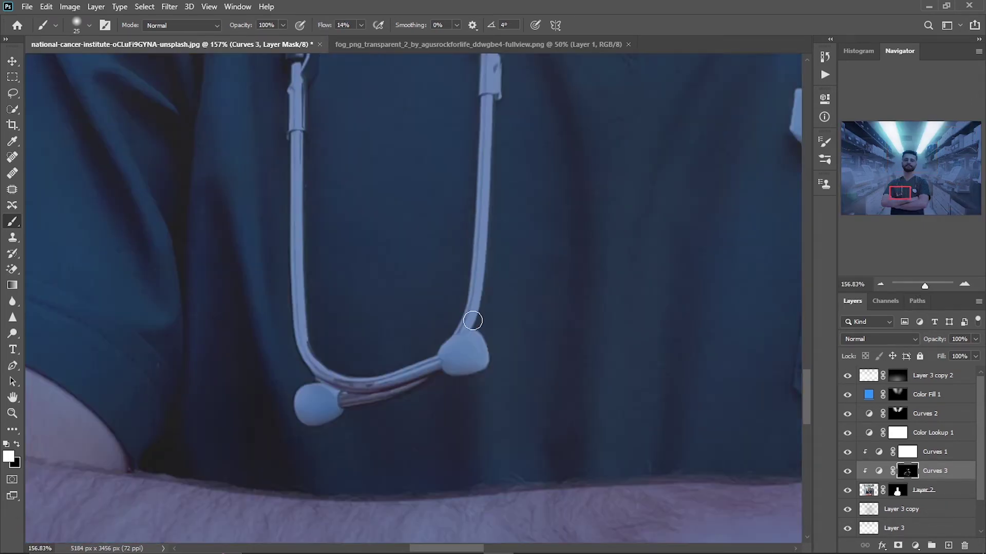
pyautogui.hotkey('shift', '0')
pyautogui.hotkey('shift', '7')
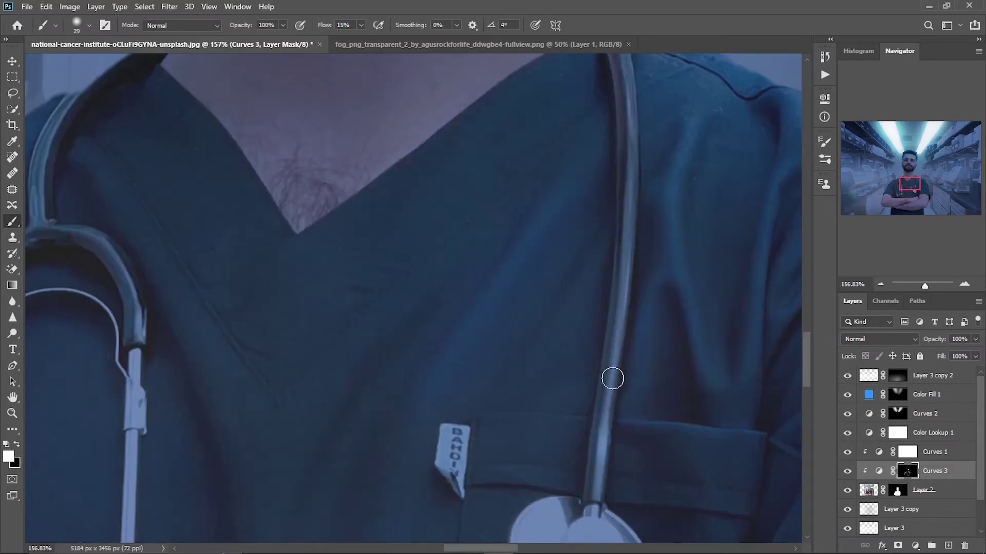
pyautogui.scroll(3, 621, 318)
pyautogui.hotkey('ctrl', '0')
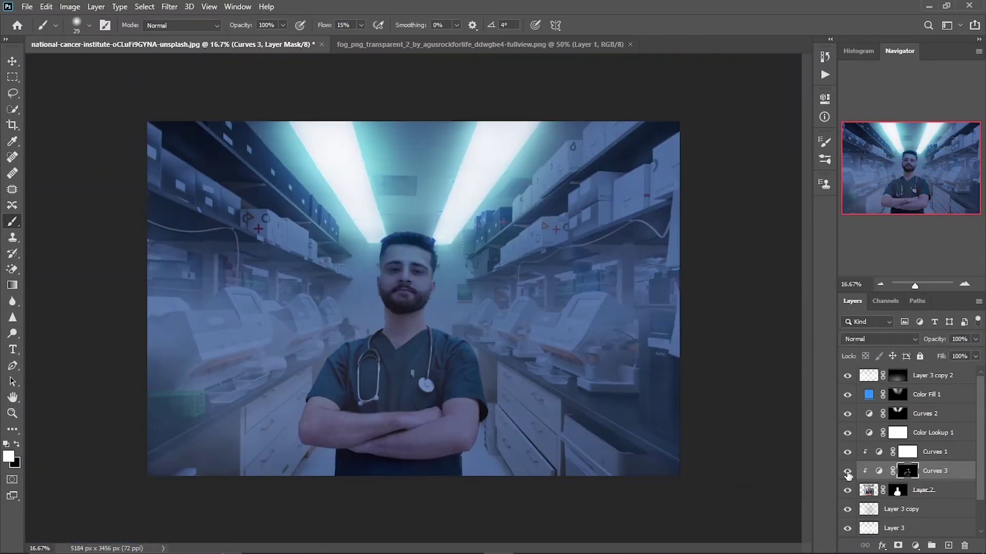
# Step: Add a Levels layer clipped to the doctor with output white lowered to 200
pyautogui.moveTo(914, 285); pyautogui.dragTo(915, 285)
pyautogui.press('x')
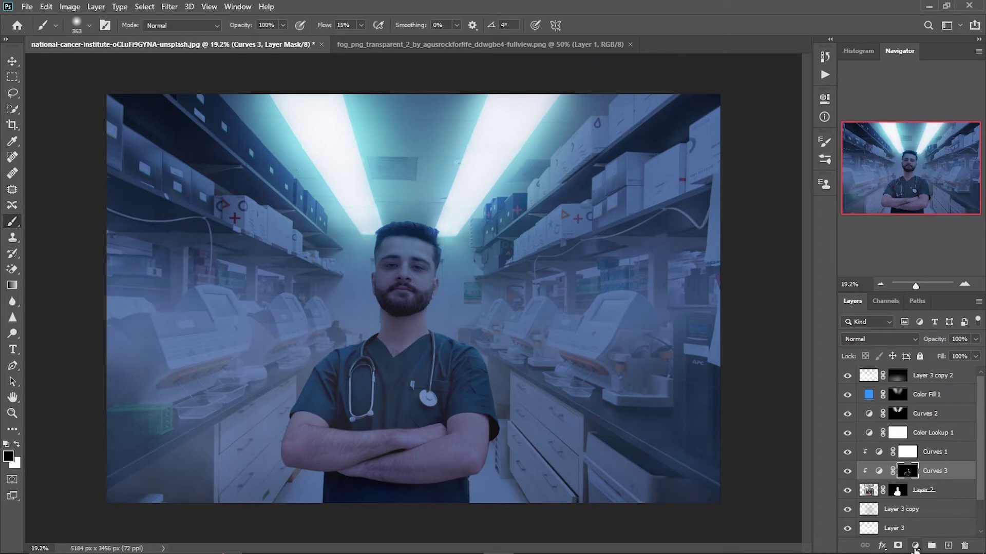
pyautogui.click(915, 546)
pyautogui.click(904, 378)
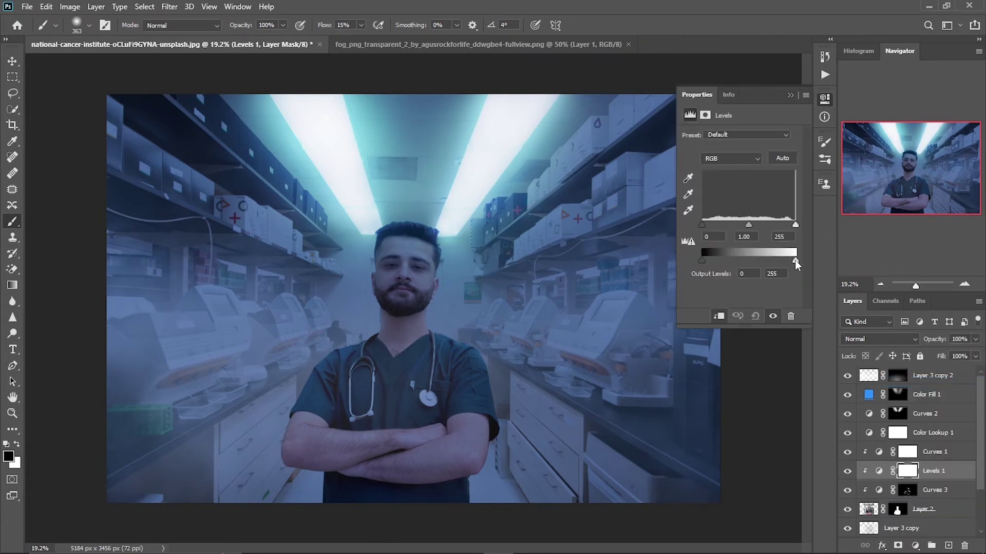
pyautogui.moveTo(794, 262)
pyautogui.mouseDown()
pyautogui.moveTo(763, 263)
pyautogui.moveTo(775, 261)
pyautogui.mouseUp()
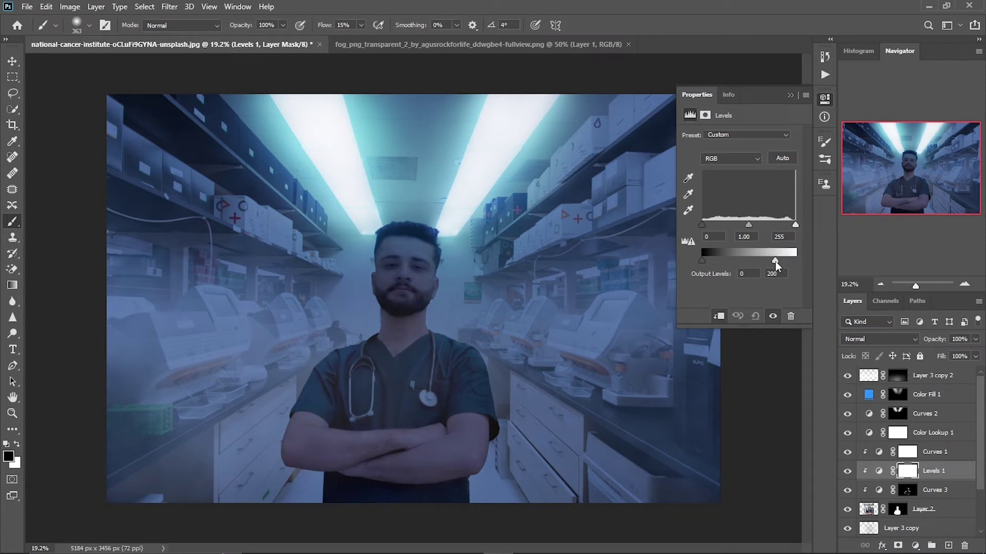
pyautogui.click(790, 95)
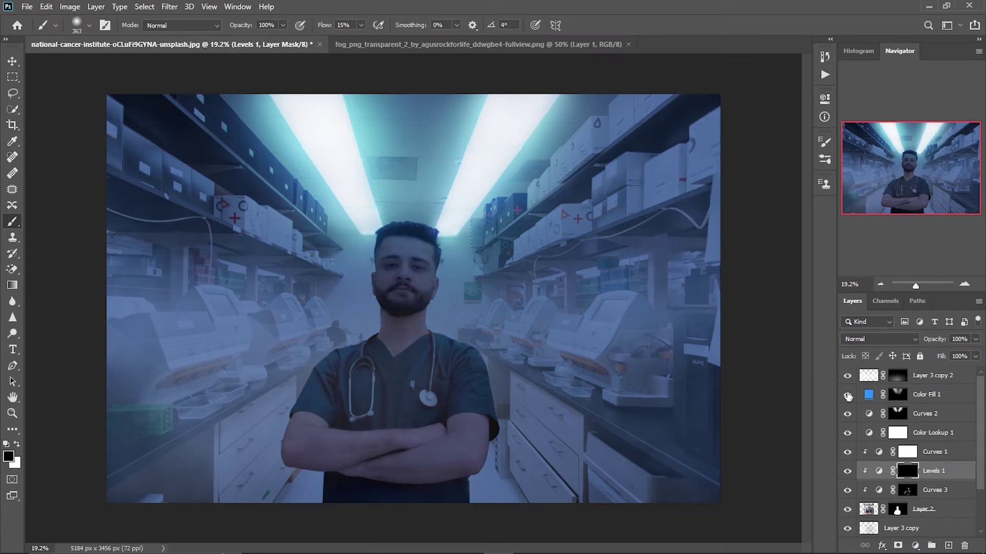
# Step: Invert the Levels mask and paint white over the forearm edges and neck
pyautogui.hotkey('ctrl', '+')
pyautogui.hotkey('ctrl', '+')
pyautogui.hotkey('ctrl', '+')
pyautogui.press('x')
pyautogui.scroll(-3, 472, 354)
pyautogui.scroll(-6, 472, 398)
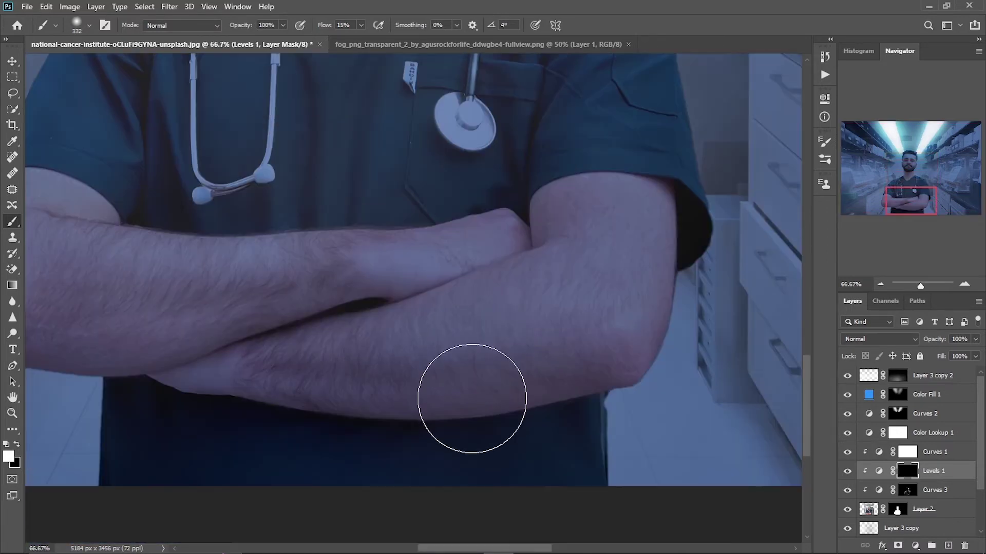
pyautogui.keyDown('alt'); pyautogui.rightClick(605, 403); pyautogui.keyUp('alt')
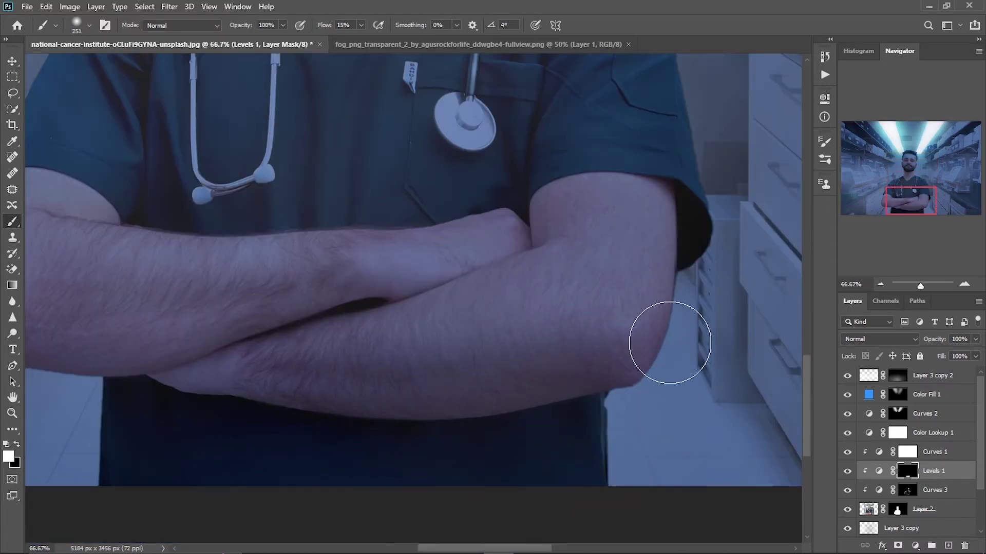
pyautogui.keyDown('alt'); pyautogui.rightClick(682, 414); pyautogui.keyUp('alt')
pyautogui.hscroll(-1, 556, 492)
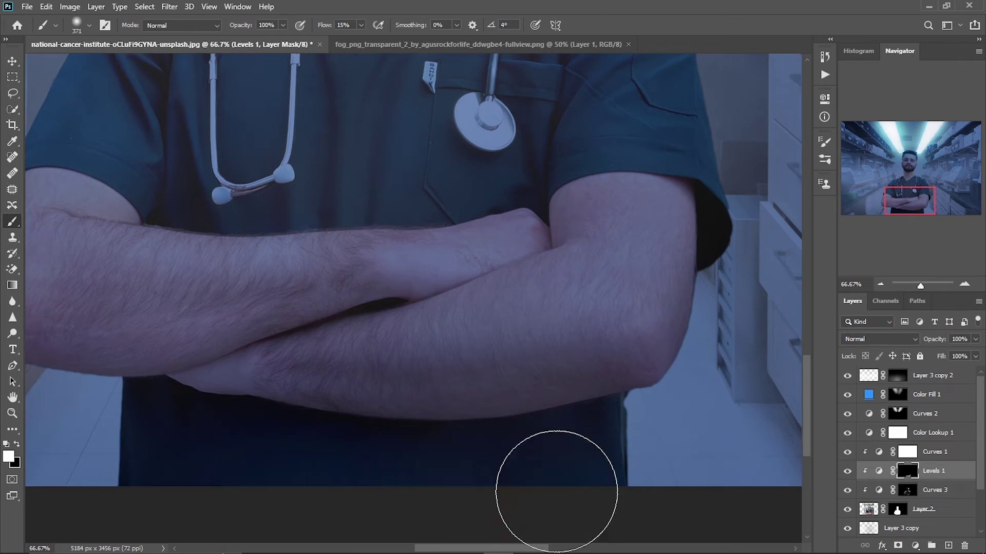
pyautogui.hscroll(-5, 315, 480)
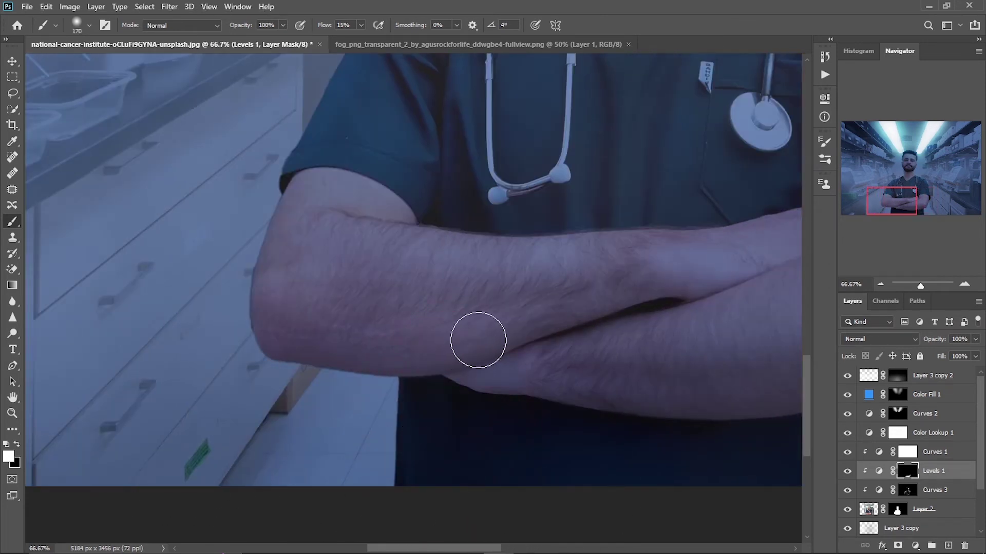
pyautogui.keyDown('alt'); pyautogui.rightClick(656, 293); pyautogui.keyUp('alt')
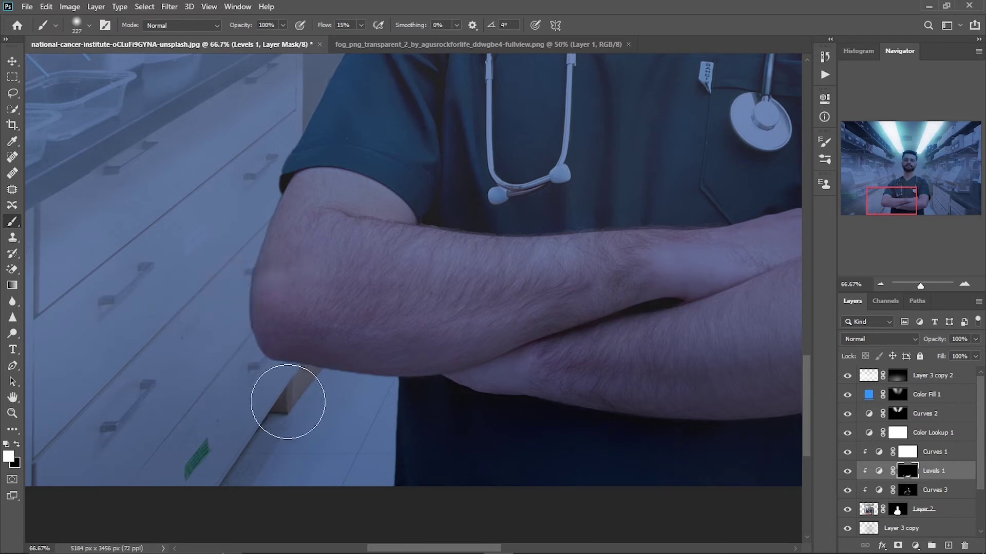
pyautogui.hscroll(3, 465, 429)
pyautogui.scroll(6, 480, 237)
pyautogui.keyDown('alt'); pyautogui.rightClick(488, 296); pyautogui.keyUp('alt')
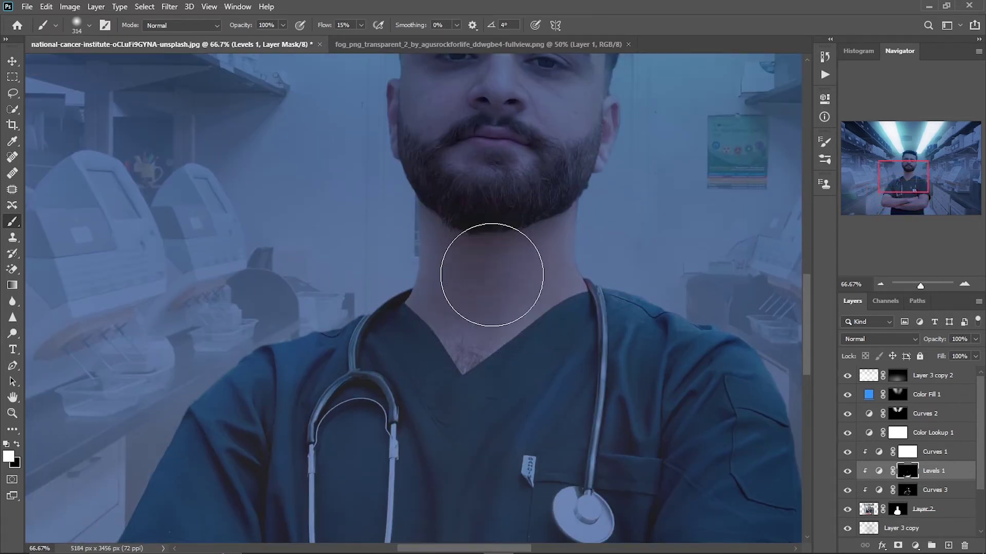
# Step: Zoom in and paint the face and hairline with a smaller brush
pyautogui.scroll(4, 414, 191)
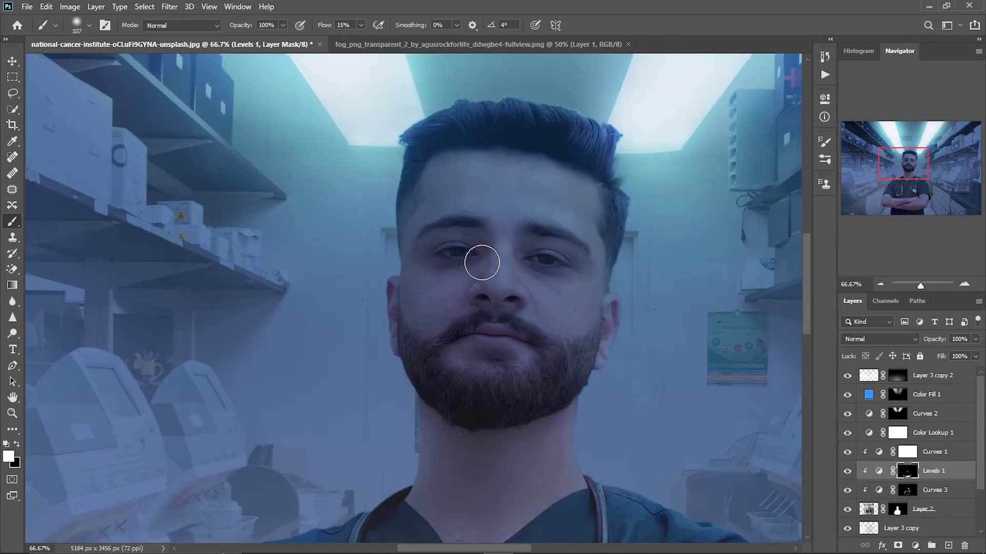
pyautogui.moveTo(920, 286); pyautogui.dragTo(922, 285)
pyautogui.scroll(5, 513, 257)
pyautogui.keyDown('alt'); pyautogui.rightClick(564, 267); pyautogui.keyUp('alt')
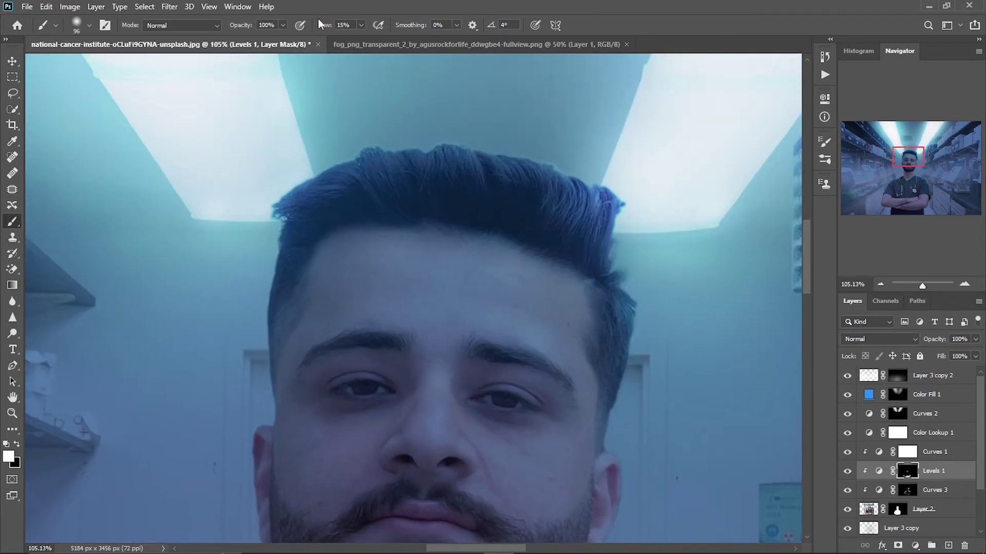
pyautogui.keyDown('alt'); pyautogui.rightClick(545, 252); pyautogui.keyUp('alt')
pyautogui.scroll(-3, 563, 410)
pyautogui.scroll(-2, 550, 413)
pyautogui.scroll(-3, 513, 442)
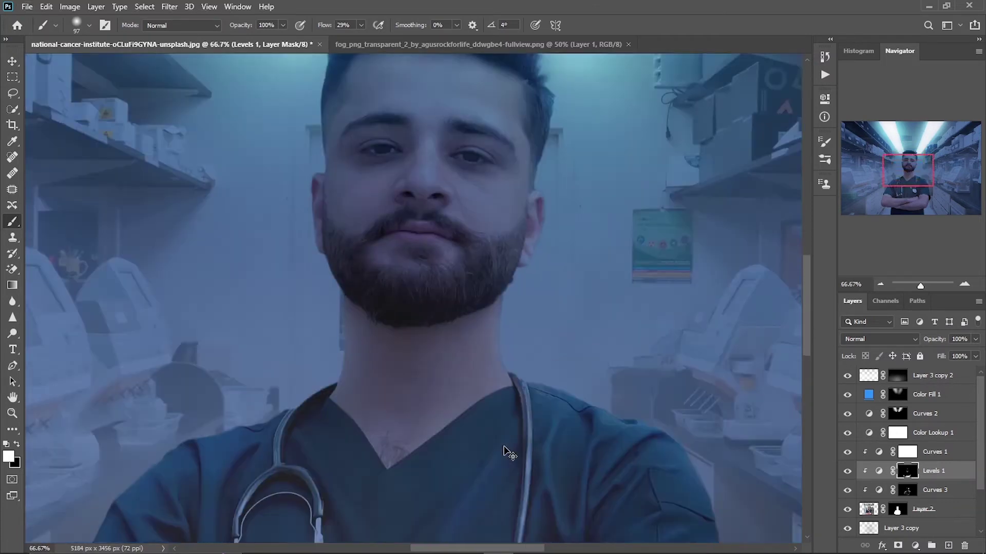
pyautogui.scroll(-3, 505, 452)
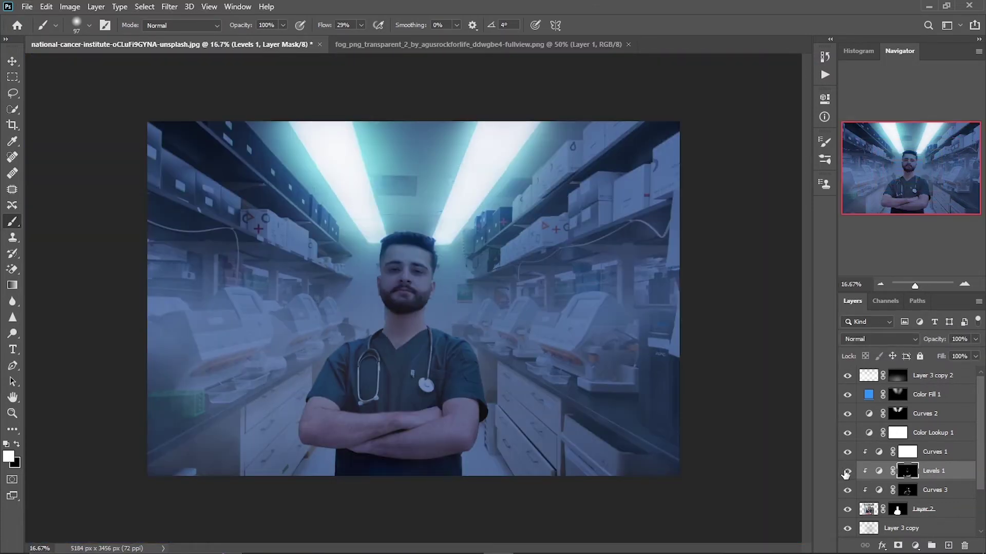
# Step: Add a brightening Curves 4 adjustment on top of the stack and invert its mask
pyautogui.click(929, 375)
pyautogui.click(915, 545)
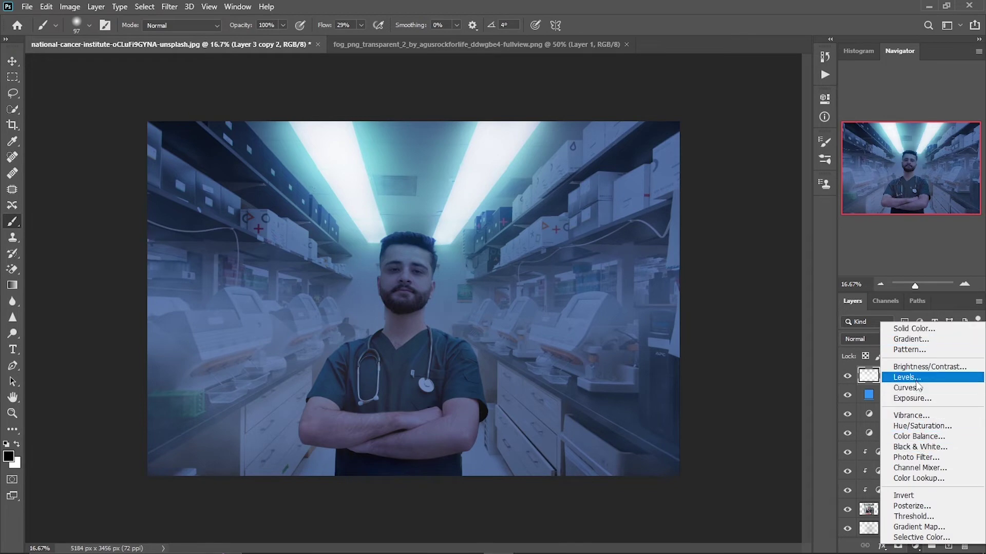
pyautogui.click(908, 388)
pyautogui.moveTo(791, 166); pyautogui.dragTo(765, 165)
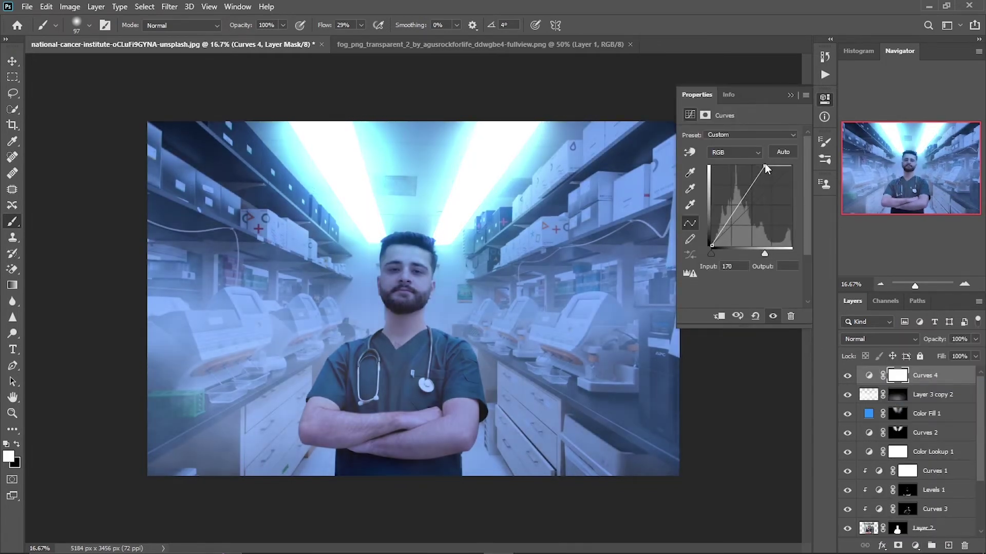
pyautogui.click(793, 91)
pyautogui.hotkey('ctrl', 'i')
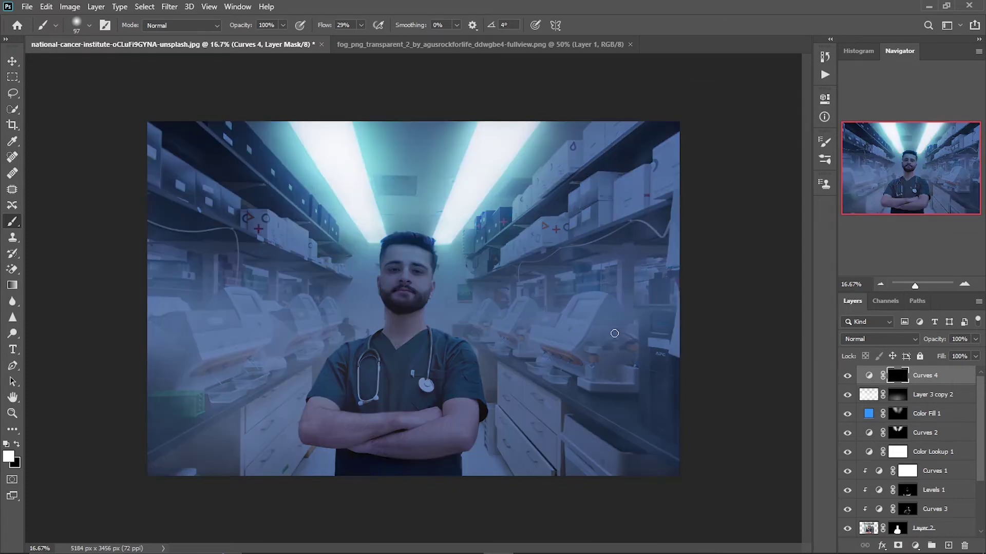
# Step: Paint the Curves 4 mask with a soft brush, revealing the brightening on the monitor edges
pyautogui.scroll(3, 548, 323)
pyautogui.scroll(3, 550, 328)
pyautogui.rightClick(550, 329)
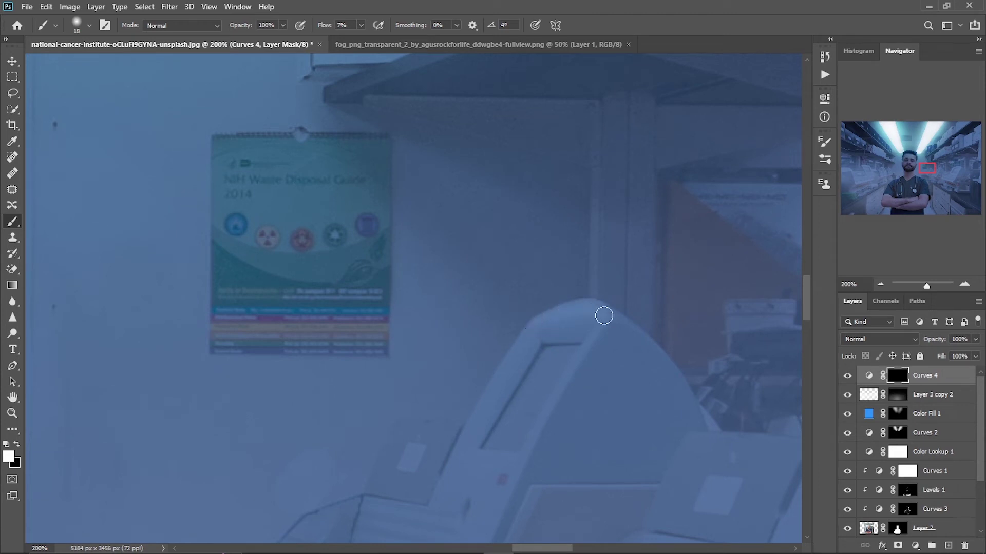
pyautogui.press('x')
pyautogui.keyDown('alt'); pyautogui.rightClick(512, 451); pyautogui.keyUp('alt')
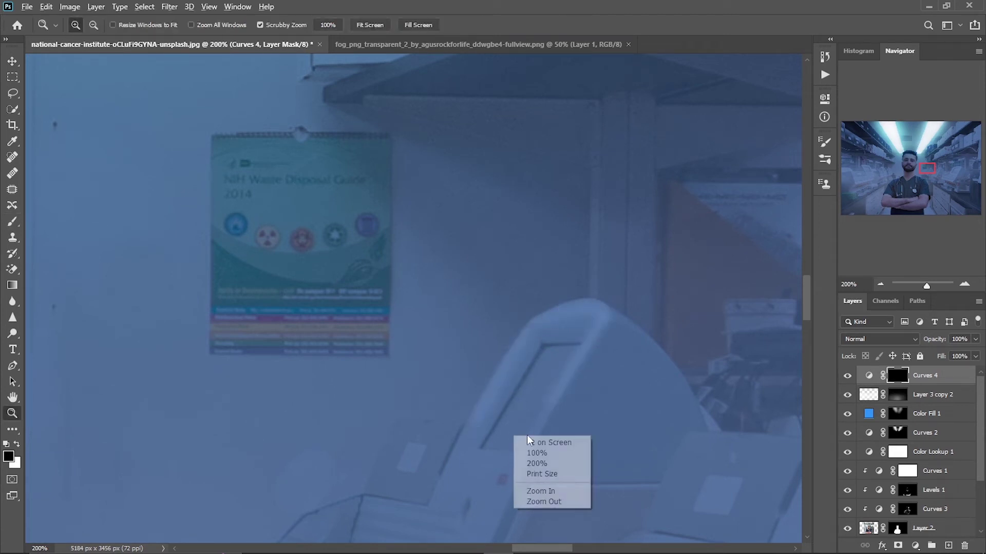
pyautogui.scroll(-3, 496, 371)
pyautogui.hscroll(5, 497, 371)
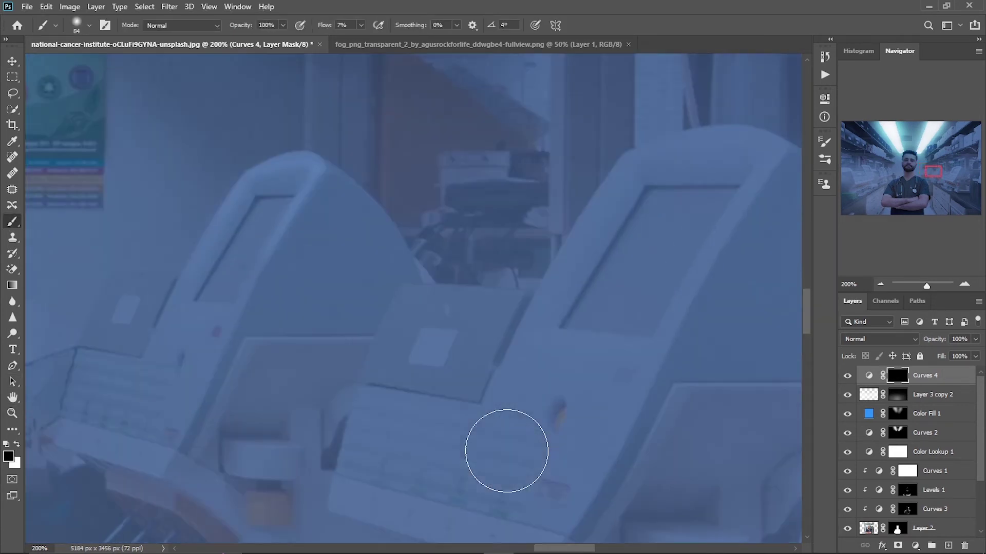
pyautogui.keyDown('alt'); pyautogui.rightClick(230, 316); pyautogui.keyUp('alt')
pyautogui.press('x')
pyautogui.moveTo(136, 313); pyautogui.dragTo(125, 305)
pyautogui.press('x')
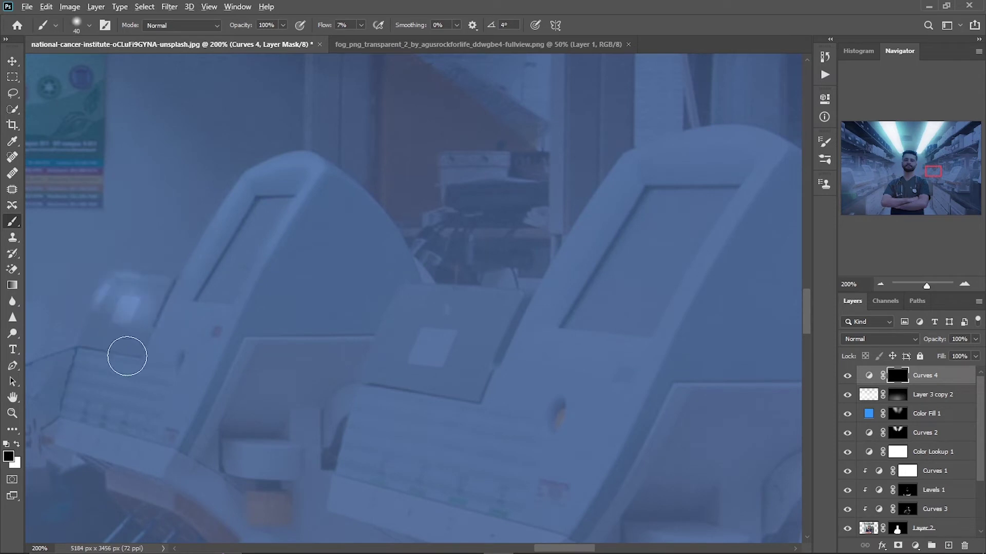
pyautogui.scroll(2, 136, 264)
pyautogui.hscroll(3, 137, 264)
pyautogui.keyDown('alt'); pyautogui.rightClick(459, 276); pyautogui.keyUp('alt')
pyautogui.press('x')
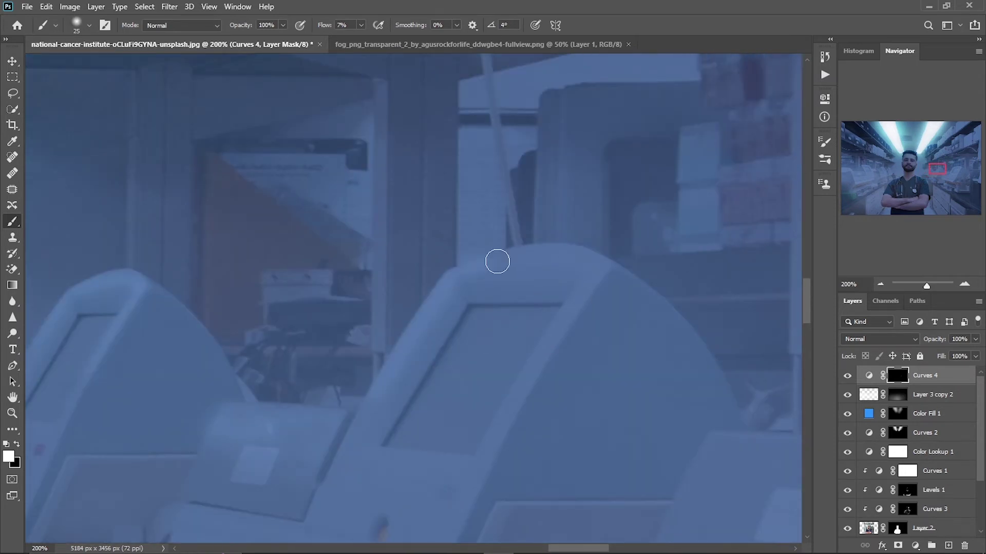
pyautogui.keyDown('alt'); pyautogui.rightClick(474, 422); pyautogui.keyUp('alt')
pyautogui.scroll(-3, 508, 416)
pyautogui.hscroll(5, 505, 403)
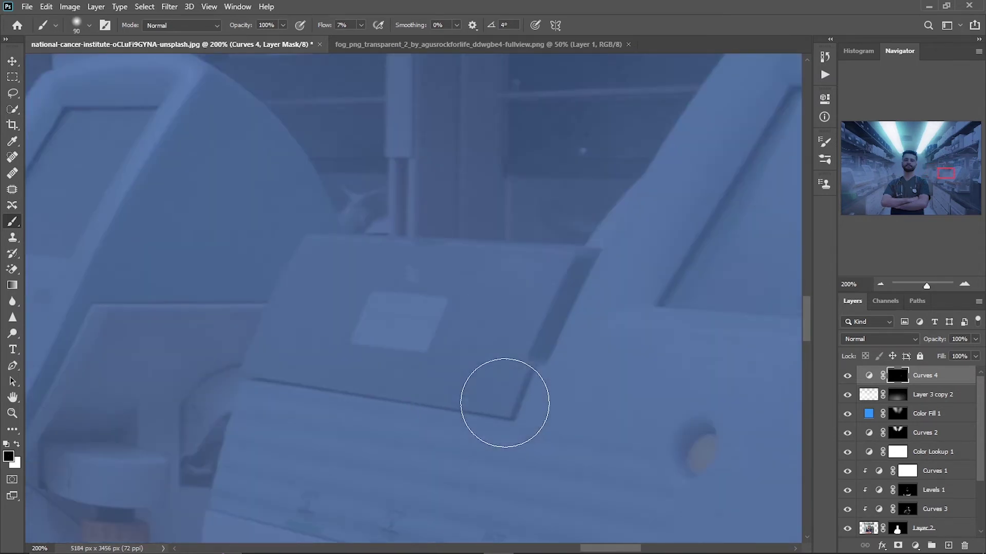
pyautogui.press('x')
pyautogui.keyDown('alt'); pyautogui.rightClick(644, 330); pyautogui.keyUp('alt')
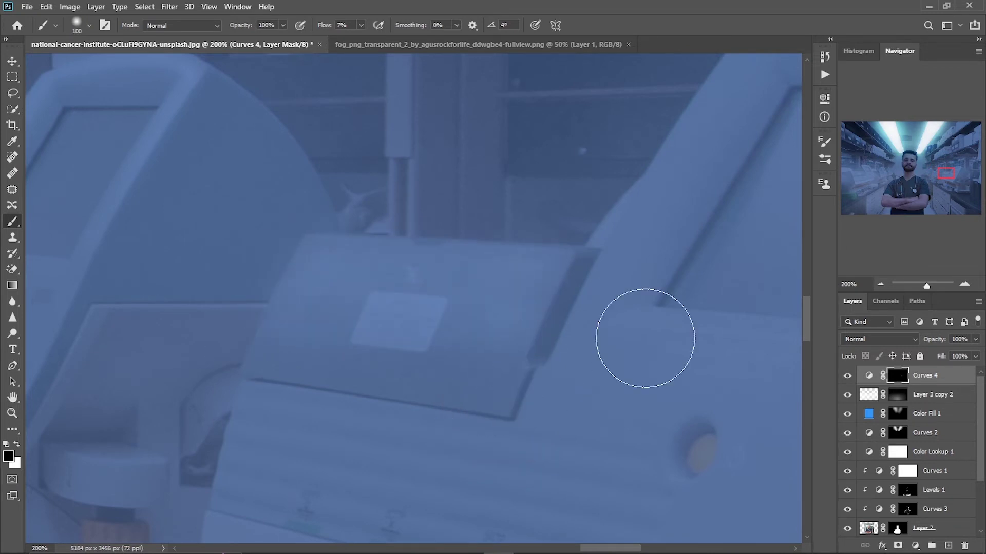
pyautogui.hotkey('ctrl', '-')
pyautogui.hotkey('ctrl', '-')
pyautogui.hotkey('ctrl', '-')
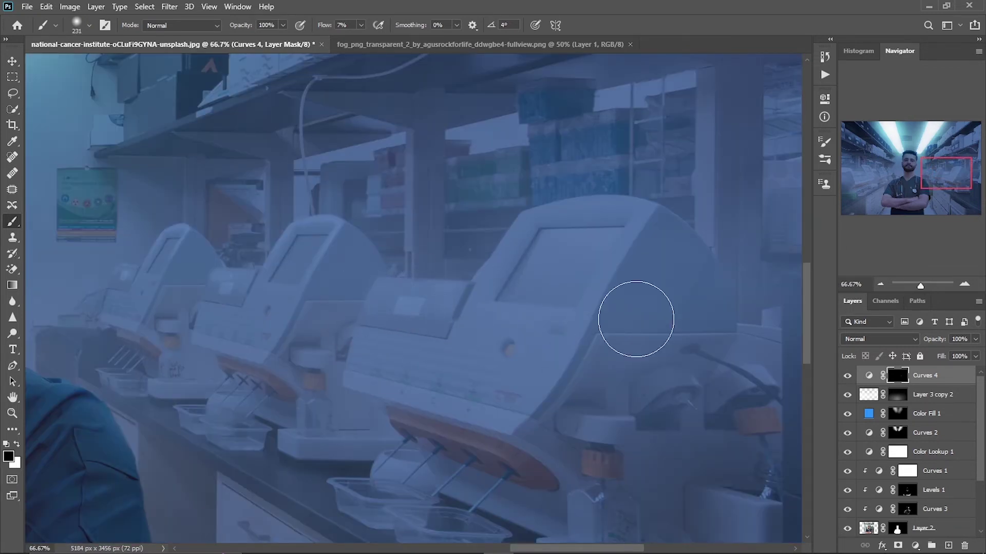
pyautogui.keyDown('alt'); pyautogui.rightClick(248, 285); pyautogui.keyUp('alt')
pyautogui.hscroll(3, 358, 307)
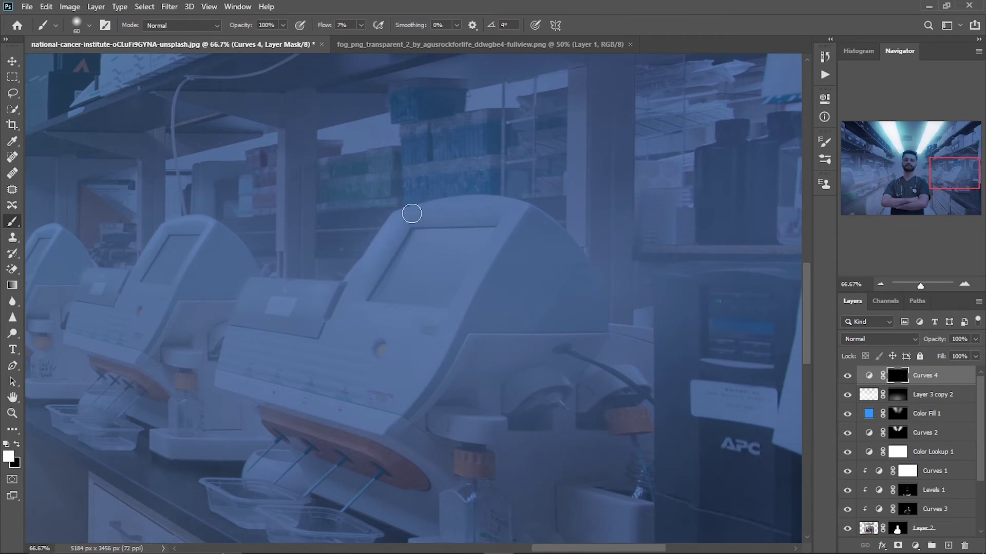
pyautogui.keyDown('alt'); pyautogui.rightClick(462, 303); pyautogui.keyUp('alt')
pyautogui.press('x')
pyautogui.hscroll(5, 464, 308)
pyautogui.scroll(-2, 464, 308)
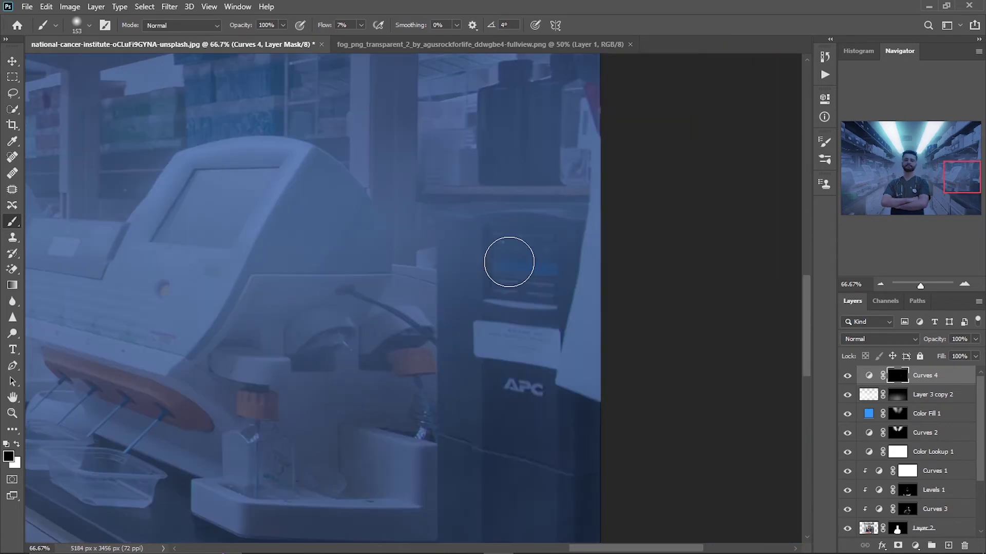
pyautogui.press('x')
pyautogui.keyDown('alt'); pyautogui.rightClick(446, 262); pyautogui.keyUp('alt')
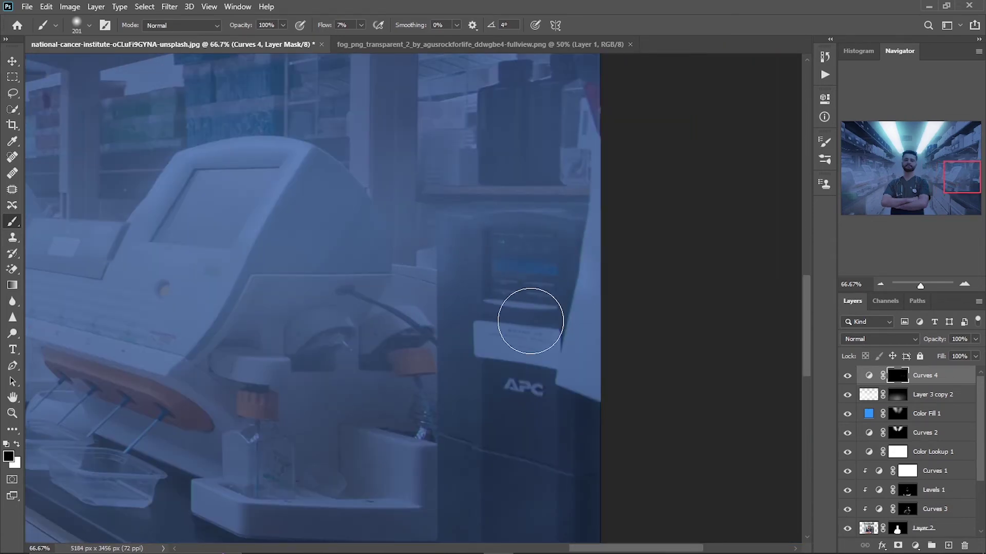
# Step: Paint white into the Curves 4 mask along the shelves around the ceiling lights
pyautogui.hotkey('ctrl', '-')
pyautogui.hotkey('ctrl', '-')
pyautogui.hotkey('ctrl', '-')
pyautogui.hotkey('ctrl', '-')
pyautogui.scroll(7, 567, 345)
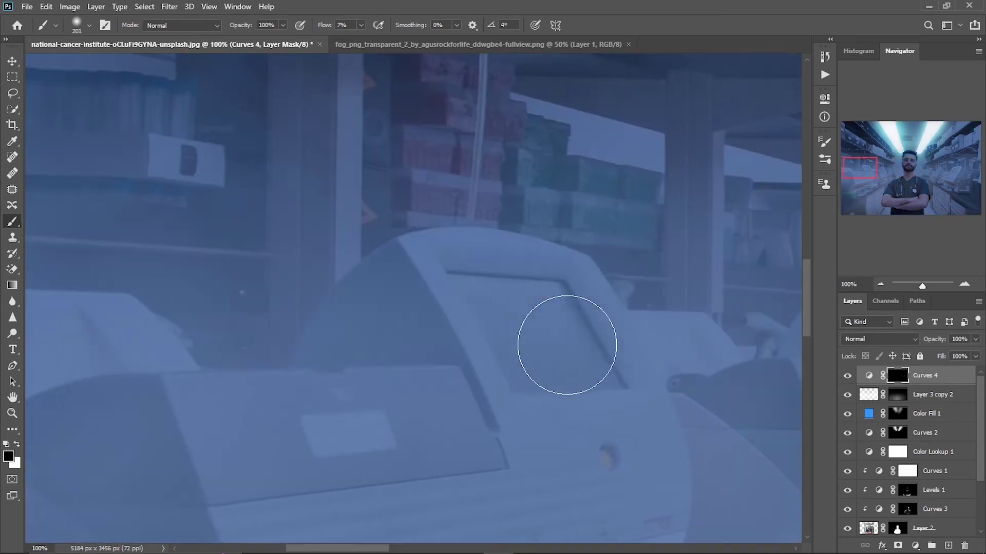
pyautogui.keyDown('alt'); pyautogui.rightClick(496, 346); pyautogui.keyUp('alt')
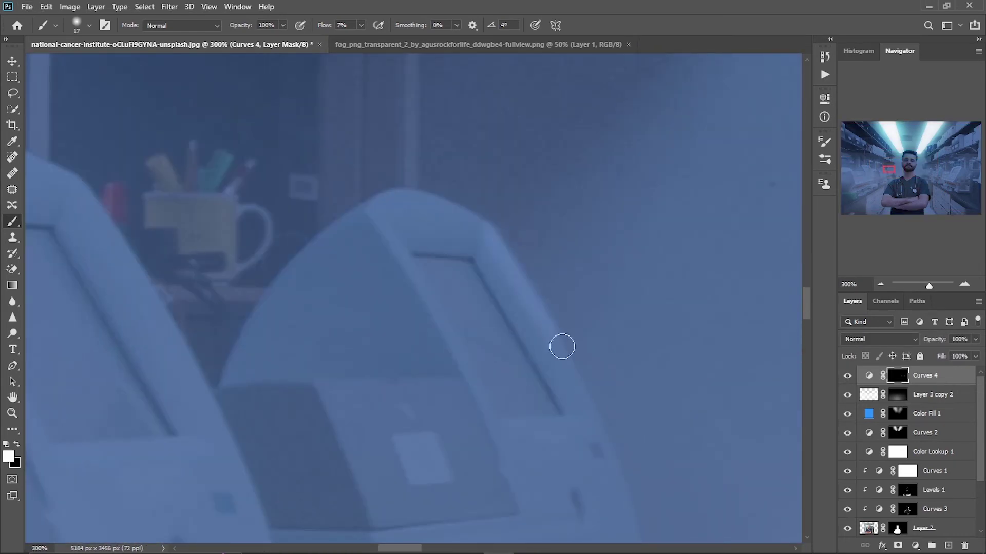
pyautogui.scroll(-2, 452, 354)
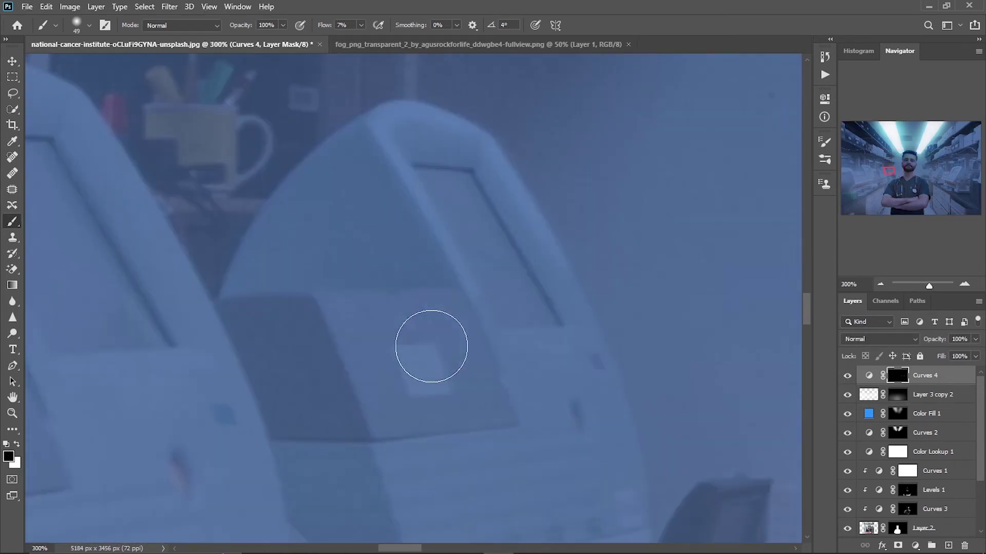
pyautogui.press('x')
pyautogui.press(']')
pyautogui.hscroll(-5, 462, 329)
pyautogui.moveTo(503, 362); pyautogui.dragTo(325, 169)
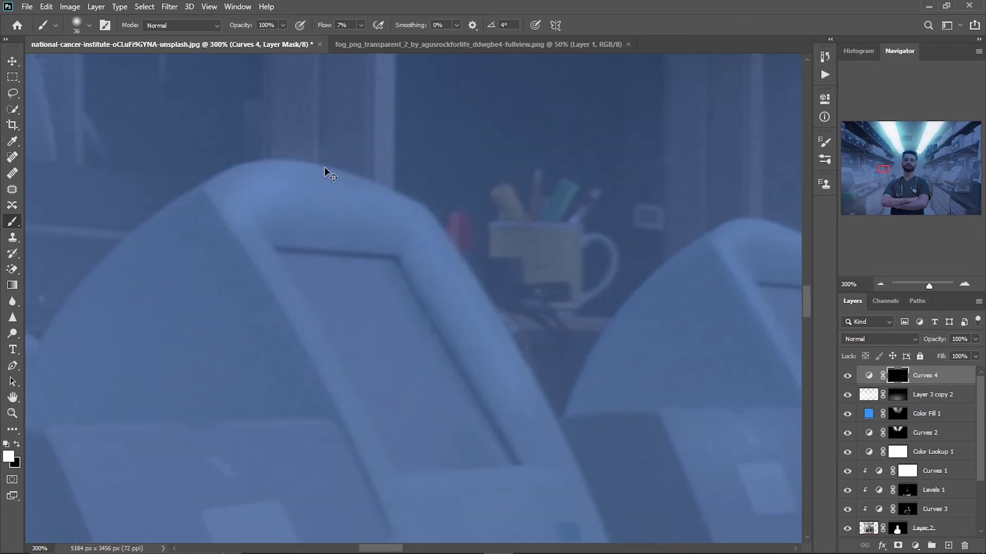
pyautogui.press('x')
pyautogui.press(']')
pyautogui.press(']')
pyautogui.press(']')
pyautogui.scroll(-1, 545, 415)
pyautogui.scroll(-2, 545, 415)
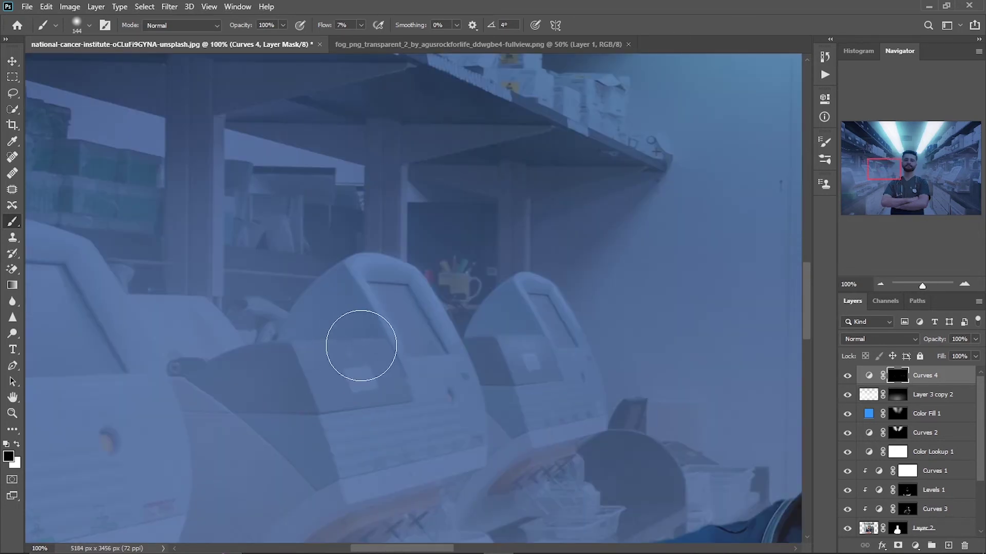
pyautogui.press('x')
pyautogui.scroll(1, 359, 370)
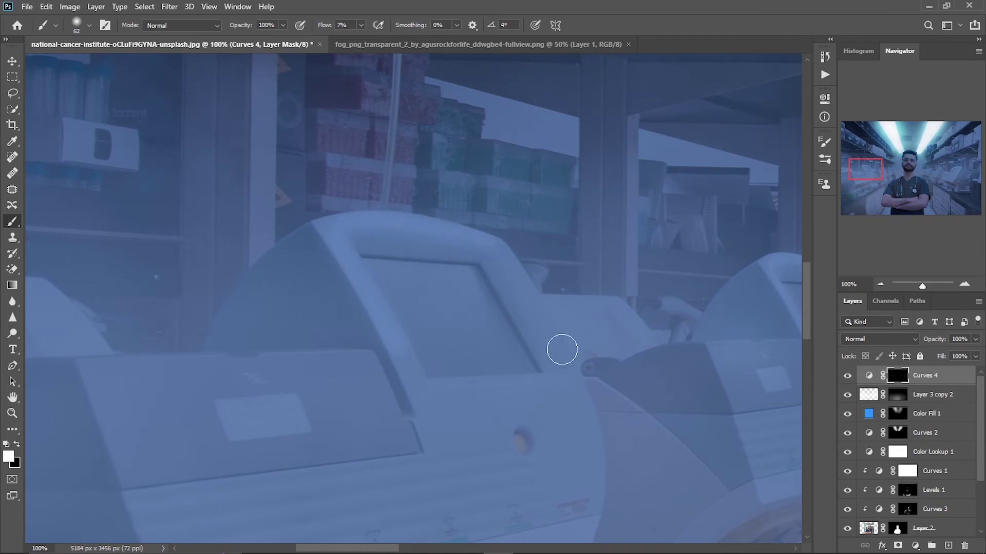
pyautogui.scroll(-2, 478, 344)
pyautogui.hscroll(-5, 477, 344)
pyautogui.press(']')
pyautogui.press(']')
pyautogui.press(']')
pyautogui.press(']')
pyautogui.press(']')
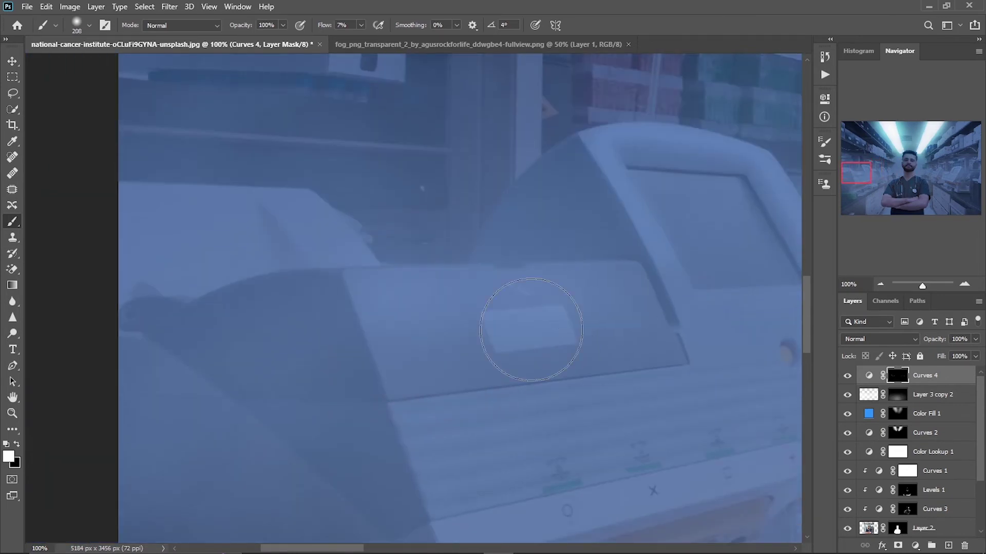
pyautogui.scroll(-4, 532, 329)
pyautogui.scroll(3, 624, 323)
pyautogui.scroll(1, 623, 321)
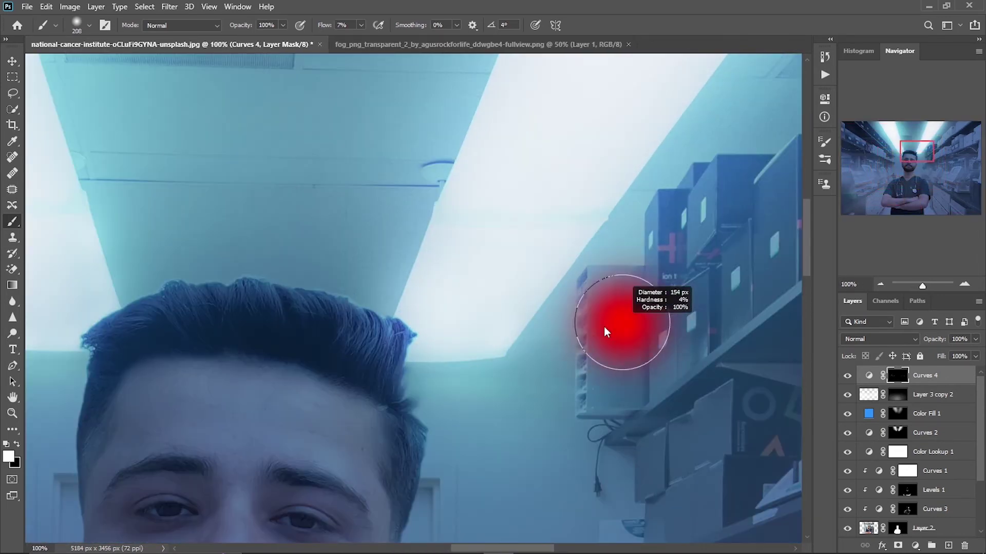
pyautogui.scroll(1, 657, 318)
pyautogui.press('[')
pyautogui.press('[')
pyautogui.press('[')
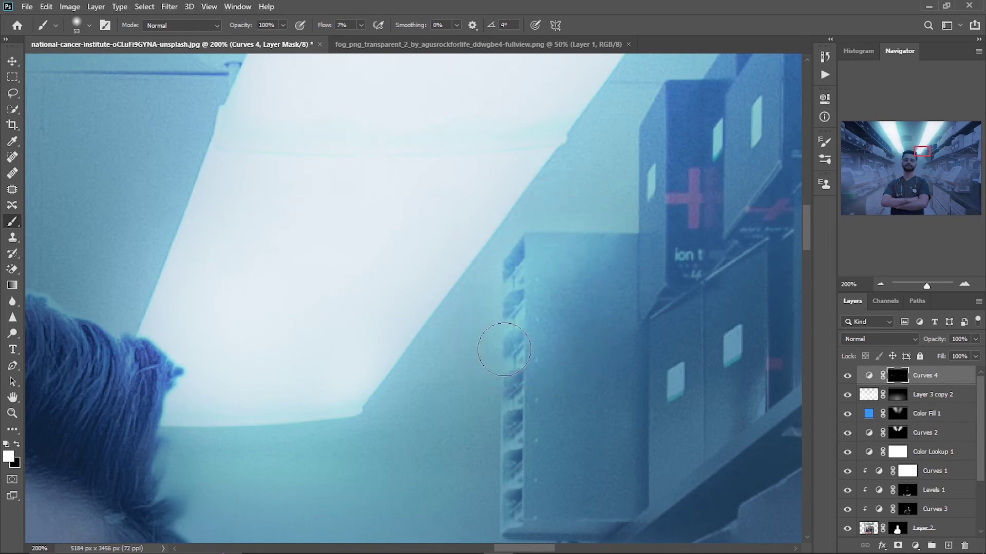
pyautogui.scroll(-1, 573, 262)
pyautogui.hscroll(3, 574, 213)
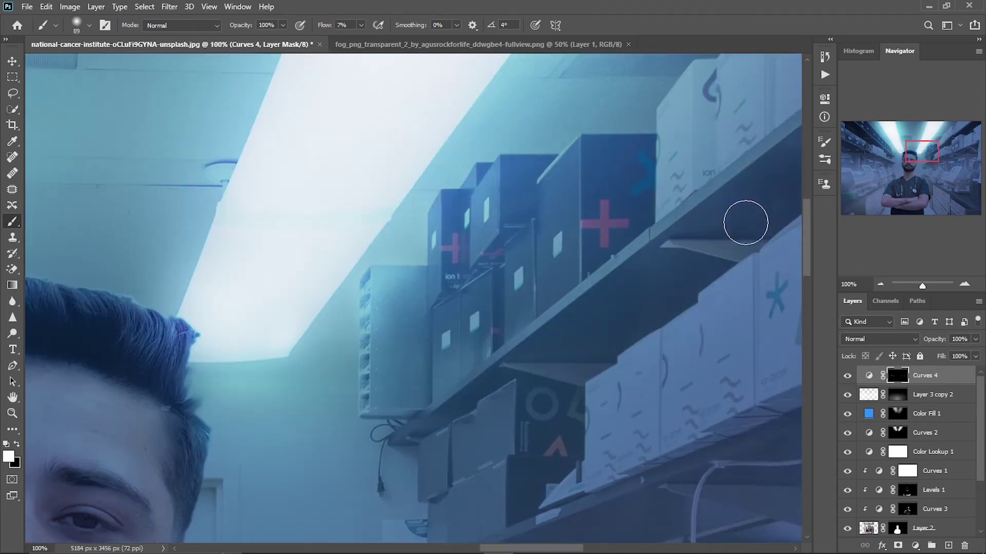
pyautogui.scroll(3, 613, 222)
pyautogui.rightClick(640, 306)
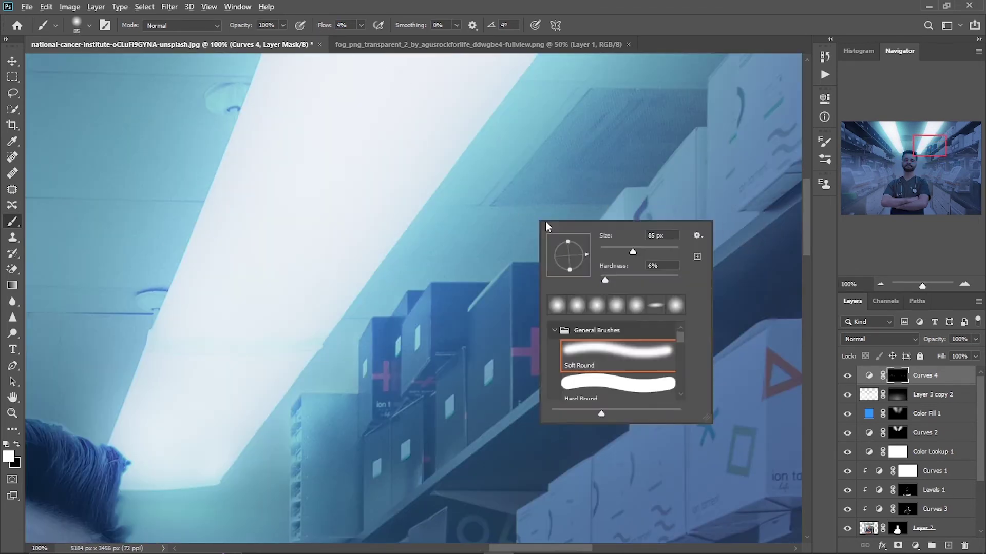
pyautogui.scroll(2, 642, 288)
pyautogui.scroll(3, 655, 227)
pyautogui.hscroll(3, 683, 195)
pyautogui.scroll(-1, 638, 297)
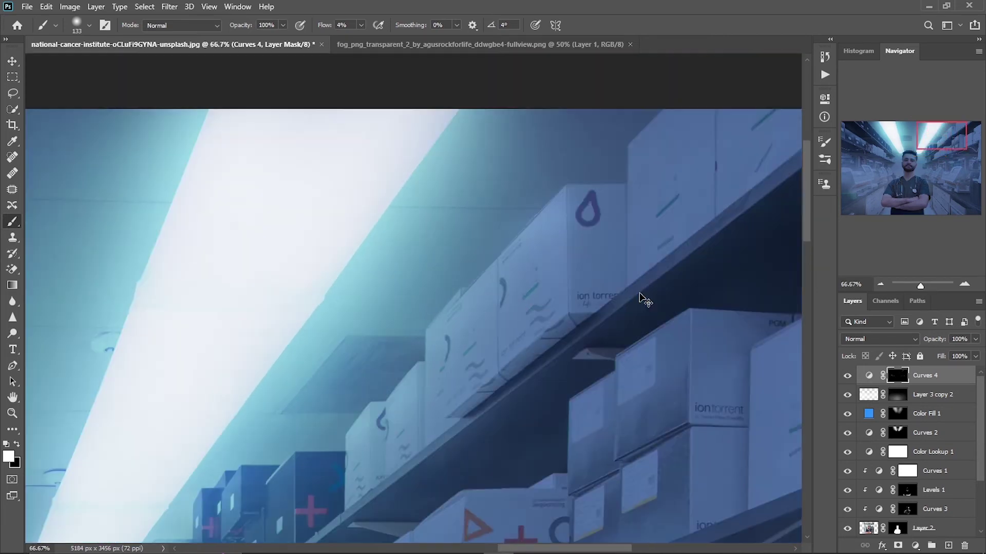
pyautogui.hscroll(-3, 649, 149)
pyautogui.hscroll(-5, 545, 277)
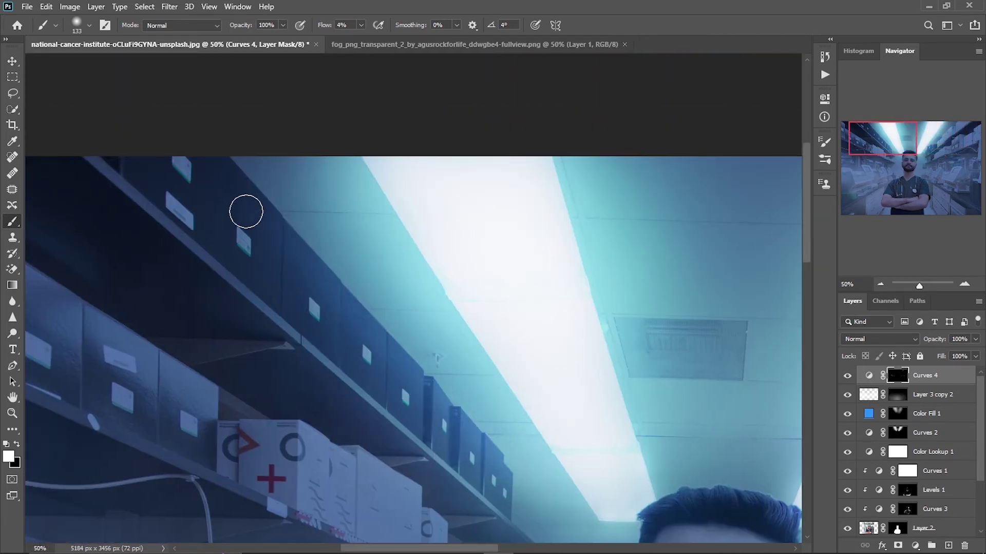
pyautogui.scroll(-2, 385, 321)
# Step: Zoom out to the whole composite and hide Curves 4 to compare its effect
pyautogui.hotkey('ctrl', '-')
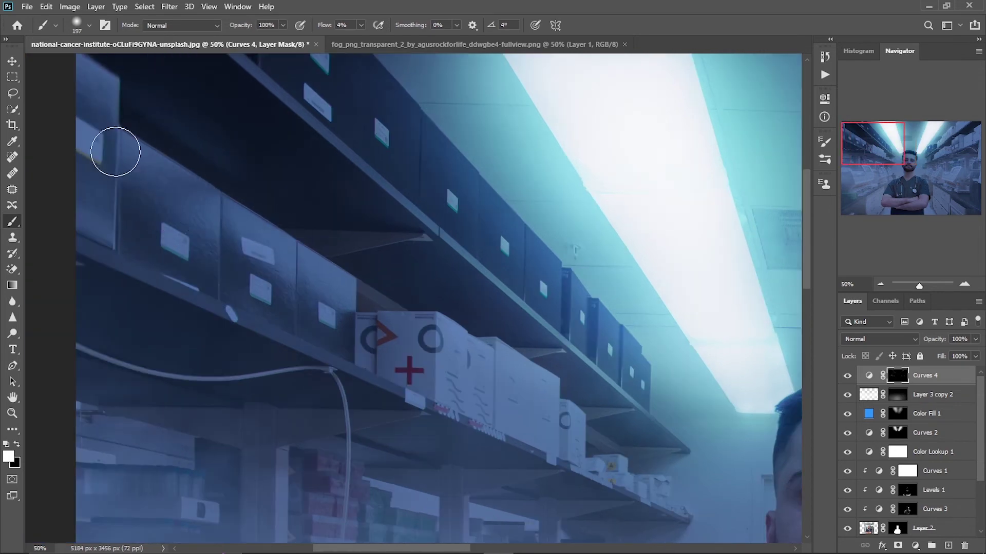
pyautogui.hotkey('ctrl', '-')
pyautogui.hotkey('ctrl', '-')
pyautogui.click(847, 377)
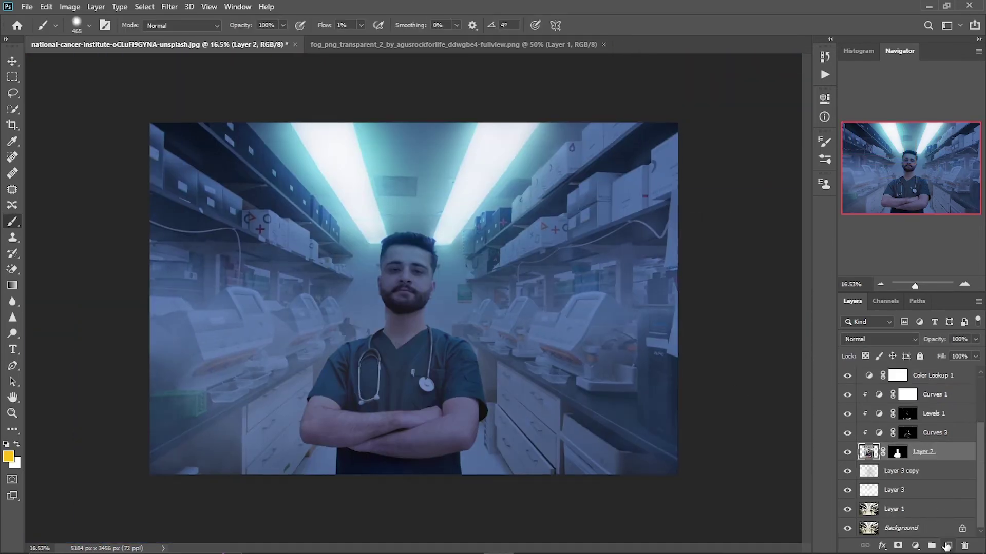
# Step: Add a new Layer 4 above Layer 2 with its blend mode set to Soft Light
pyautogui.click(947, 546)
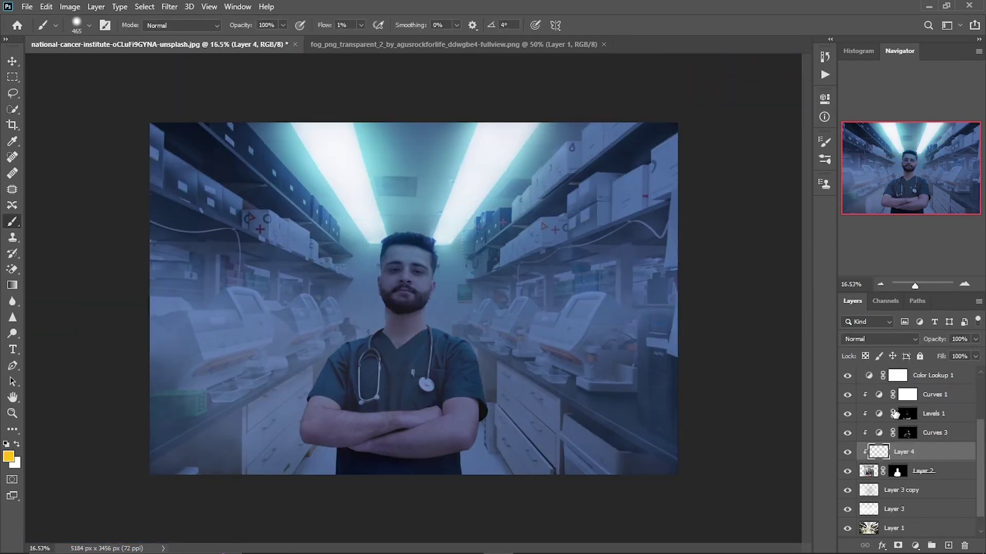
pyautogui.click(866, 341)
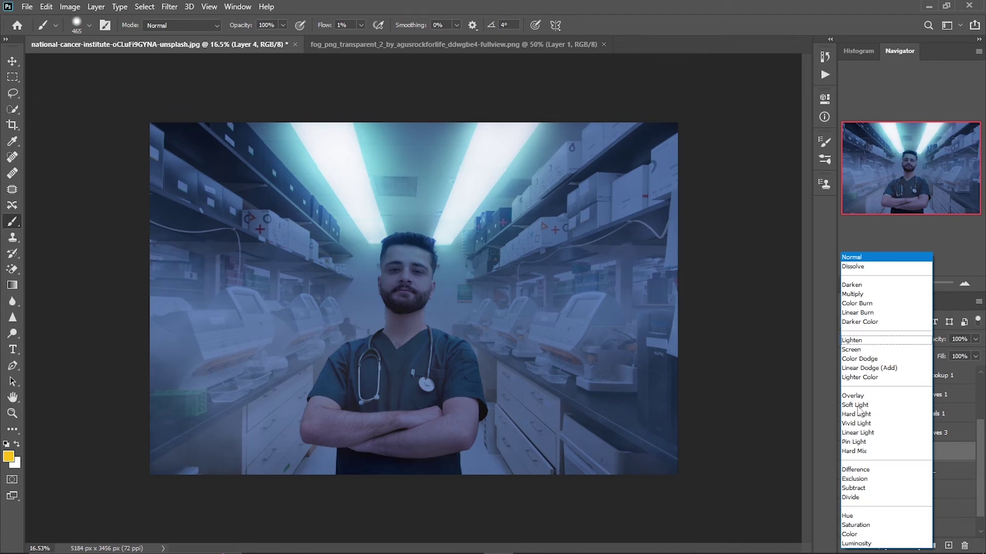
pyautogui.click(855, 405)
# Step: Dodge the doctor's face with soft white brush strokes on Layer 4
pyautogui.scroll(10, 409, 282)
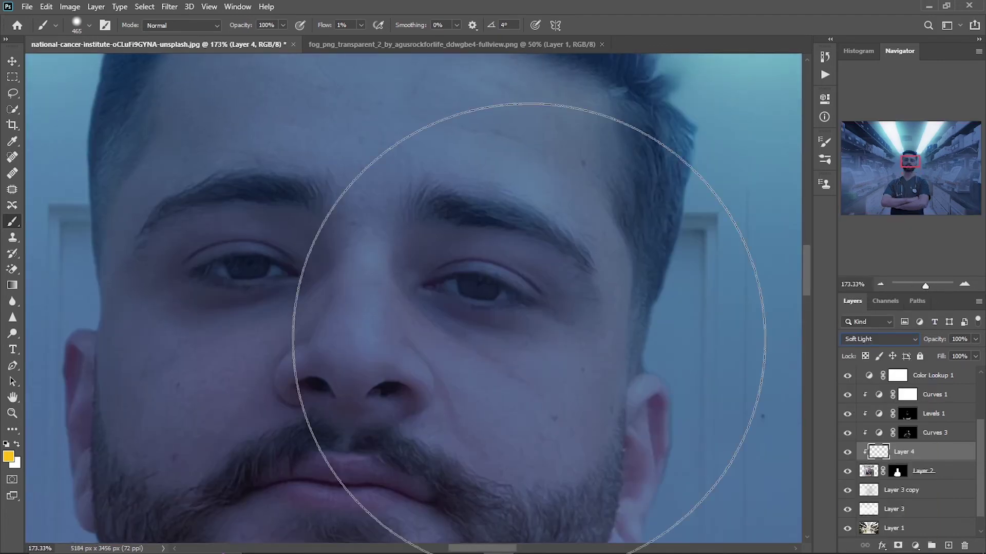
pyautogui.scroll(-3, 529, 328)
pyautogui.scroll(2, 450, 308)
pyautogui.scroll(2, 509, 379)
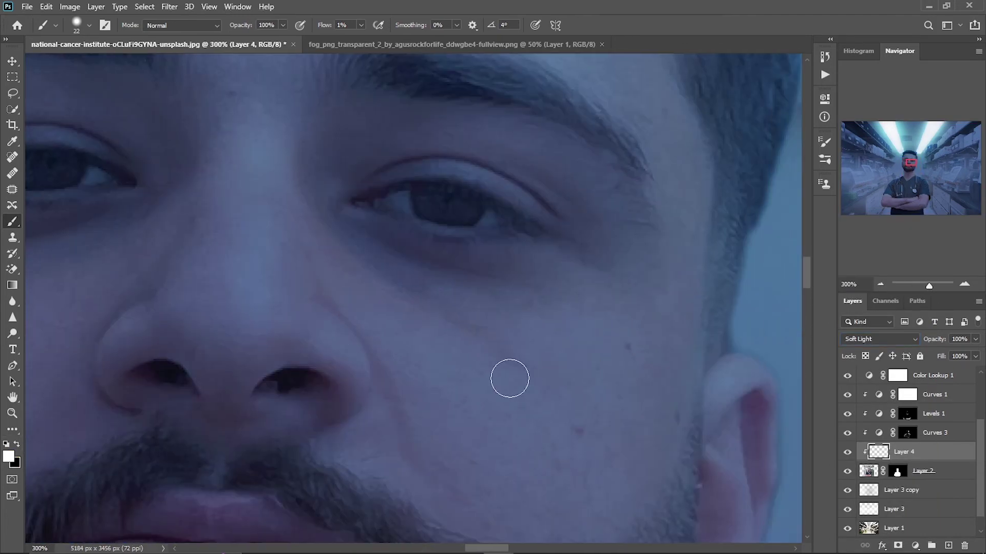
pyautogui.hscroll(-4, 528, 353)
pyautogui.hscroll(-1, 462, 334)
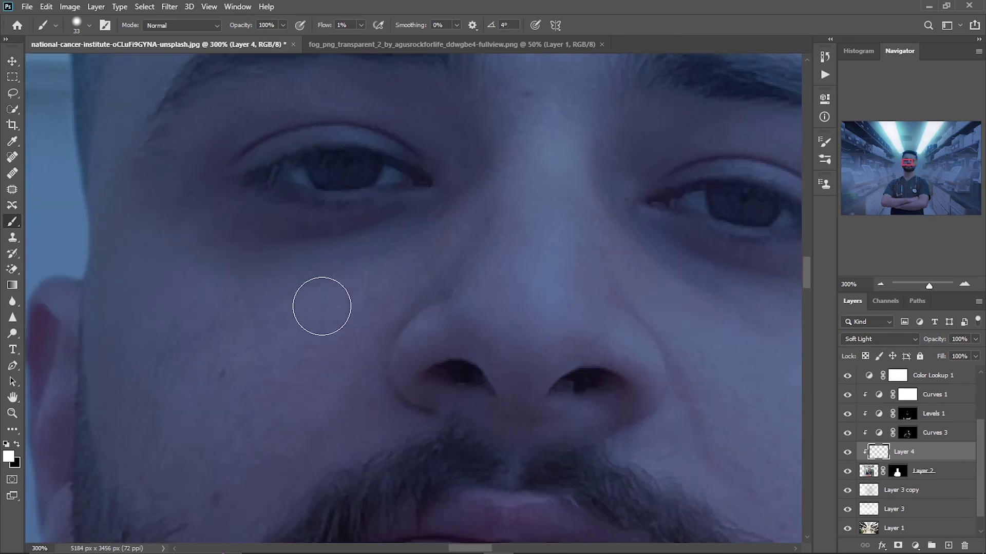
pyautogui.press('[')
pyautogui.press('[')
pyautogui.hscroll(5, 424, 236)
pyautogui.press(']')
pyautogui.press(']')
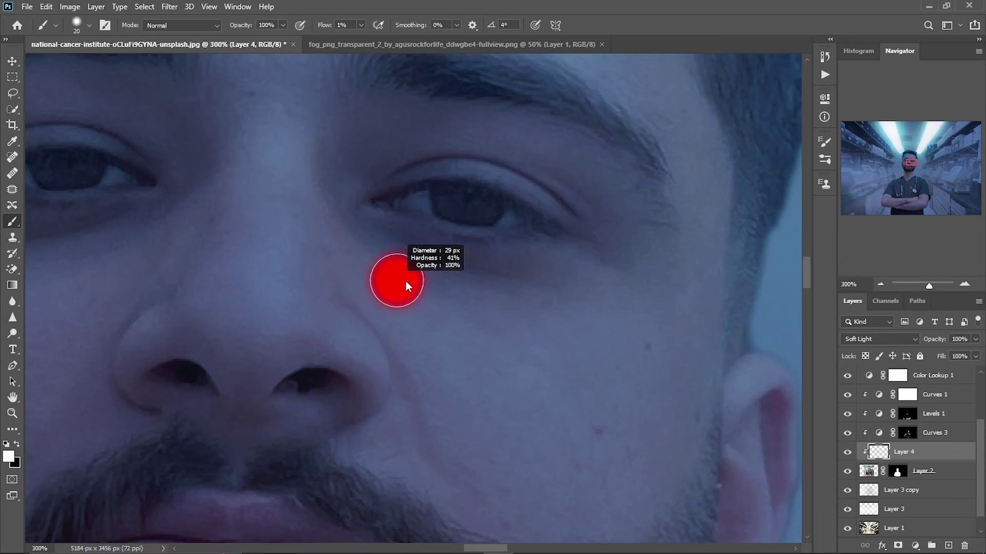
pyautogui.moveTo(391, 280); pyautogui.dragTo(367, 252)
# Step: Fit the image in view, toggle Layer 4 to compare, and stamp all visible layers
pyautogui.hotkey('ctrl', '-')
pyautogui.hotkey('ctrl', '-')
pyautogui.hotkey('ctrl', '-')
pyautogui.click(848, 453)
pyautogui.hotkey('ctrl', '0')
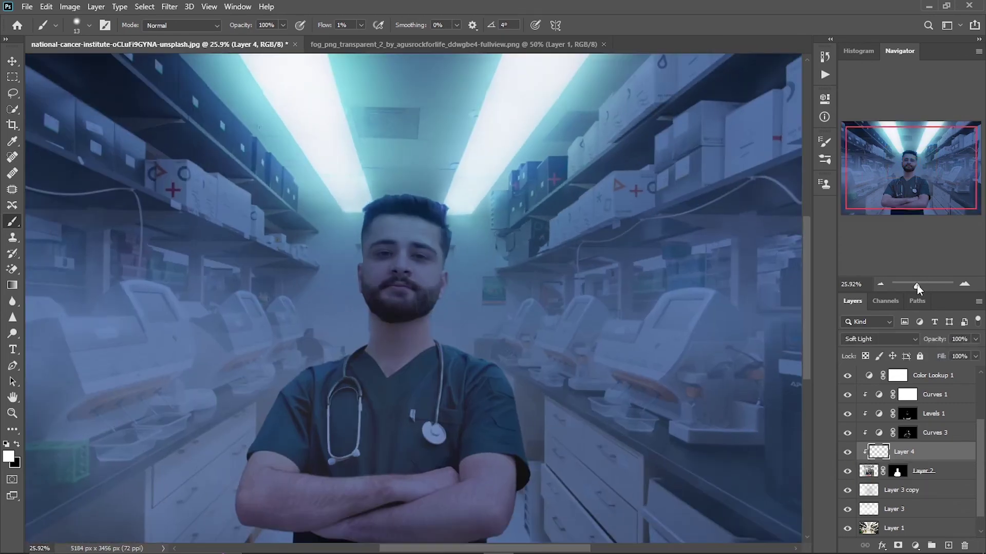
pyautogui.hotkey('ctrl', 'shift', 'alt', 'e')
# Step: In the Camera Raw Filter, raise contrast and highlights, set Exposure +0.10 and Clarity +23
pyautogui.click(169, 6)
pyautogui.click(216, 77)
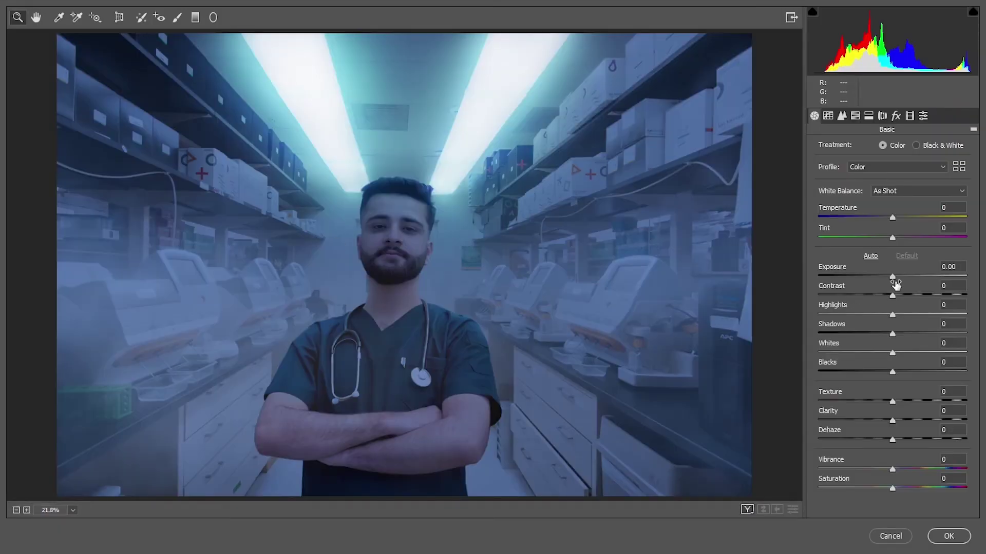
pyautogui.moveTo(893, 314)
pyautogui.mouseDown()
pyautogui.moveTo(907, 315)
pyautogui.moveTo(894, 276)
pyautogui.mouseUp()
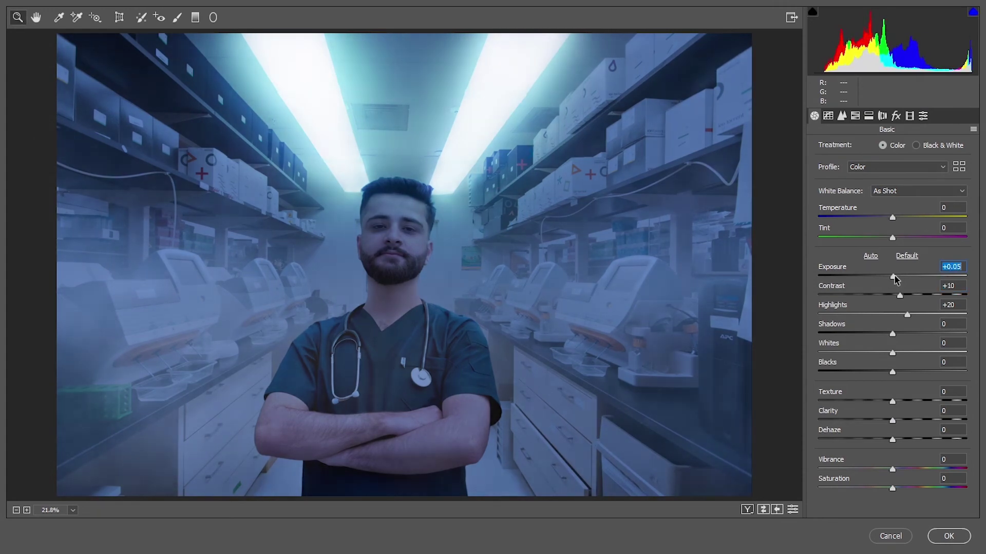
pyautogui.moveTo(892, 333)
pyautogui.mouseDown()
pyautogui.moveTo(908, 334)
pyautogui.moveTo(871, 353)
pyautogui.moveTo(907, 375)
pyautogui.mouseUp()
pyautogui.moveTo(893, 420)
pyautogui.mouseDown()
pyautogui.moveTo(909, 420)
pyautogui.moveTo(898, 440)
pyautogui.mouseUp()
# Step: Add a cooling graduated filter from the top and a darkening one from the bottom
pyautogui.press('g')
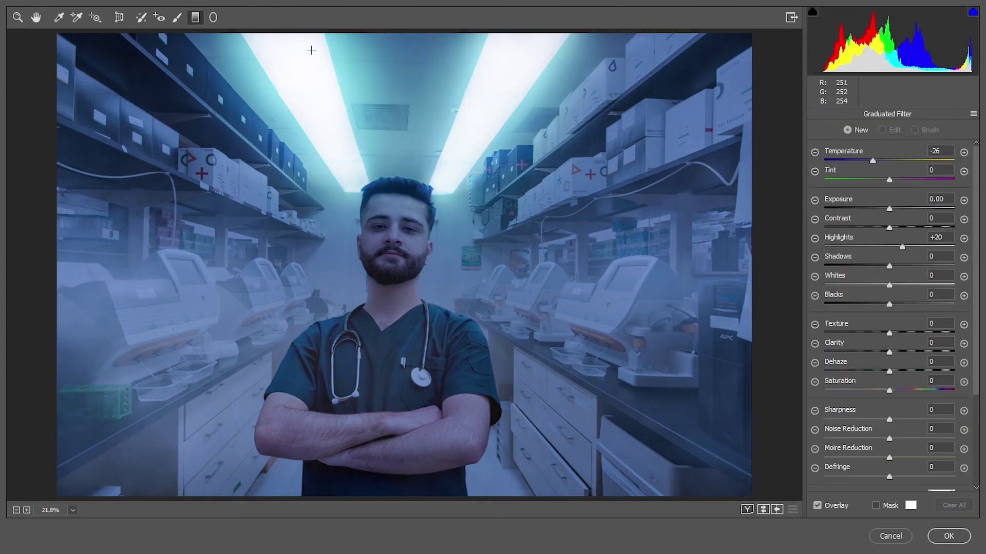
pyautogui.moveTo(315, 33); pyautogui.dragTo(315, 210)
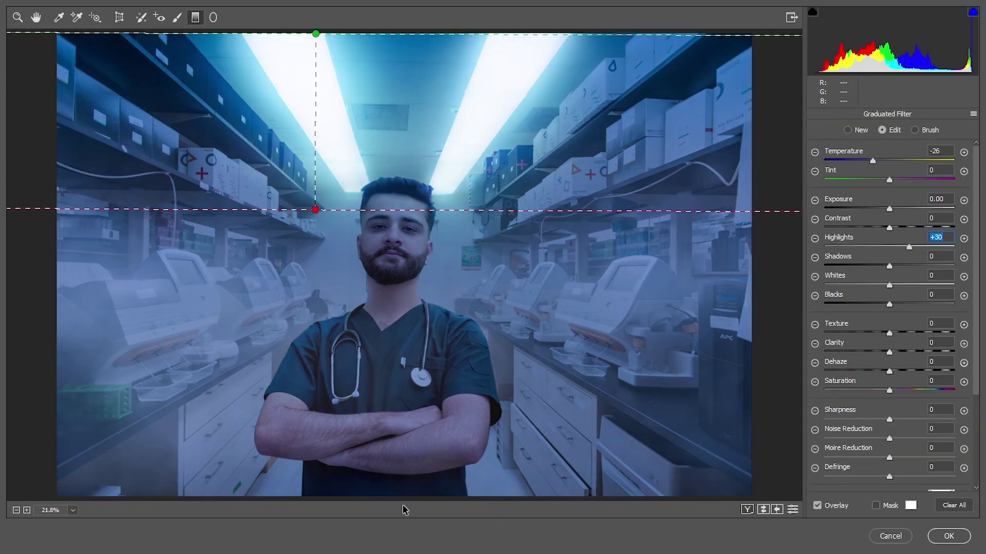
pyautogui.moveTo(402, 498)
pyautogui.mouseDown()
pyautogui.moveTo(401, 280)
pyautogui.moveTo(402, 299)
pyautogui.mouseUp()
pyautogui.doubleClick(873, 161)
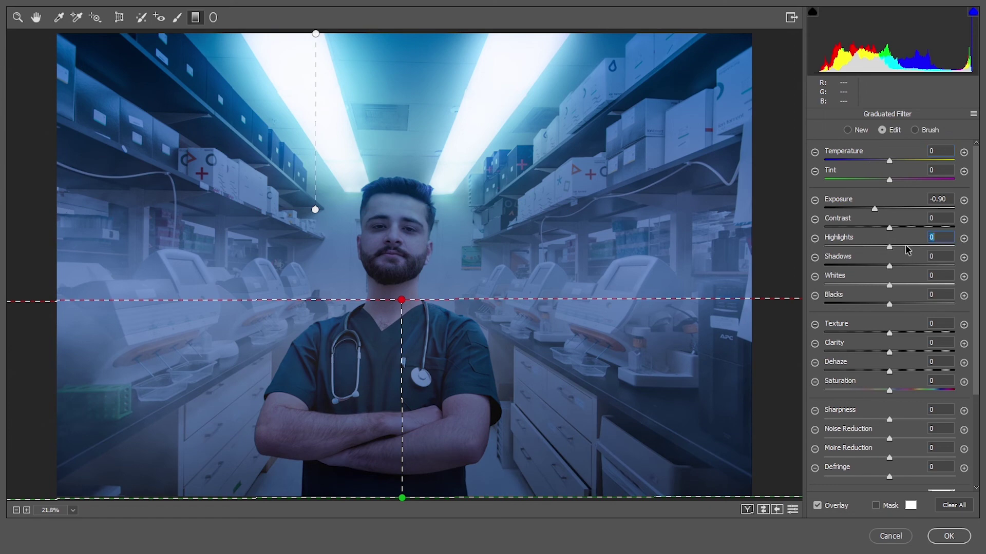
pyautogui.press('h')
pyautogui.hotkey('ctrl', 'alt', '2')
# Step: Lift the point tone curve with a control point to 203
pyautogui.click(935, 237)
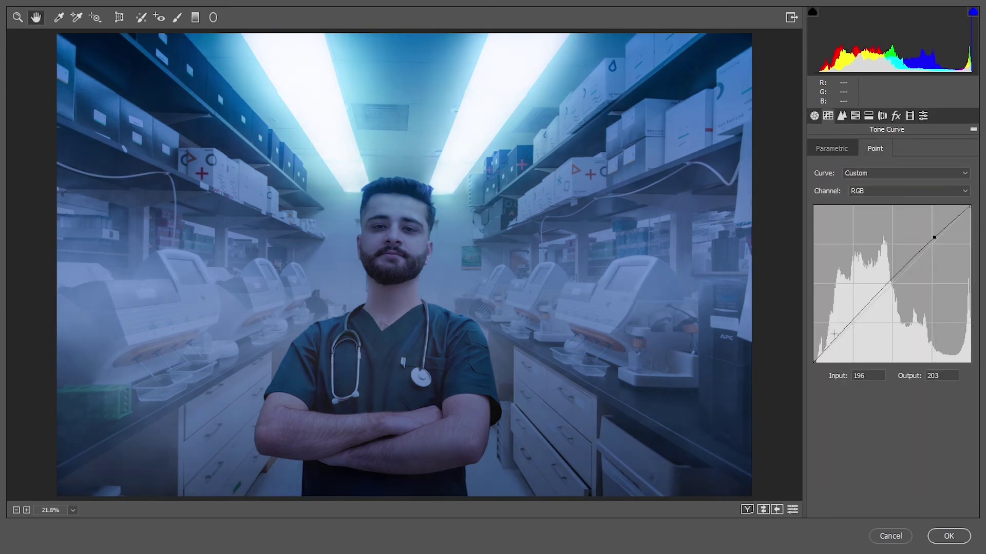
pyautogui.click(852, 323)
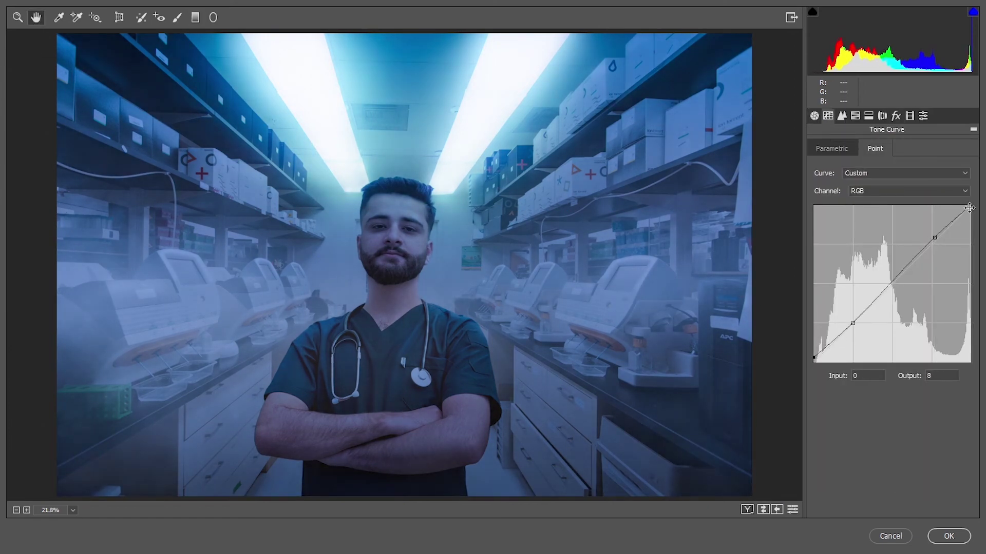
pyautogui.moveTo(968, 207); pyautogui.dragTo(980, 207)
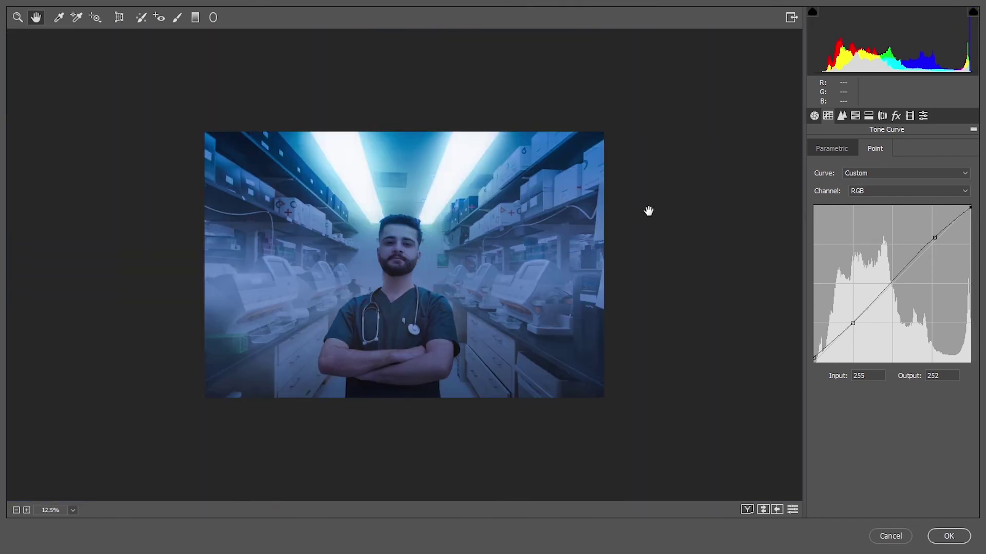
pyautogui.rightClick(390, 183)
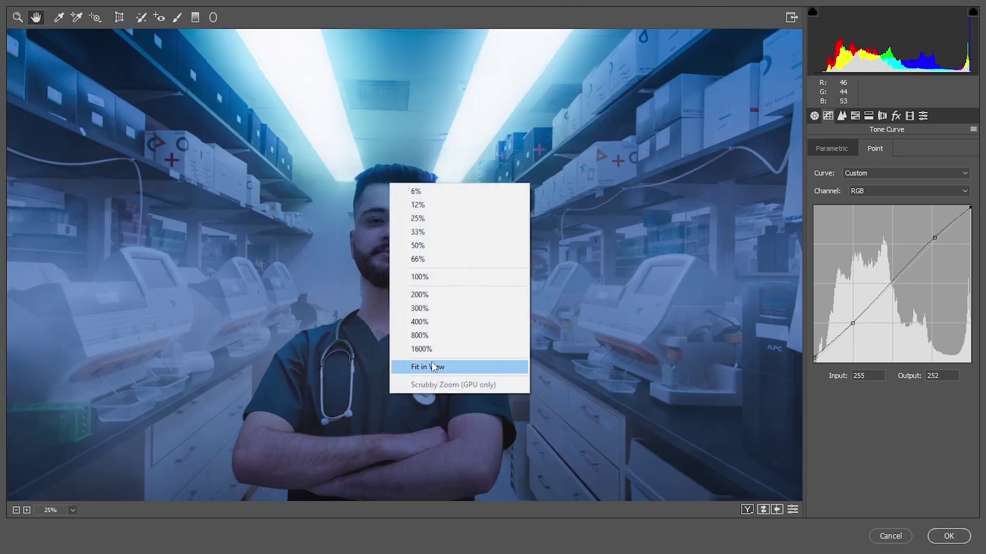
pyautogui.click(427, 367)
# Step: Split-tone highlights to hue 41 (saturation 26, balance +18), shadows to hue 201, and shift a calibration hue toward cyan
pyautogui.click(882, 115)
pyautogui.moveTo(818, 186); pyautogui.dragTo(850, 187)
pyautogui.moveTo(819, 281); pyautogui.dragTo(833, 282)
pyautogui.moveTo(849, 186); pyautogui.dragTo(885, 189)
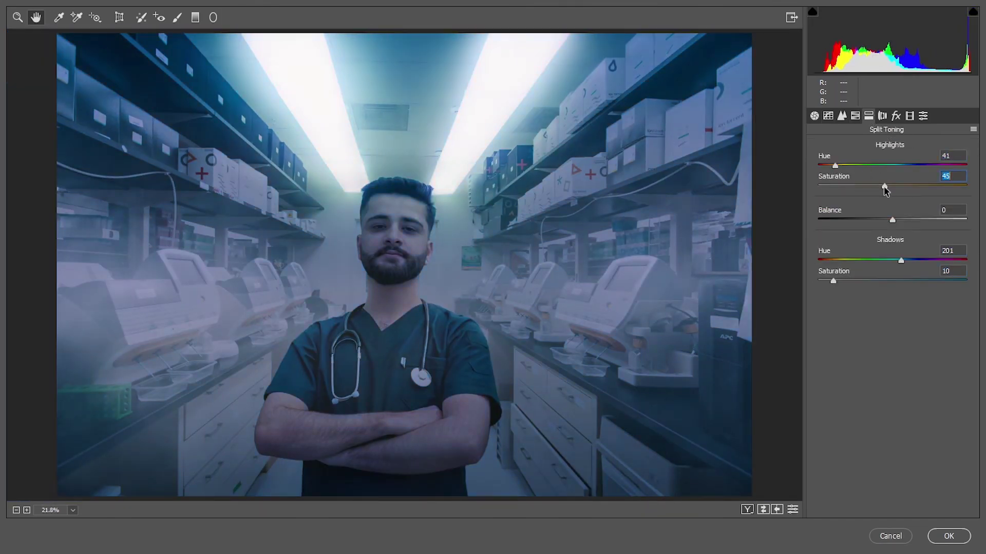
pyautogui.click(896, 116)
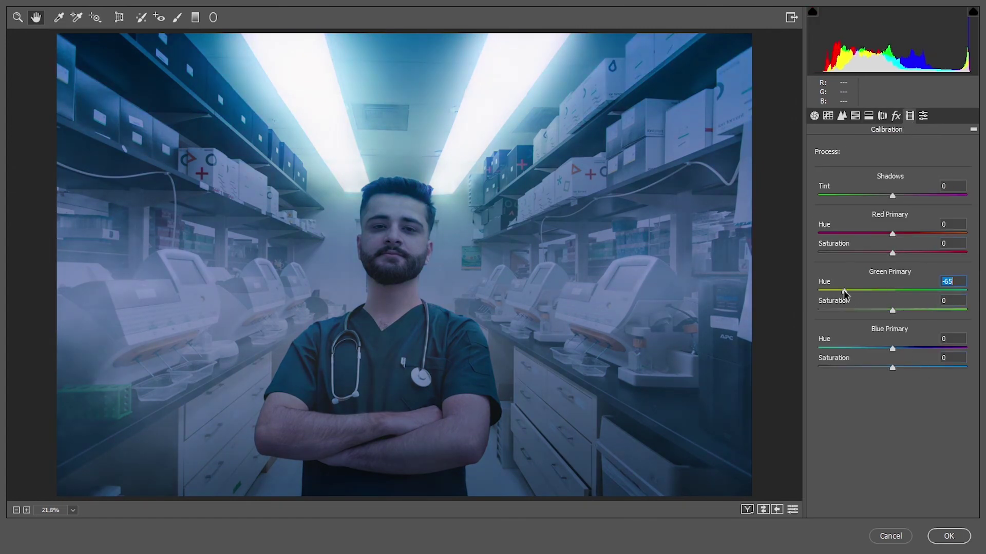
pyautogui.moveTo(893, 349)
pyautogui.mouseDown()
pyautogui.moveTo(850, 351)
pyautogui.moveTo(886, 347)
pyautogui.moveTo(895, 368)
pyautogui.mouseUp()
pyautogui.click(882, 116)
pyautogui.moveTo(885, 186); pyautogui.dragTo(862, 188)
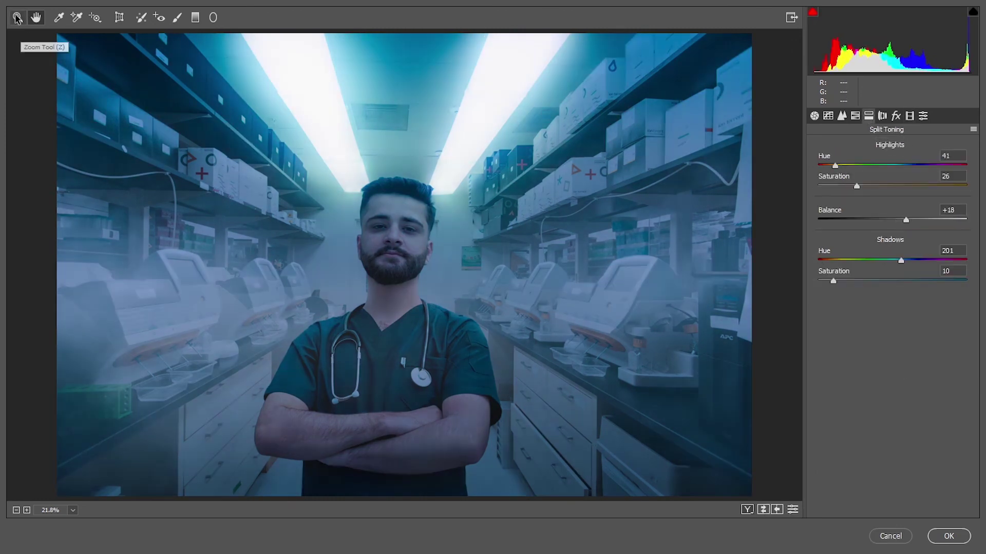
# Step: Zoom the Camera Raw preview in on the doctor's face
pyautogui.click(18, 18)
pyautogui.moveTo(368, 226); pyautogui.dragTo(473, 299)
pyautogui.rightClick(383, 189)
# Step: Fit the Camera Raw preview back in view to review the final teal grade
pyautogui.click(413, 371)
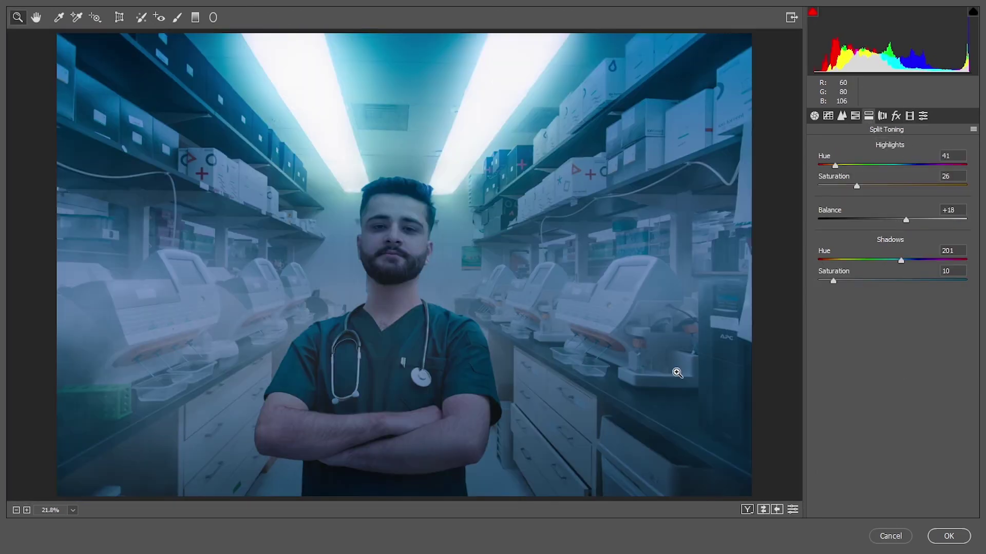